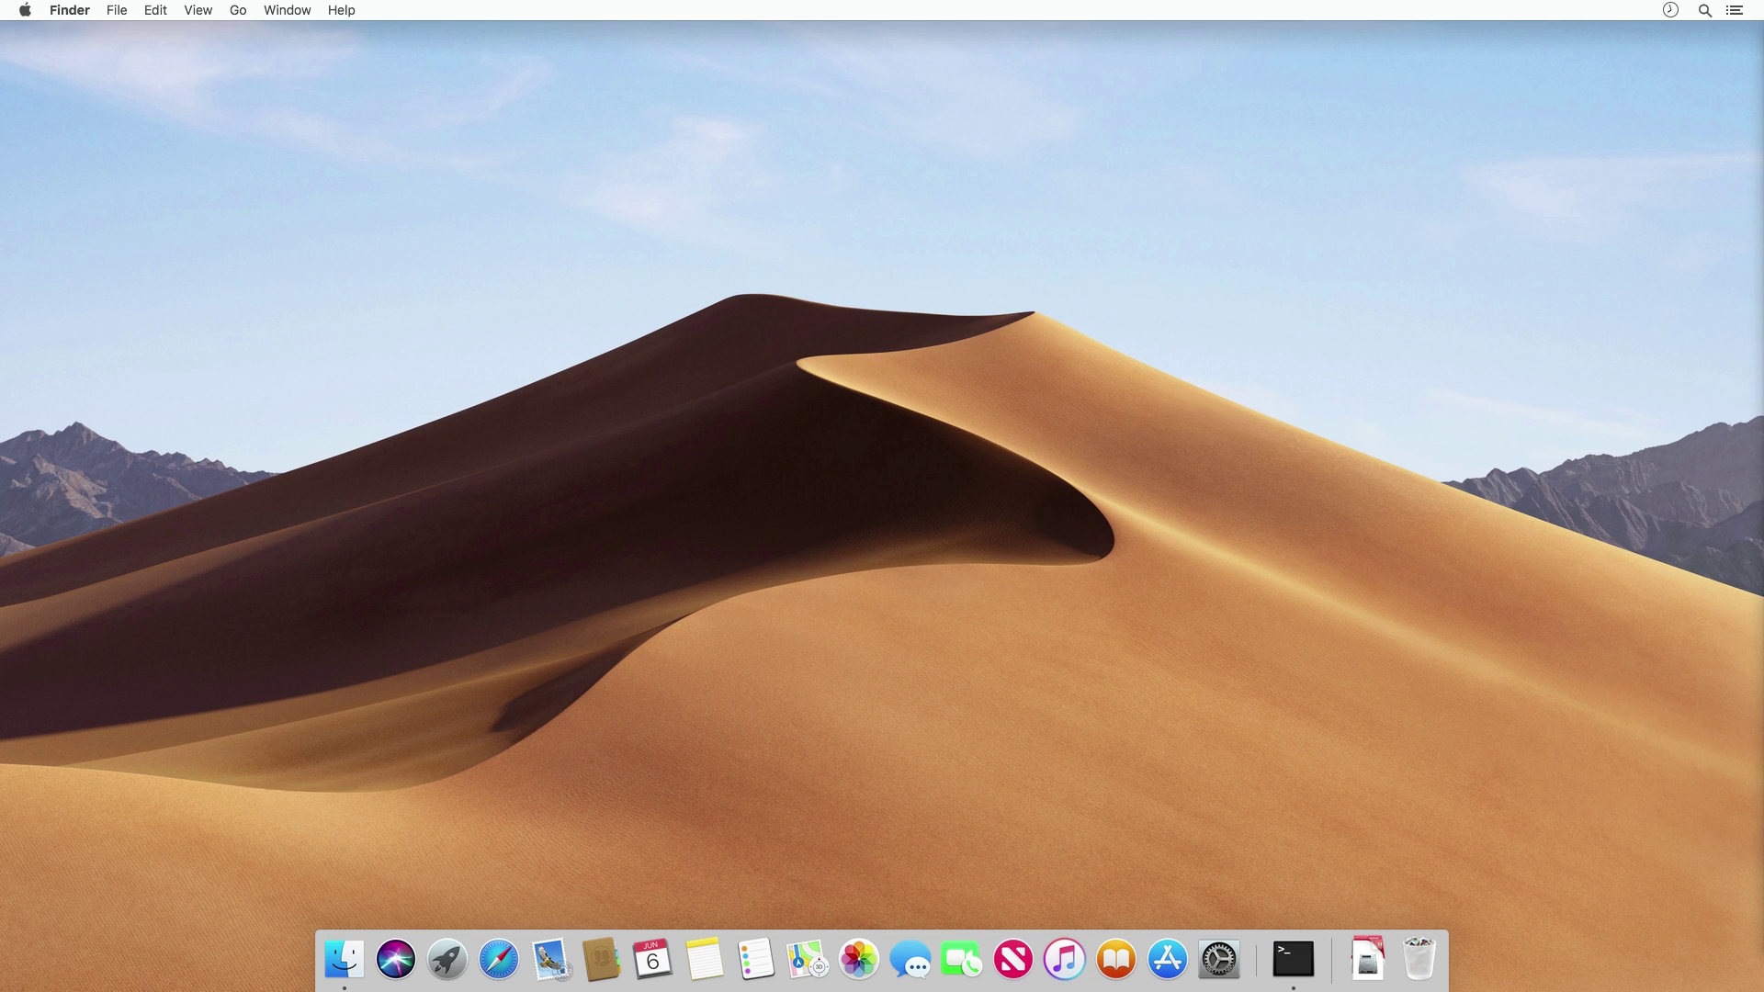
Open the General settings in System Preferences and switch the system appearance to dark
{"action": "left_click", "coordinate": [1218, 960]}
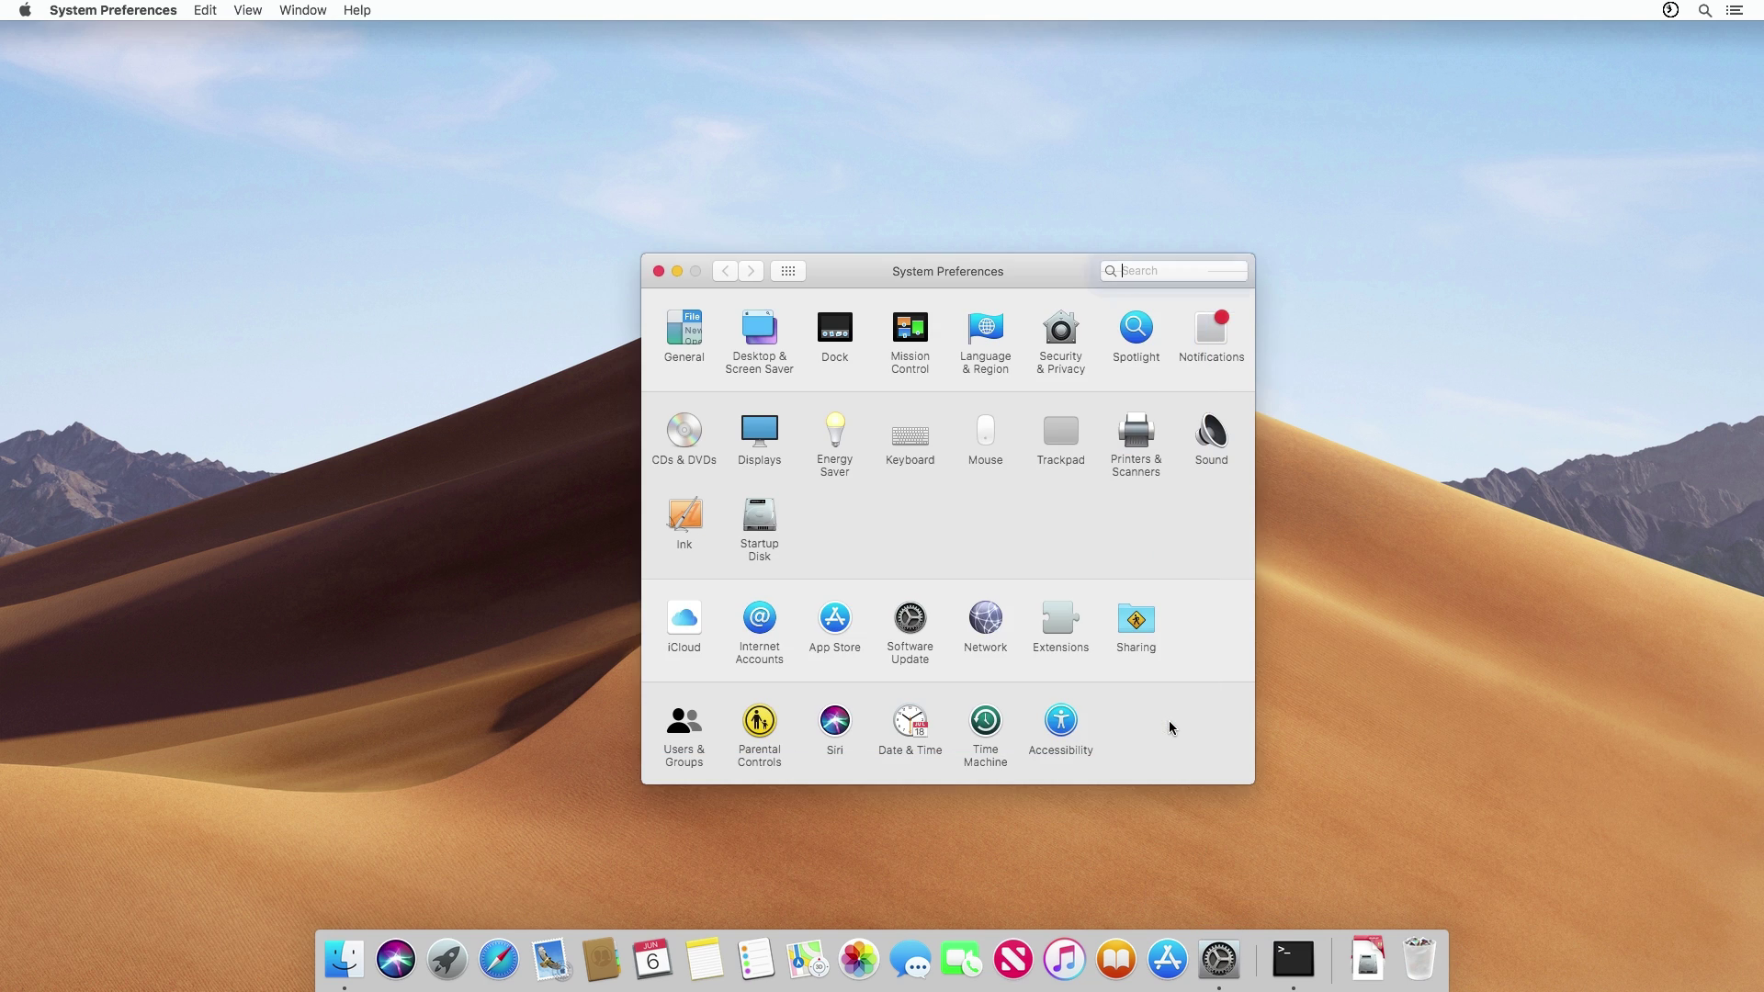
{"action": "left_click", "coordinate": [682, 341]}
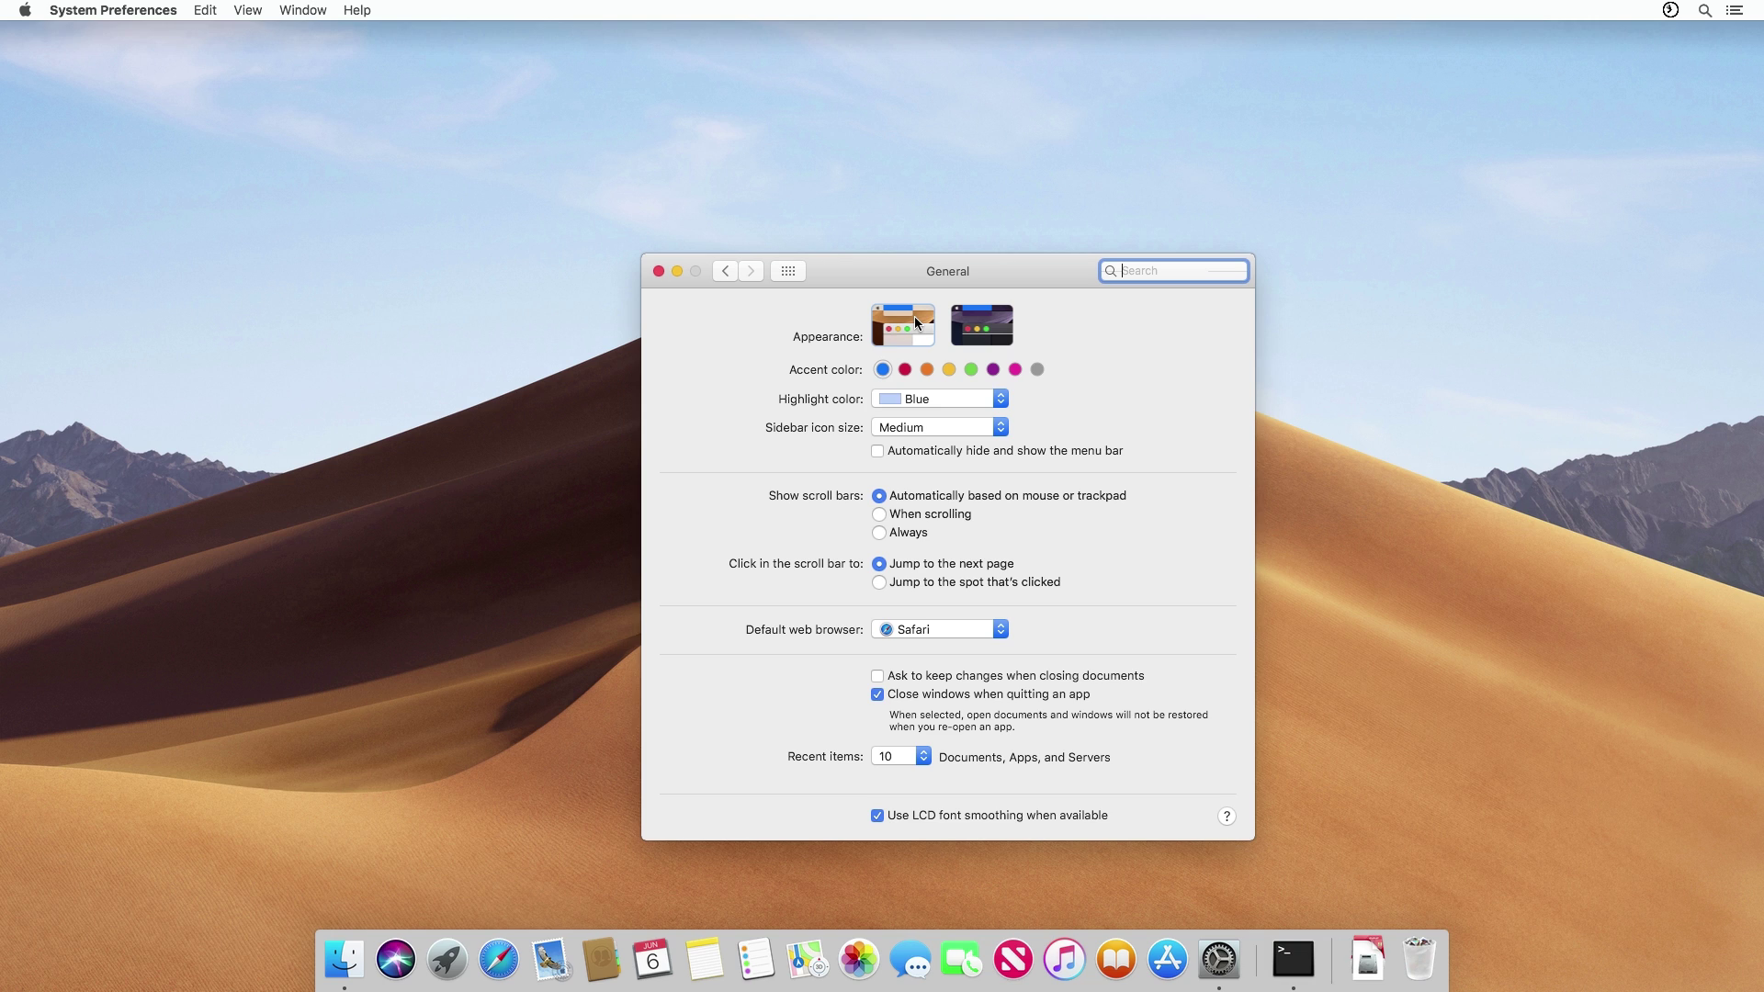
{"action": "left_click", "coordinate": [988, 328]}
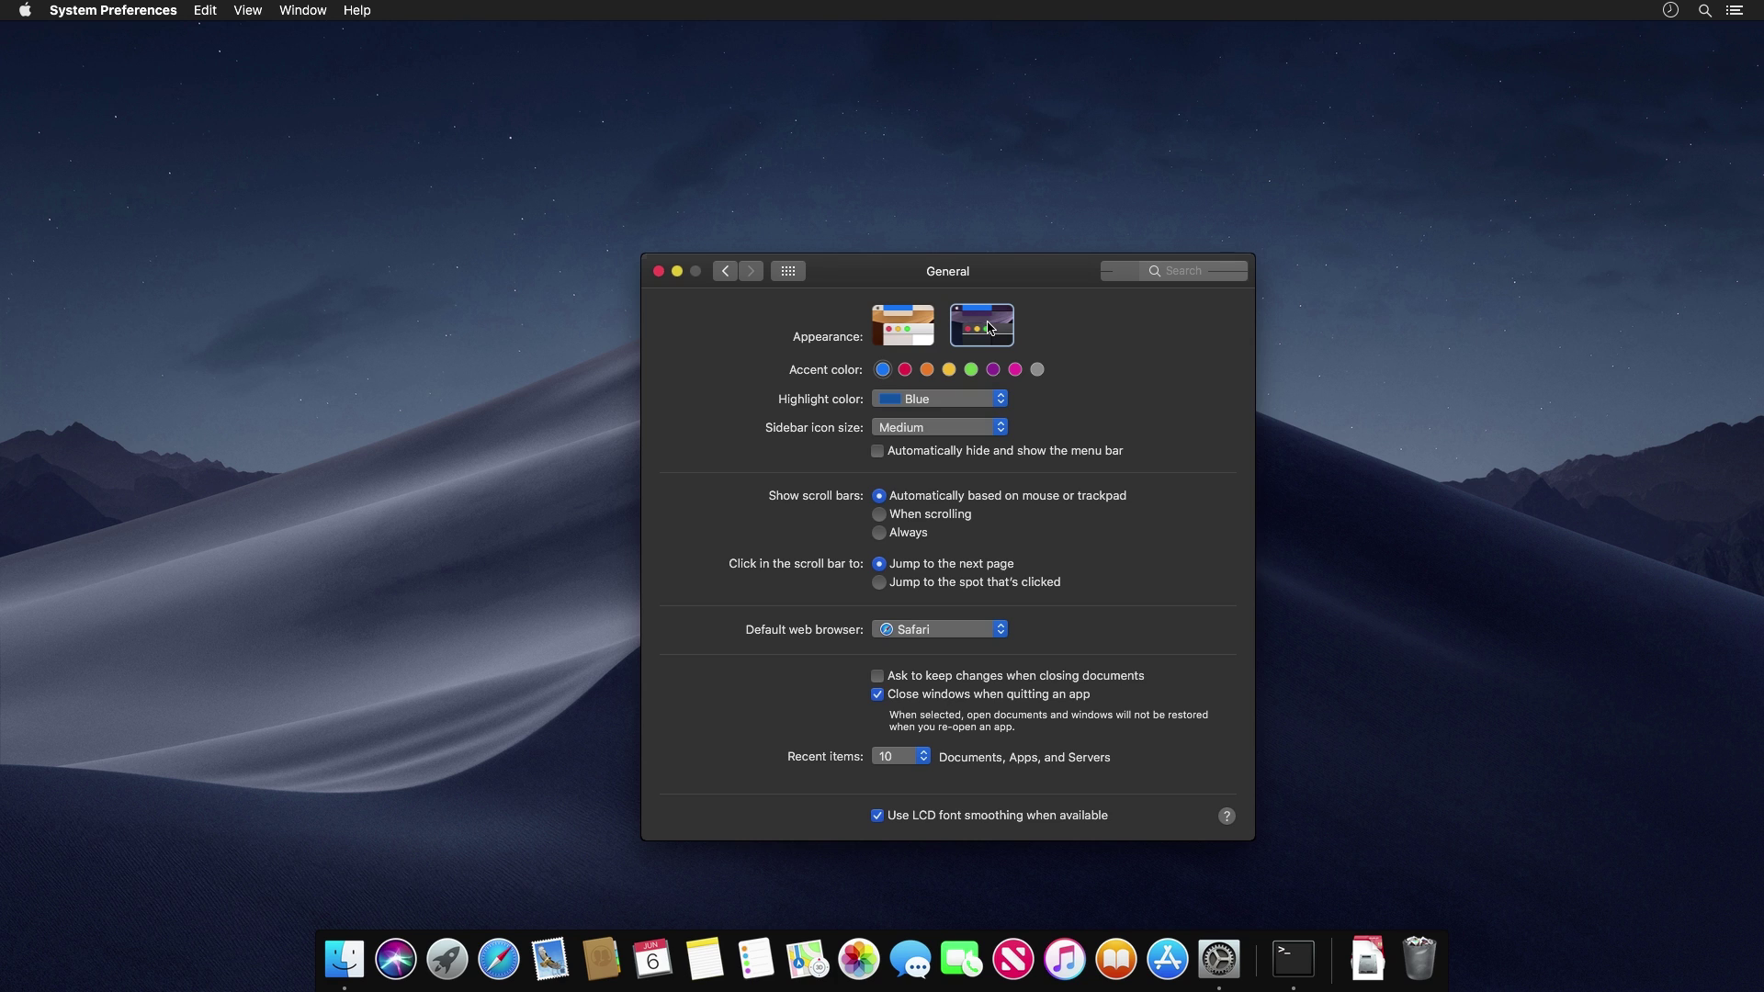
{"action": "left_click_drag", "start_coordinate": [899, 272], "coordinate": [830, 266]}
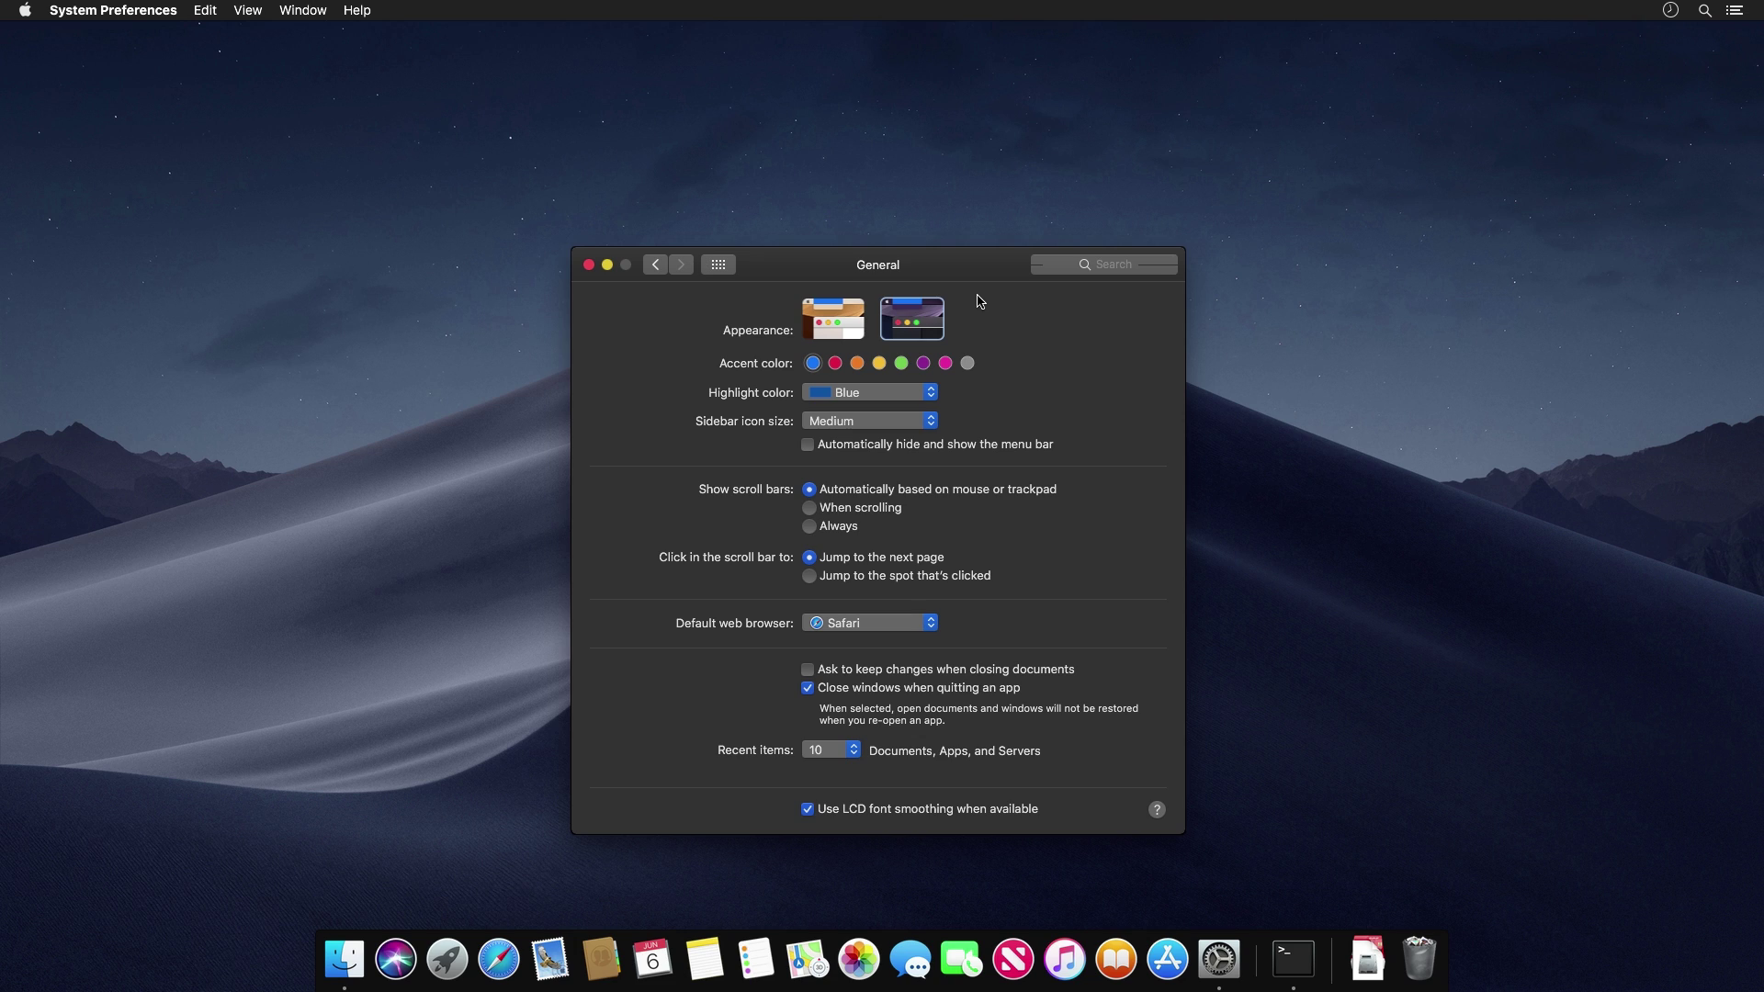
Switch the system appearance back to light and open the Date & Time settings
{"action": "left_click", "coordinate": [826, 325]}
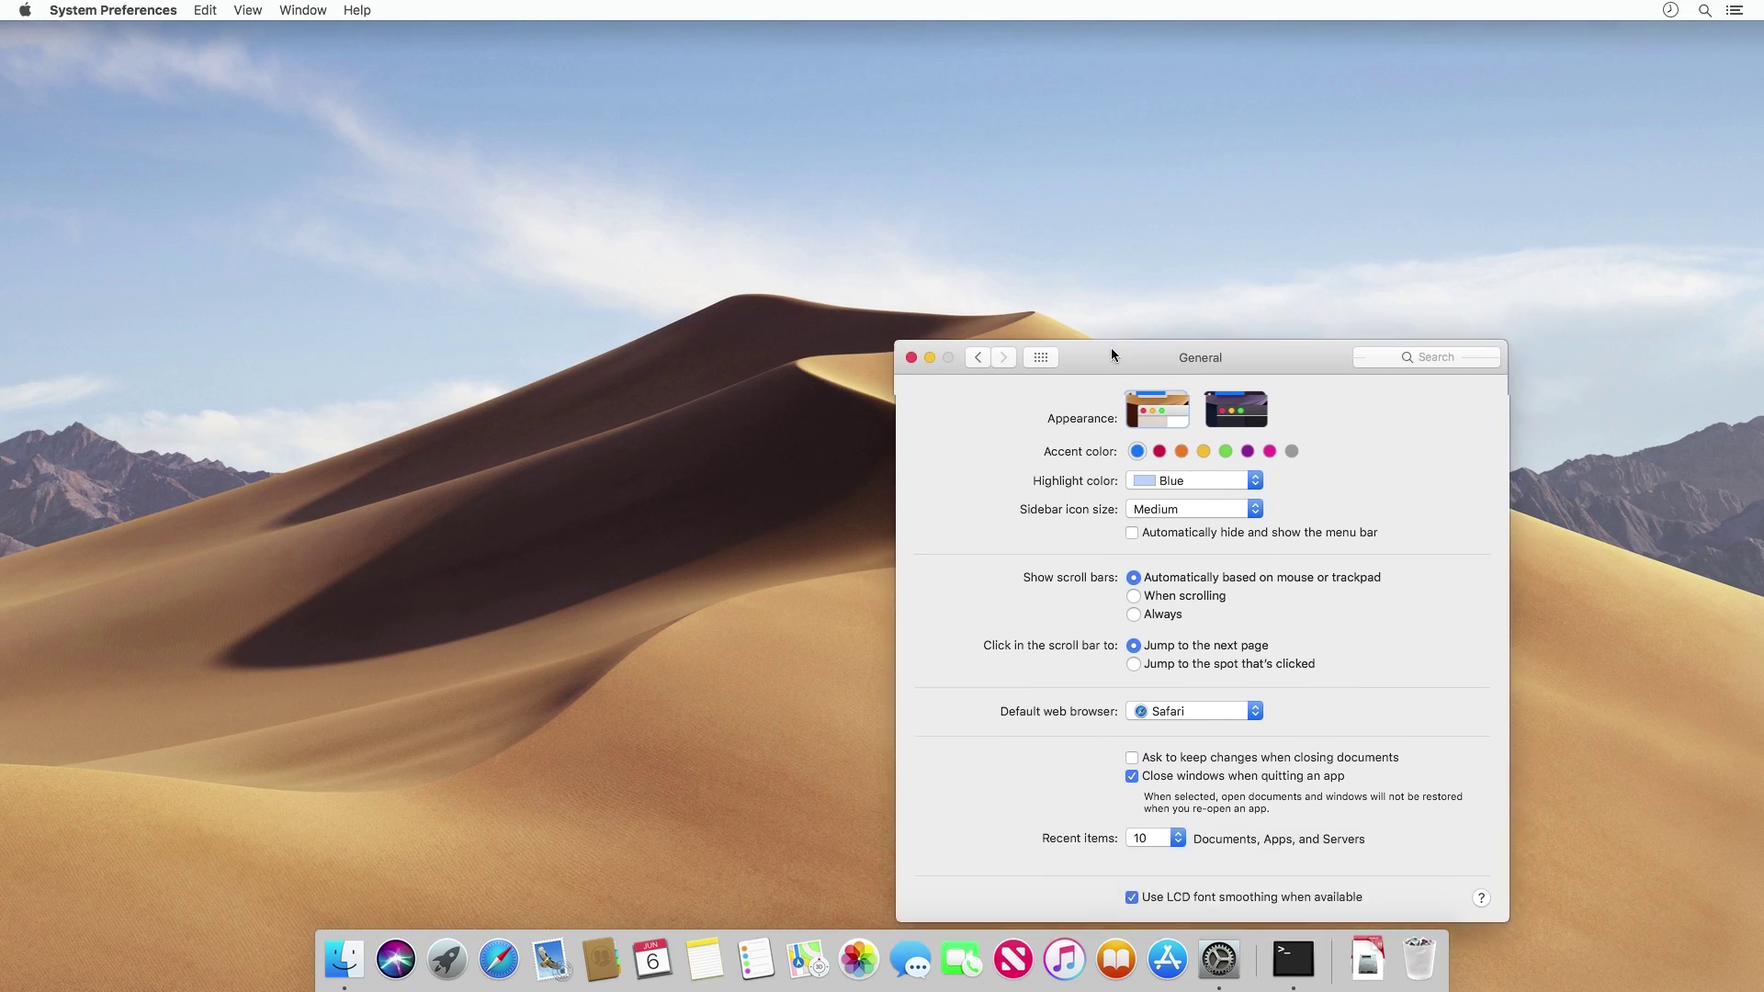
{"action": "left_click", "coordinate": [996, 298]}
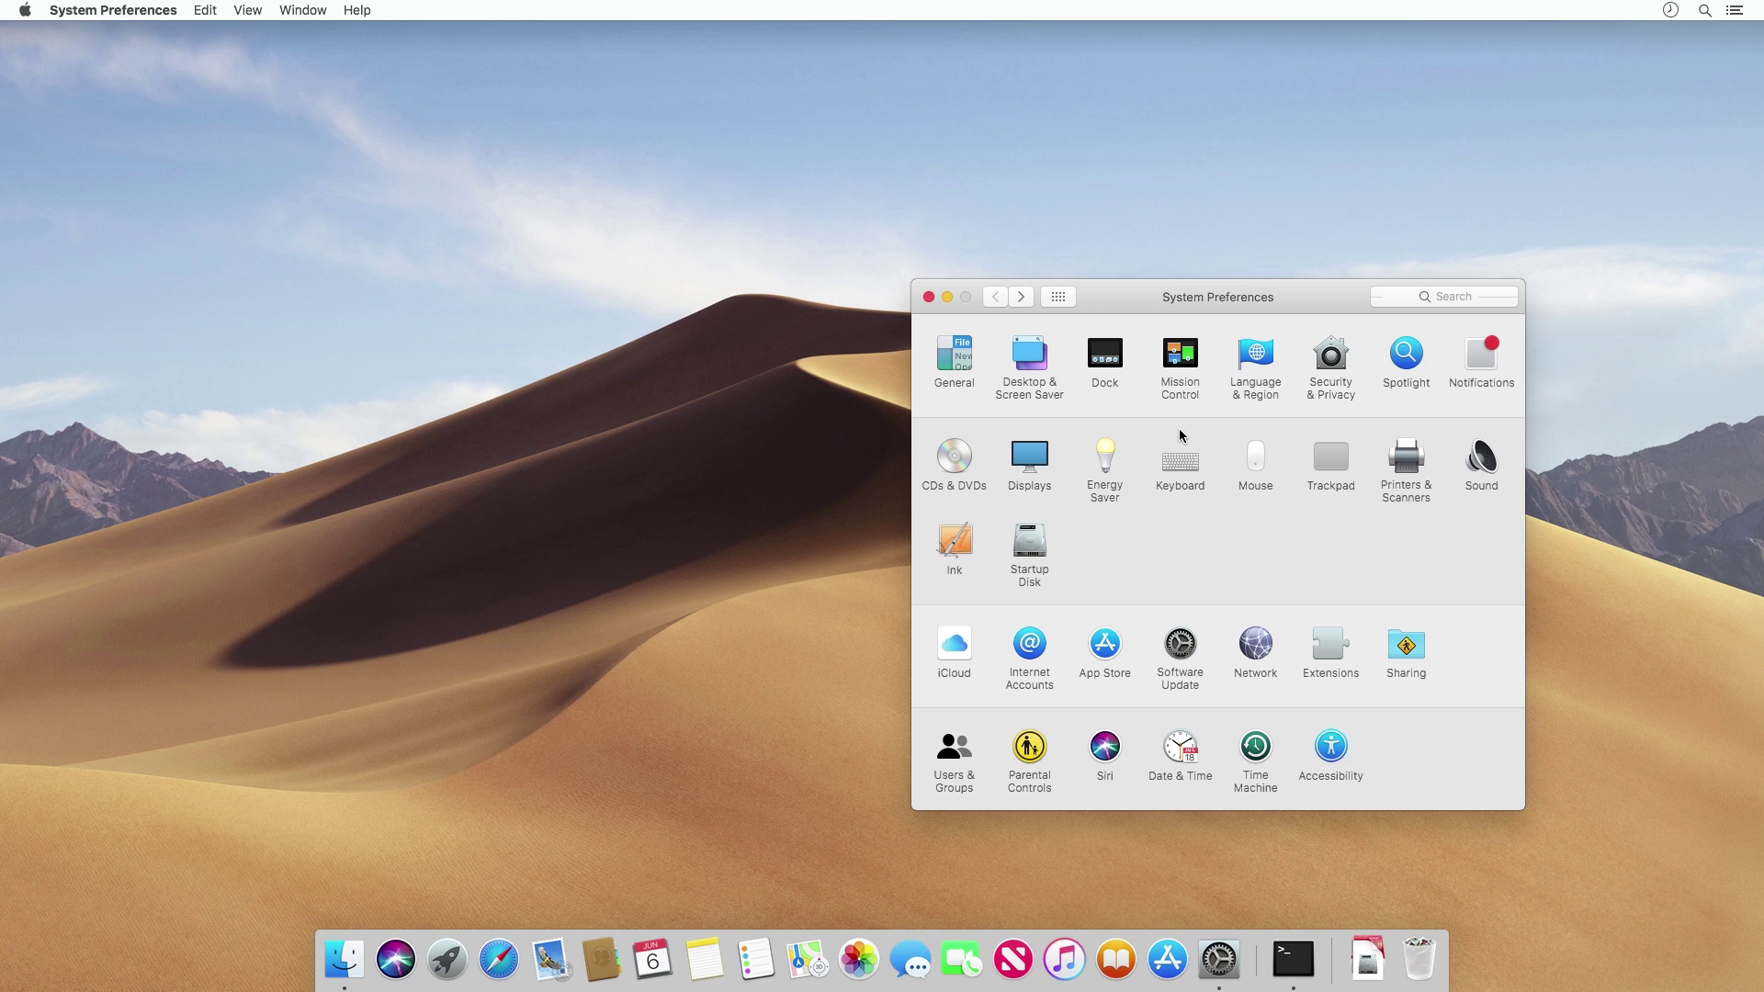
{"action": "left_click", "coordinate": [1180, 749]}
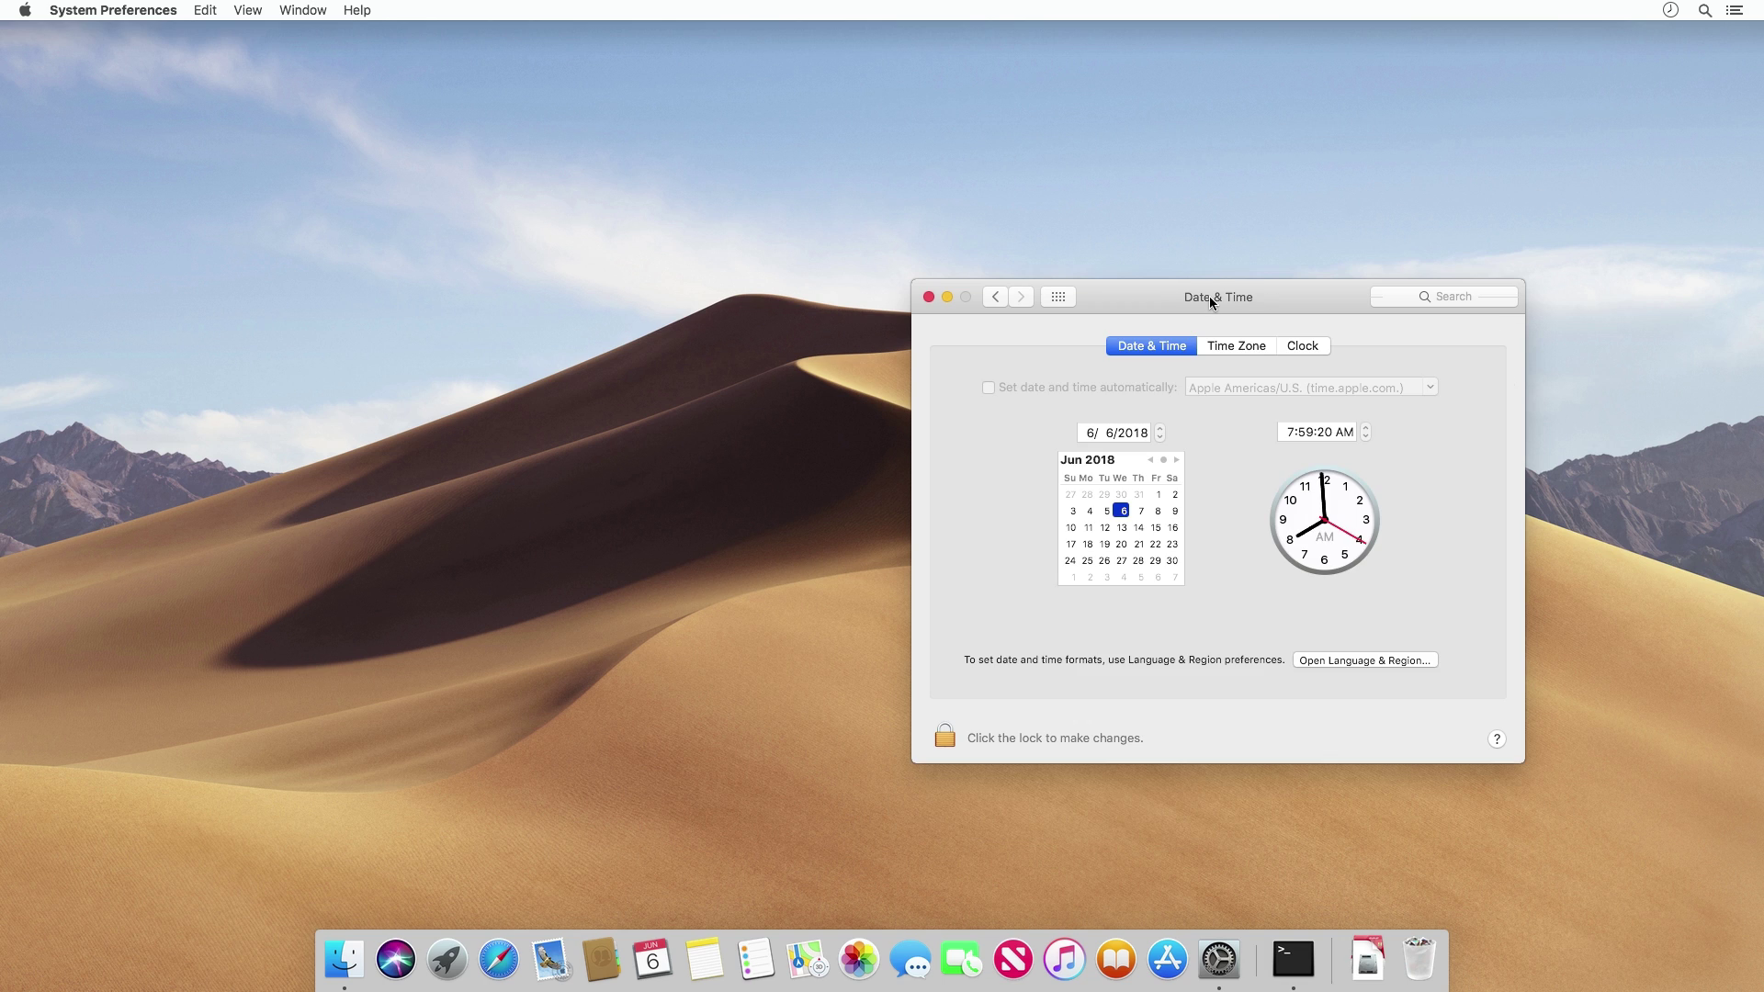
Unlock the Date & Time settings, advance the system time to 1:59 PM and save it
{"action": "left_click", "coordinate": [1337, 434]}
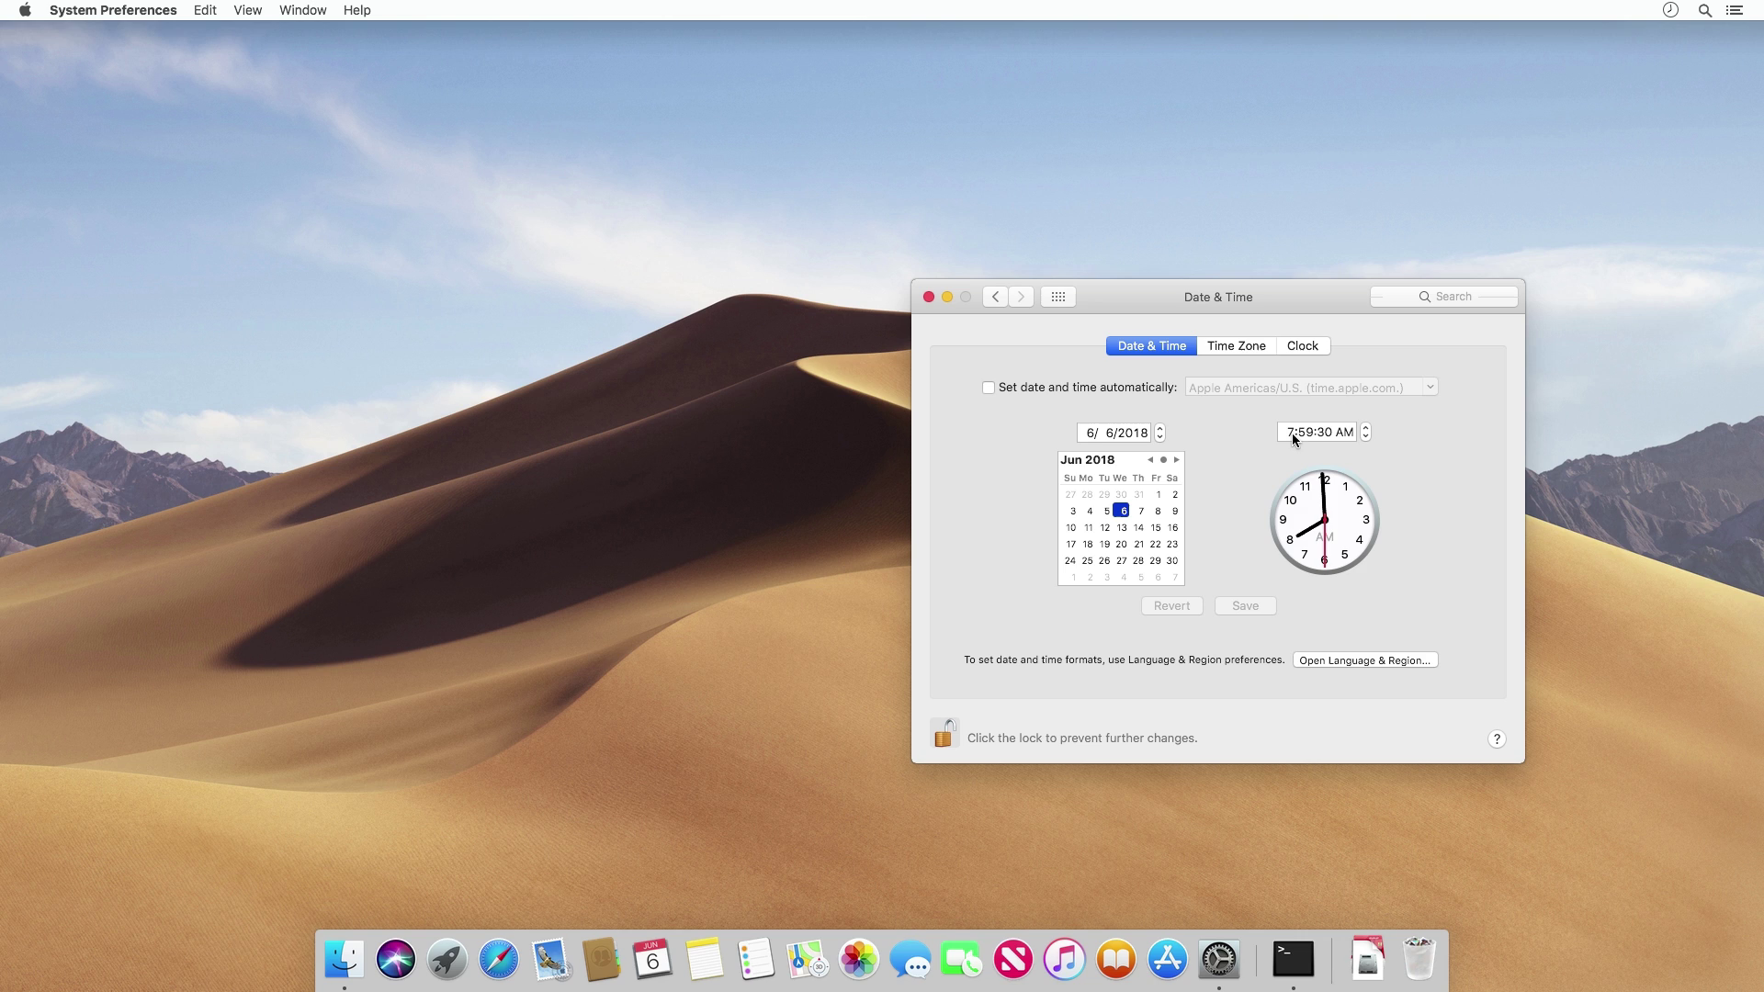
{"action": "left_click", "coordinate": [1366, 428]}
{"action": "left_click", "coordinate": [1366, 428]}
{"action": "left_click", "coordinate": [1366, 428]}
{"action": "left_click", "coordinate": [1366, 428]}
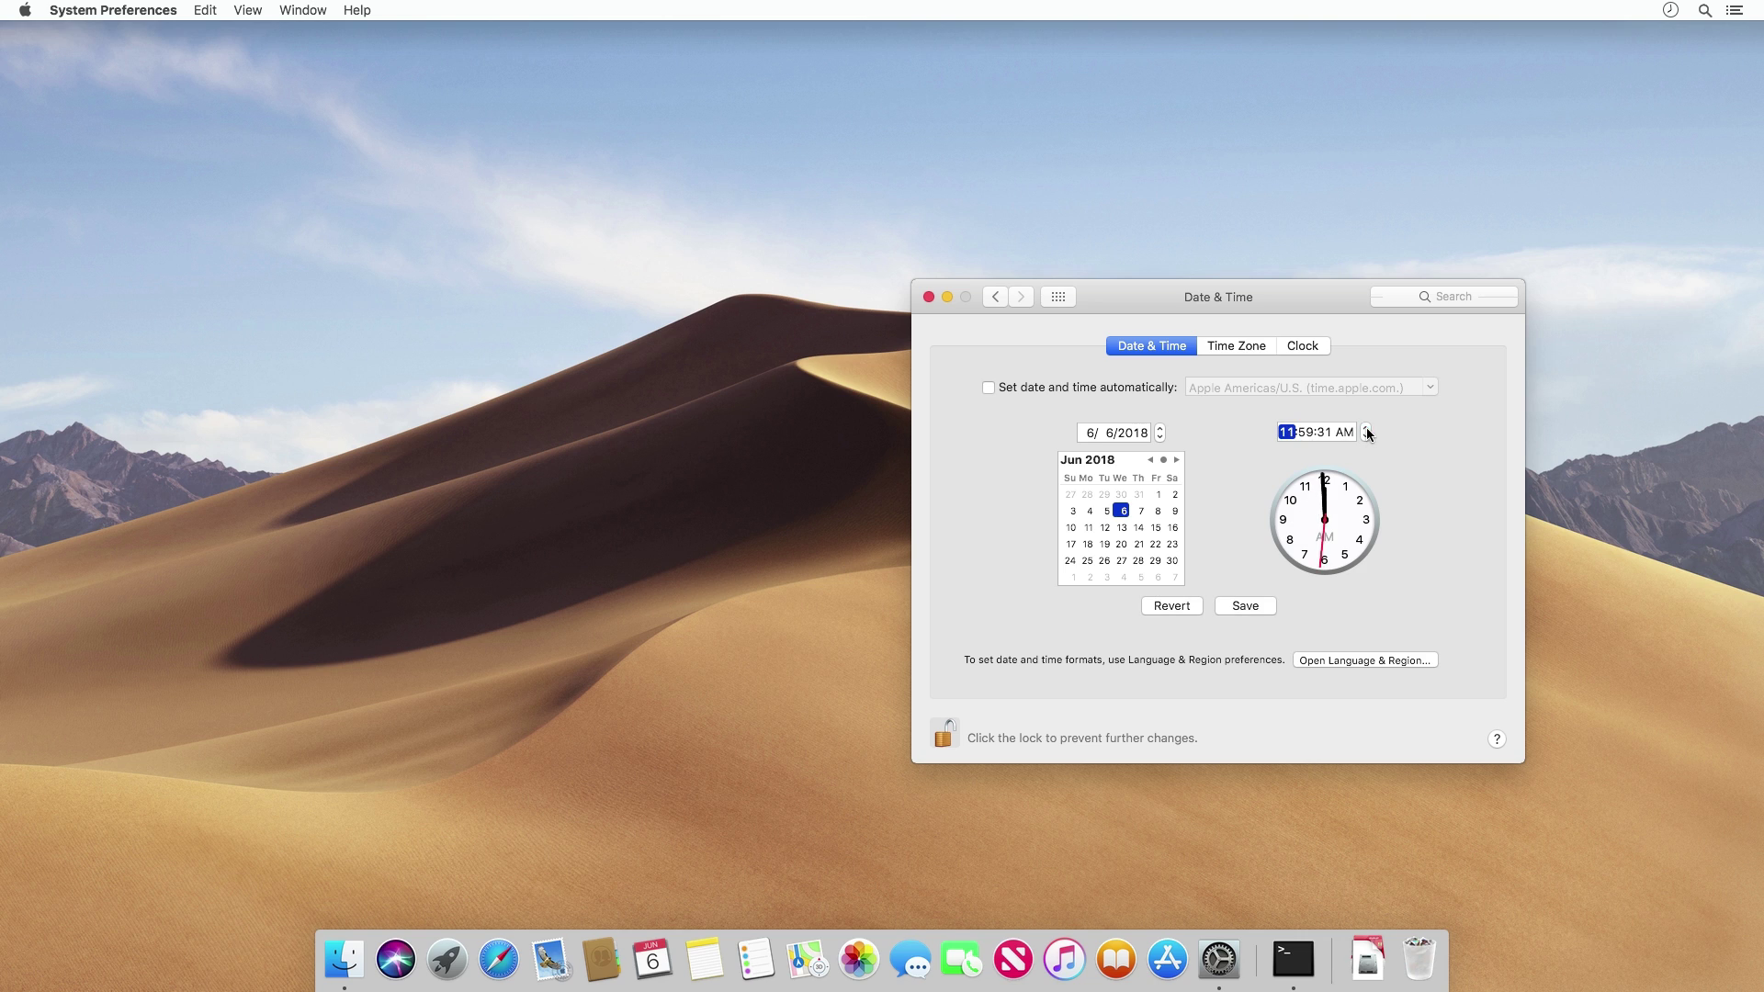
{"action": "left_click", "coordinate": [1366, 428]}
{"action": "left_click", "coordinate": [1366, 428]}
{"action": "left_click", "coordinate": [1248, 604]}
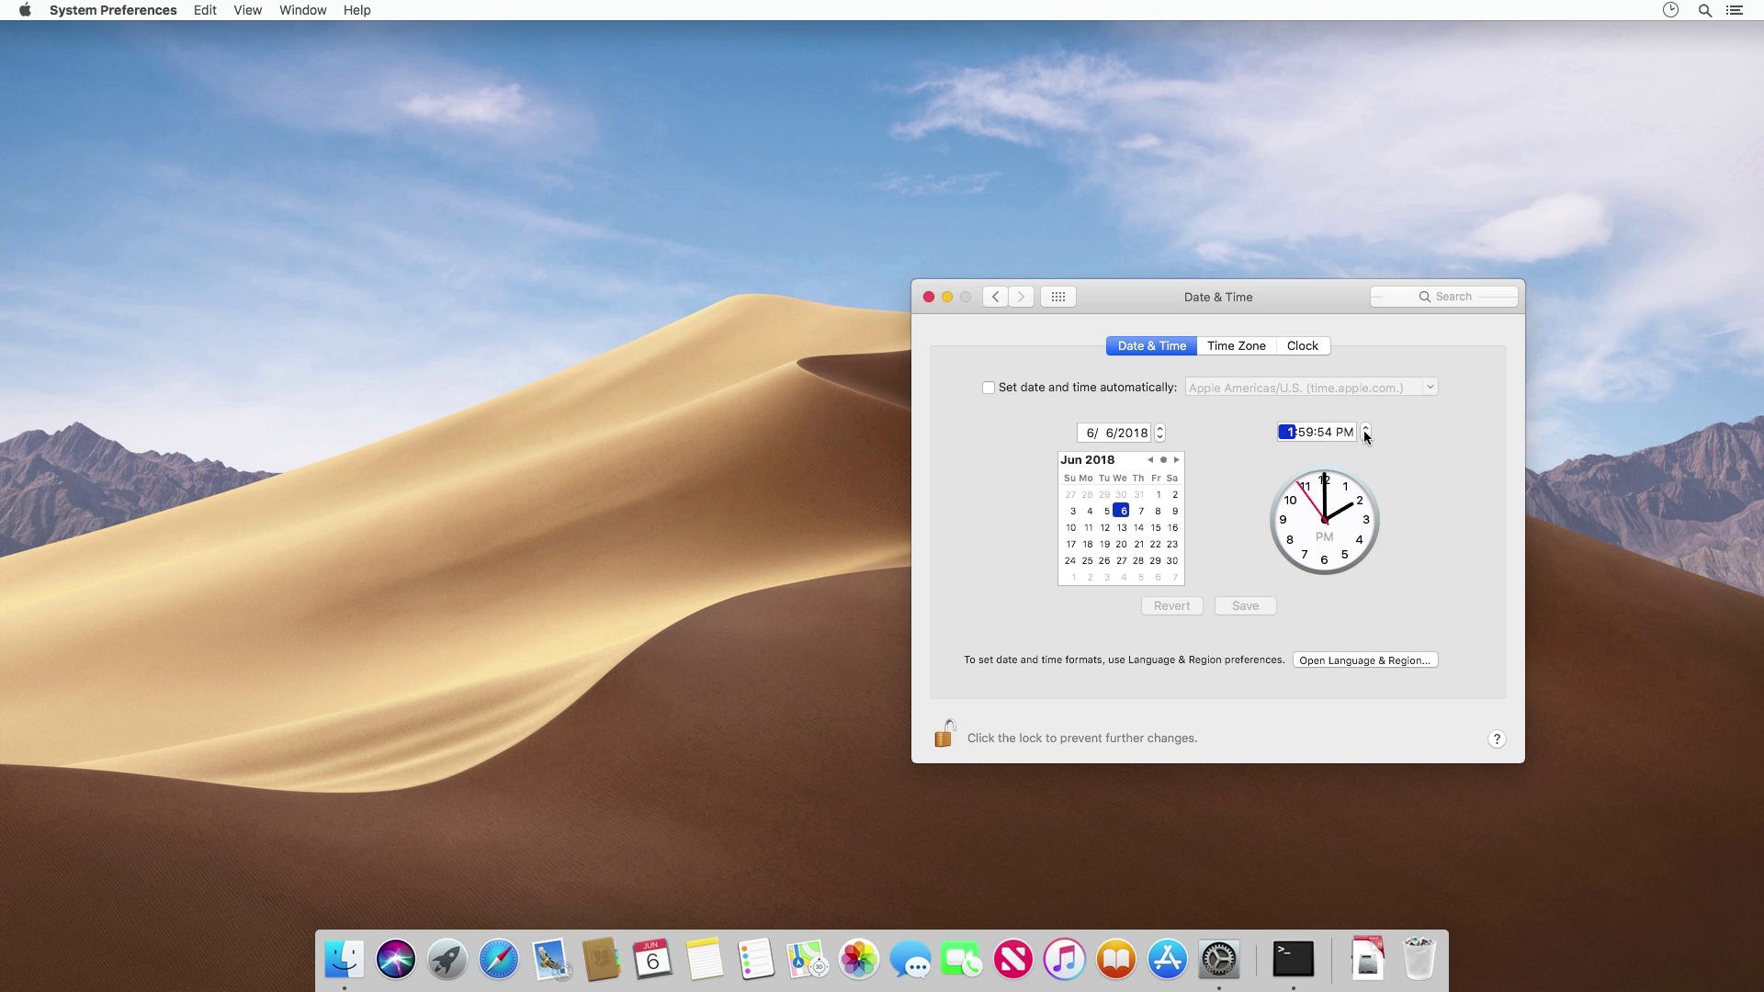
Advance the system time further to about 9 PM and save the change
{"action": "left_click", "coordinate": [1365, 429]}
{"action": "left_click", "coordinate": [1365, 429]}
{"action": "left_click", "coordinate": [1366, 429]}
{"action": "left_click", "coordinate": [1365, 429]}
{"action": "left_click", "coordinate": [1365, 429]}
{"action": "left_click", "coordinate": [1365, 429]}
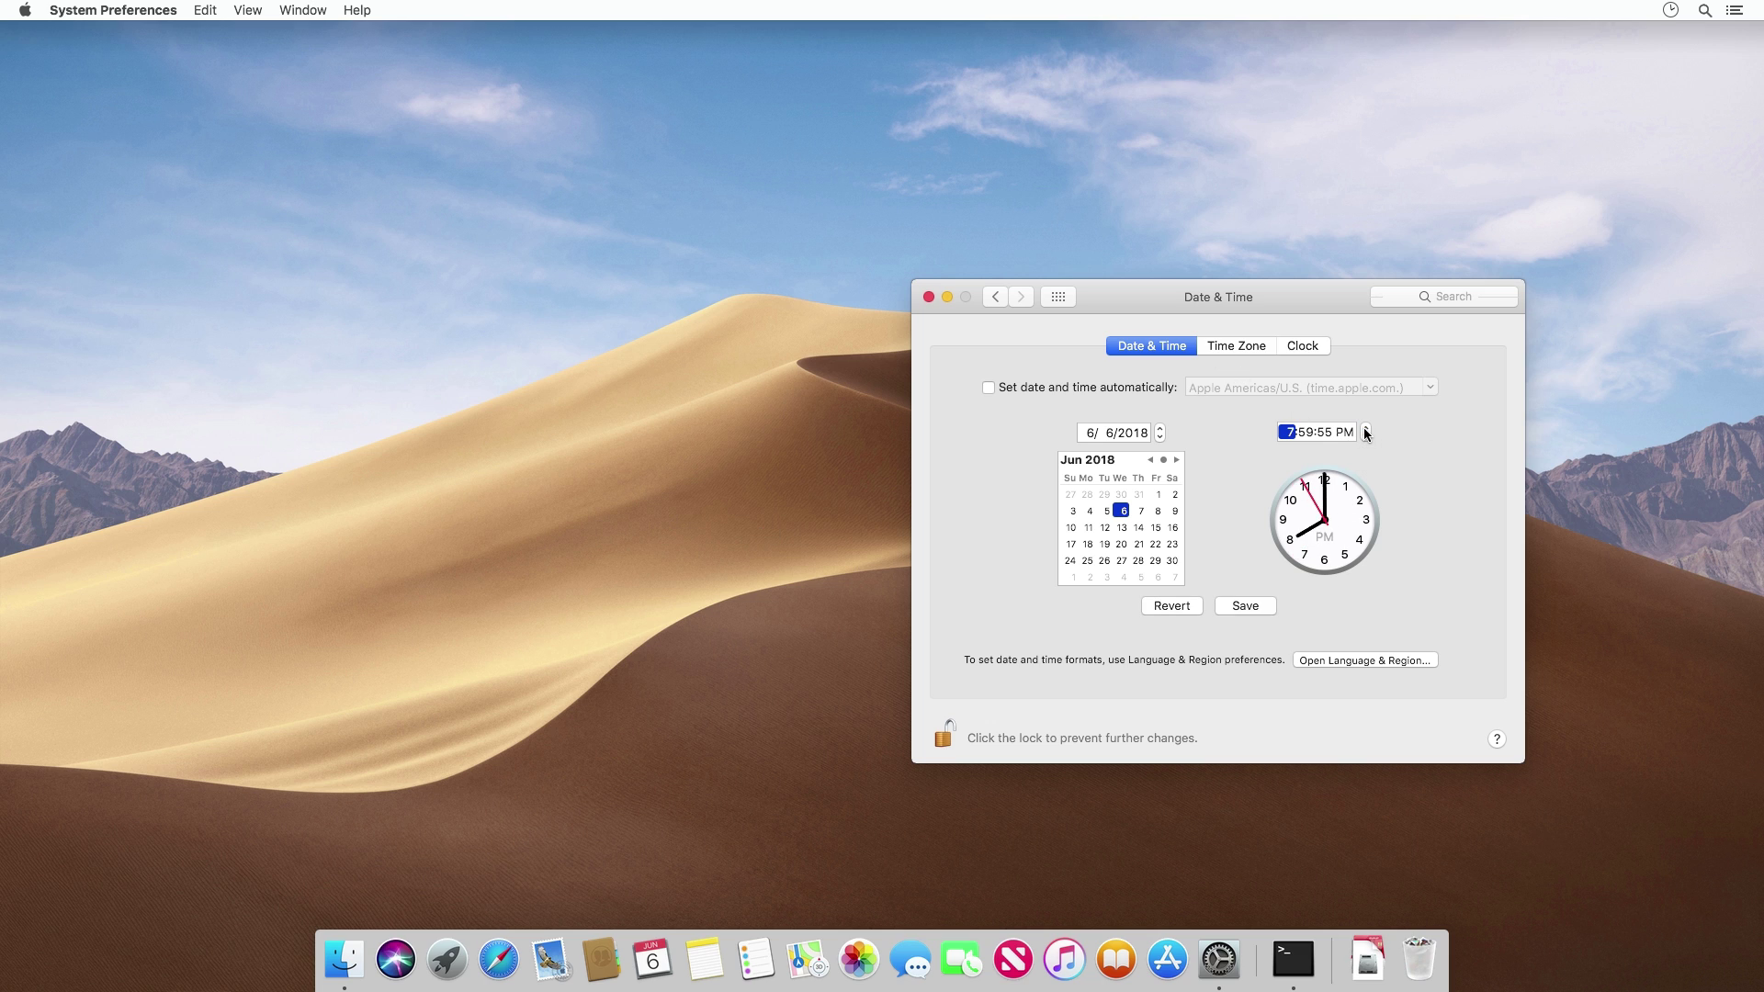
{"action": "left_click", "coordinate": [1365, 429]}
{"action": "left_click", "coordinate": [1246, 608]}
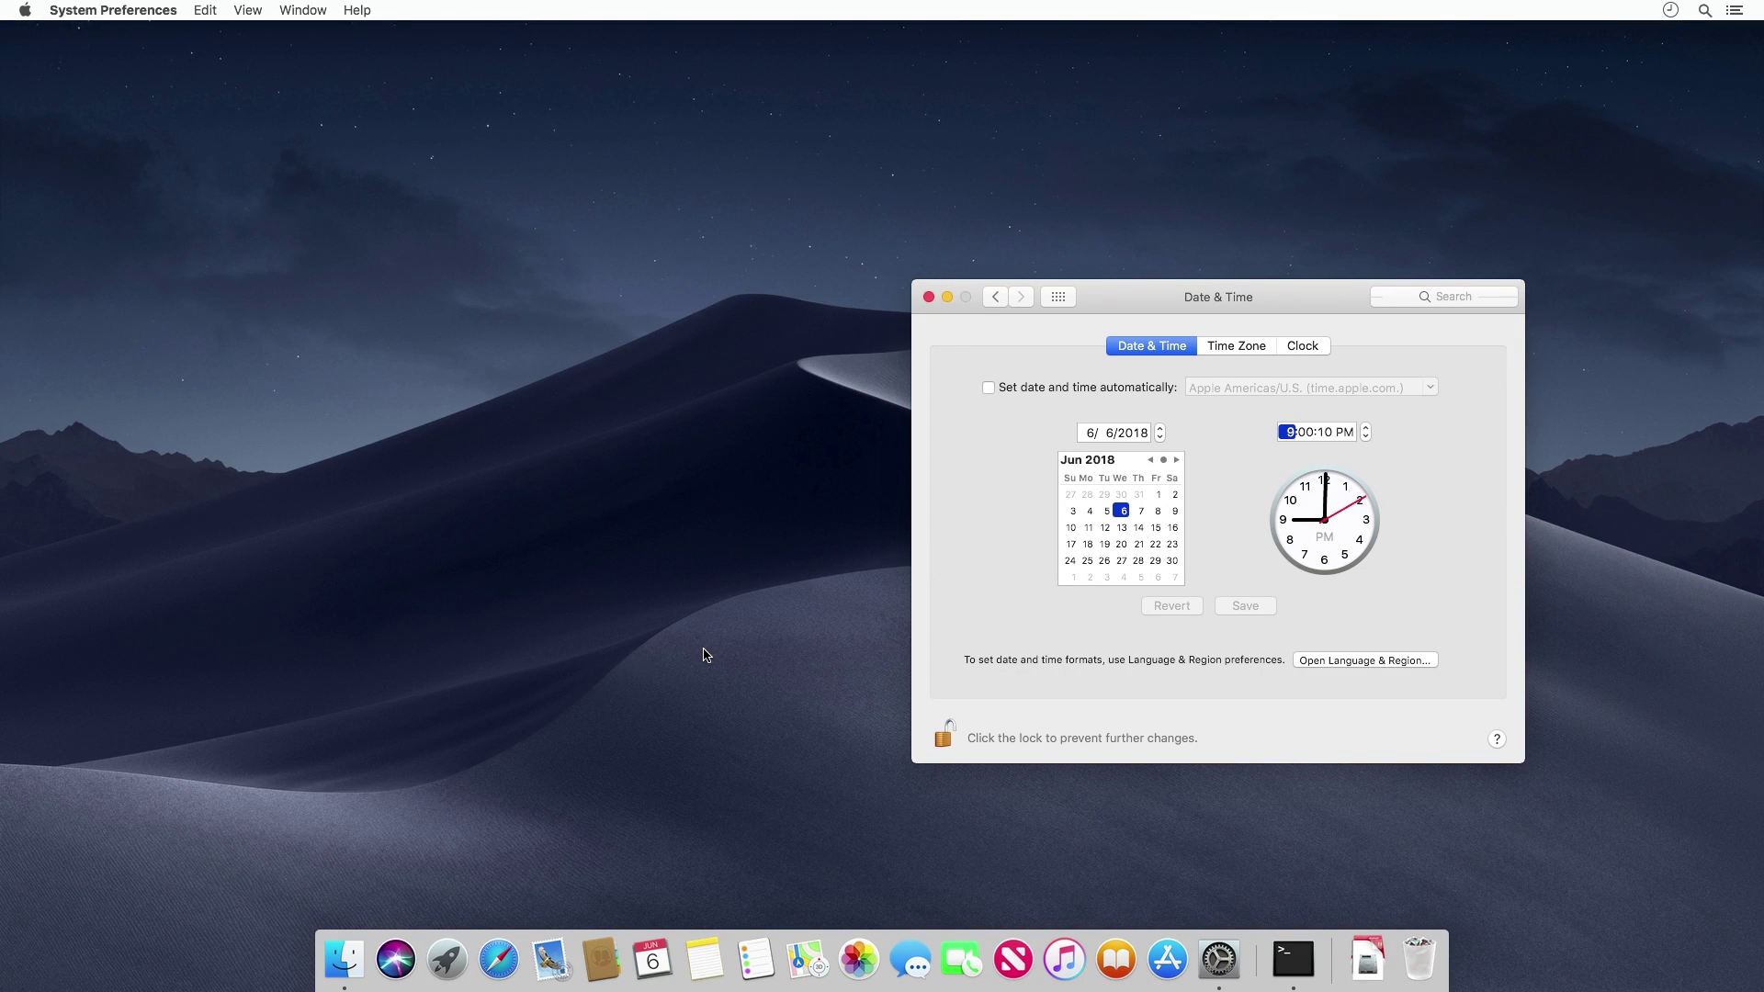
Leave Date & Time and open the Desktop & Screen Saver settings
{"action": "left_click_drag", "start_coordinate": [1203, 296], "coordinate": [1018, 305]}
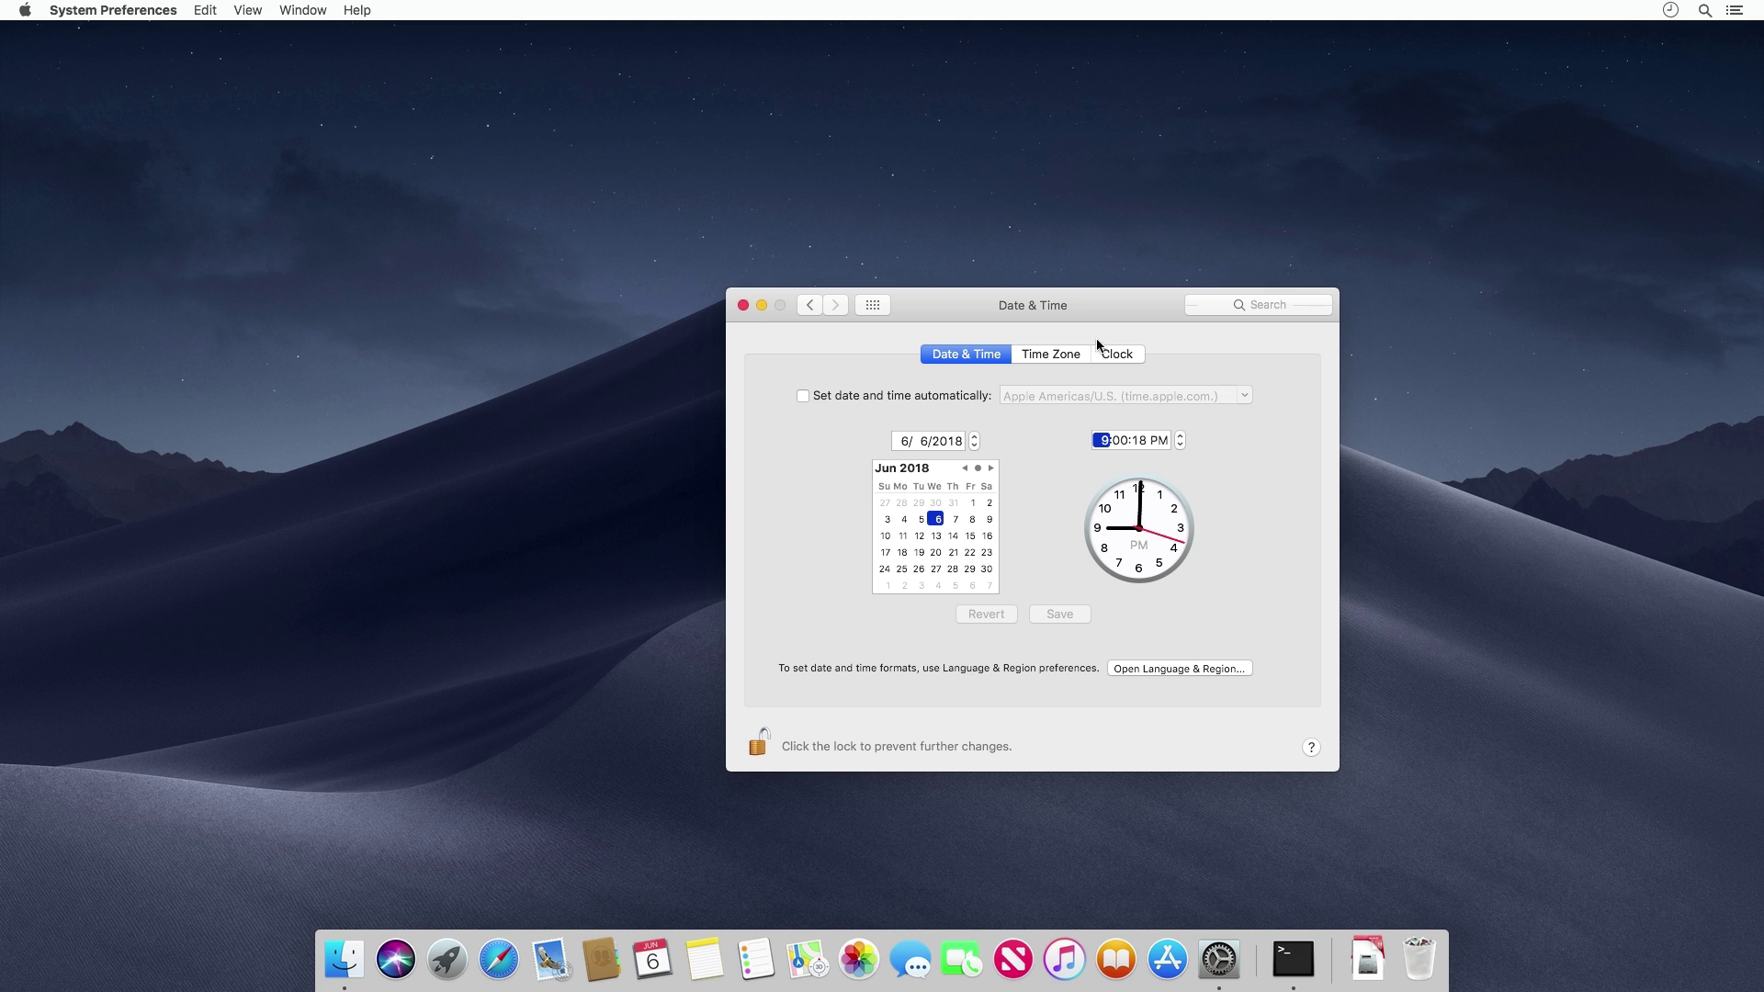
{"action": "left_click", "coordinate": [811, 304]}
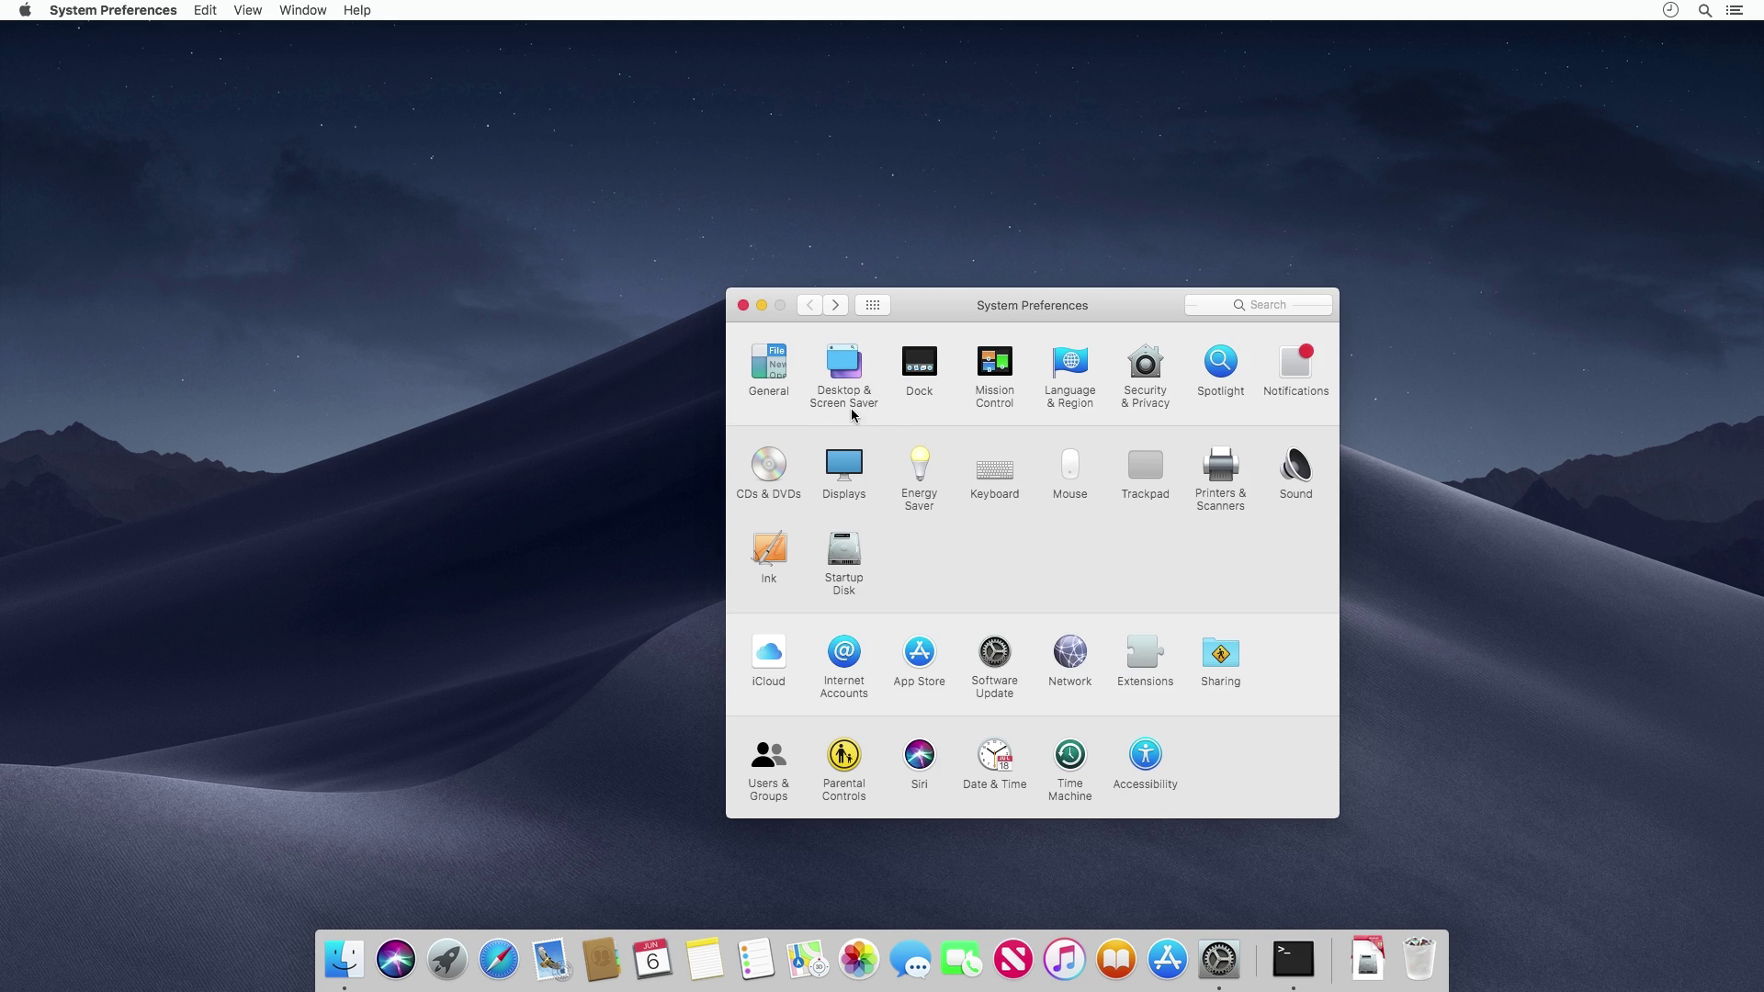
{"action": "left_click", "coordinate": [770, 373]}
{"action": "left_click", "coordinate": [804, 306]}
{"action": "left_click", "coordinate": [855, 370]}
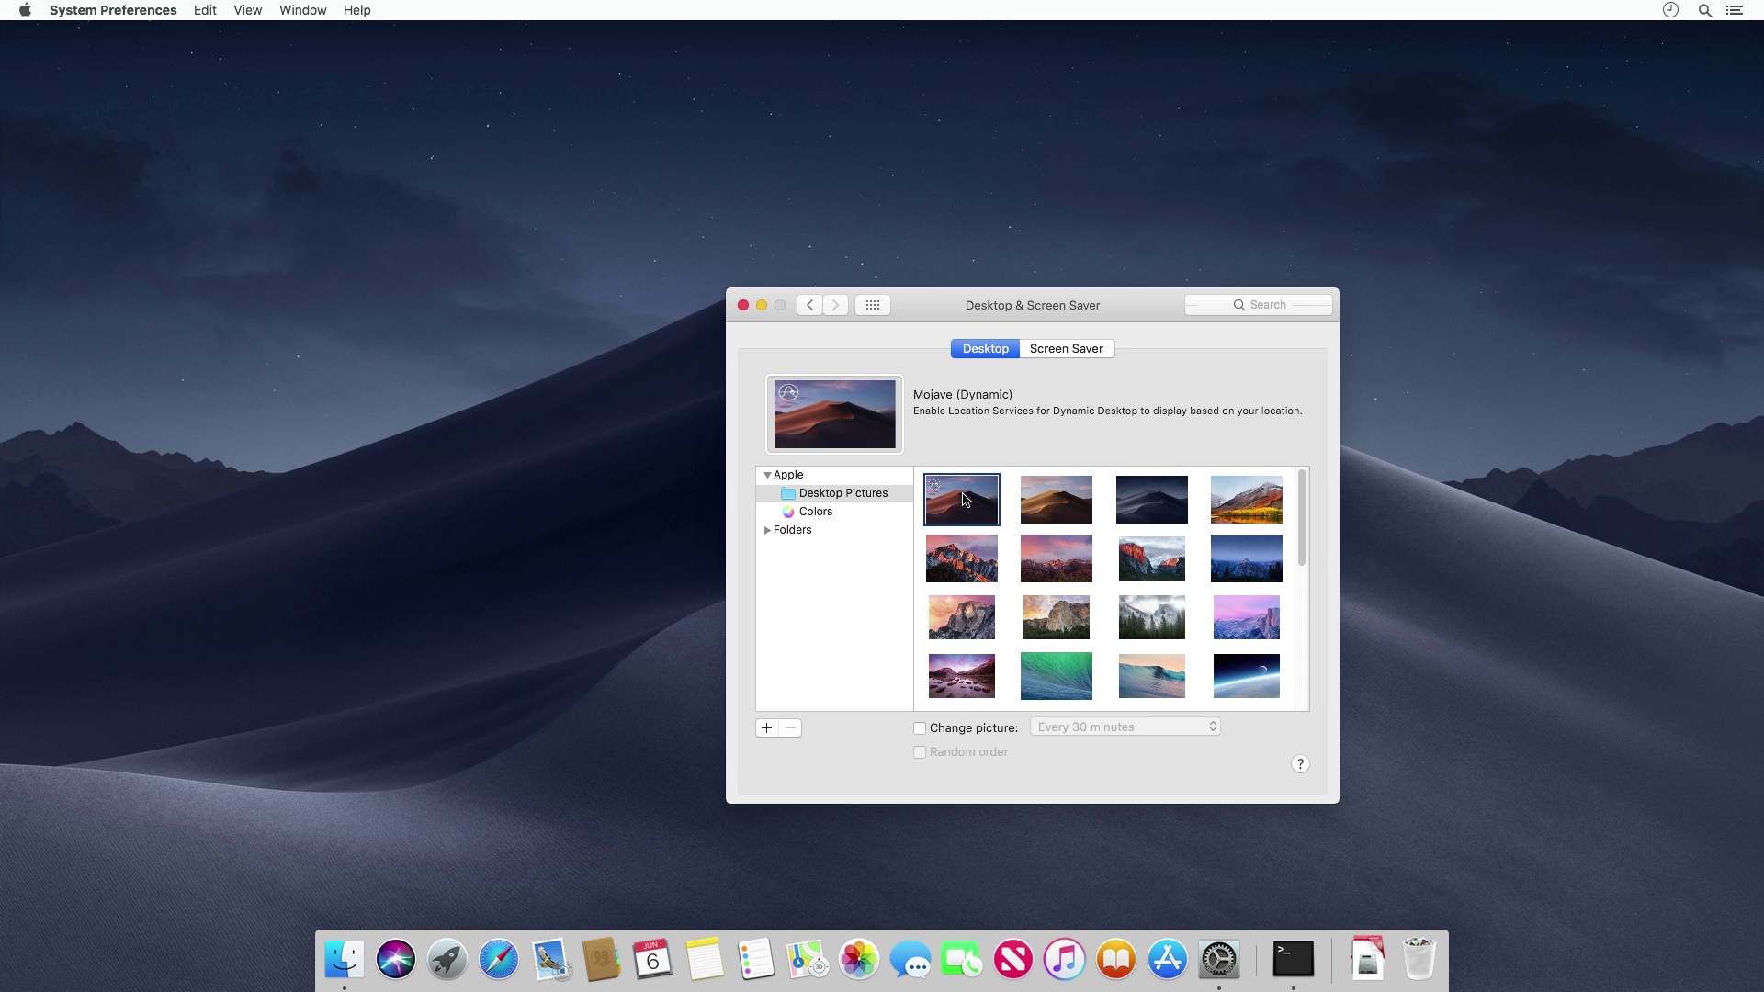
Try desktop pictures including Mojave Day, High Sierra, Sierra 2 and El Capitan, and return to Mojave (Dynamic)
{"action": "left_click", "coordinate": [1059, 506]}
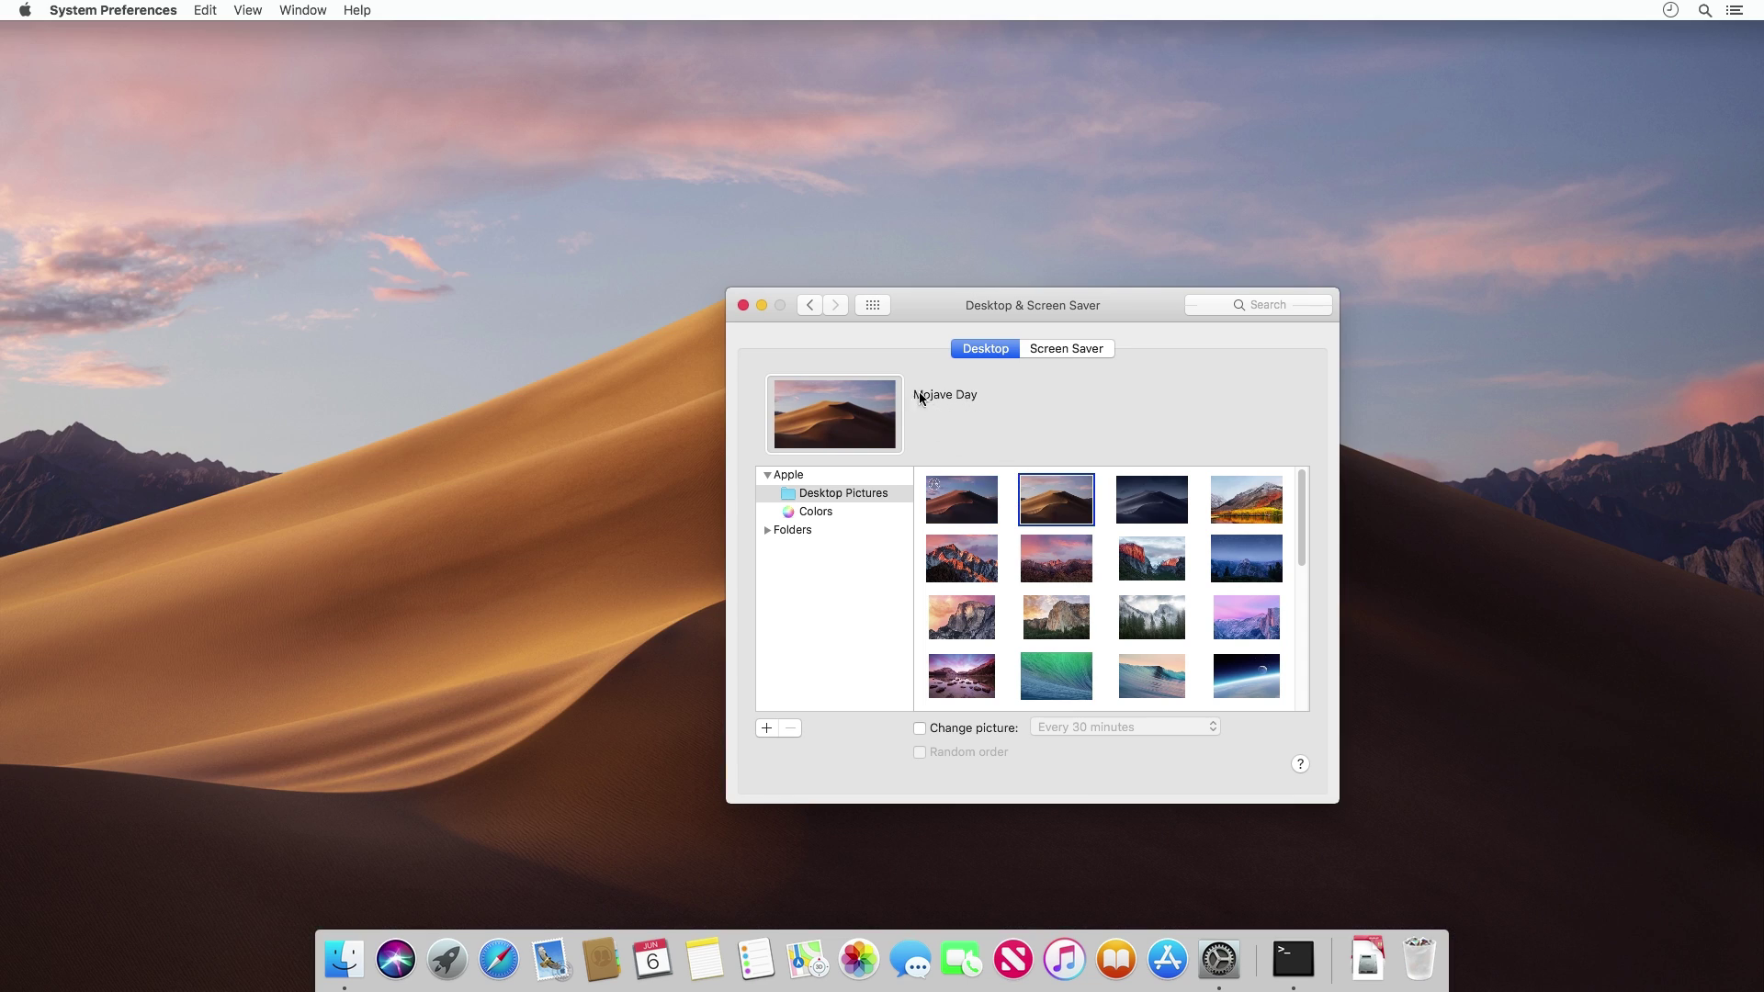
{"action": "left_click", "coordinate": [1156, 501]}
{"action": "left_click", "coordinate": [1248, 503]}
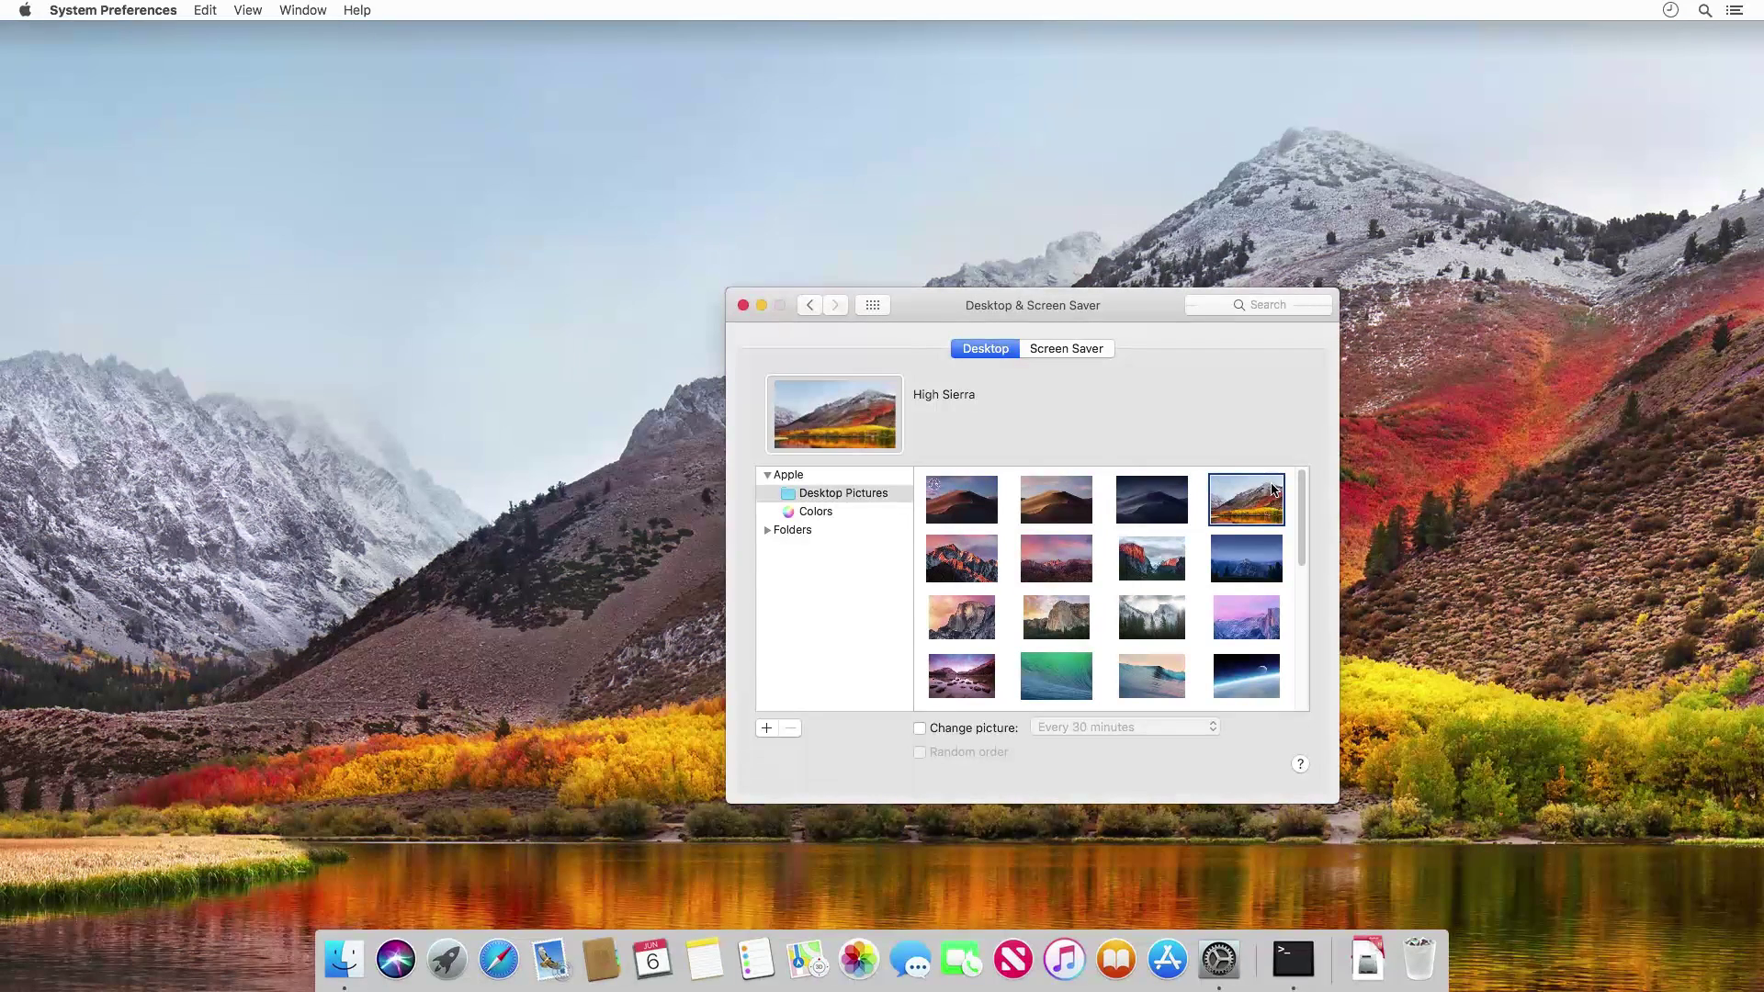
{"action": "left_click", "coordinate": [956, 565]}
{"action": "left_click", "coordinate": [1045, 565]}
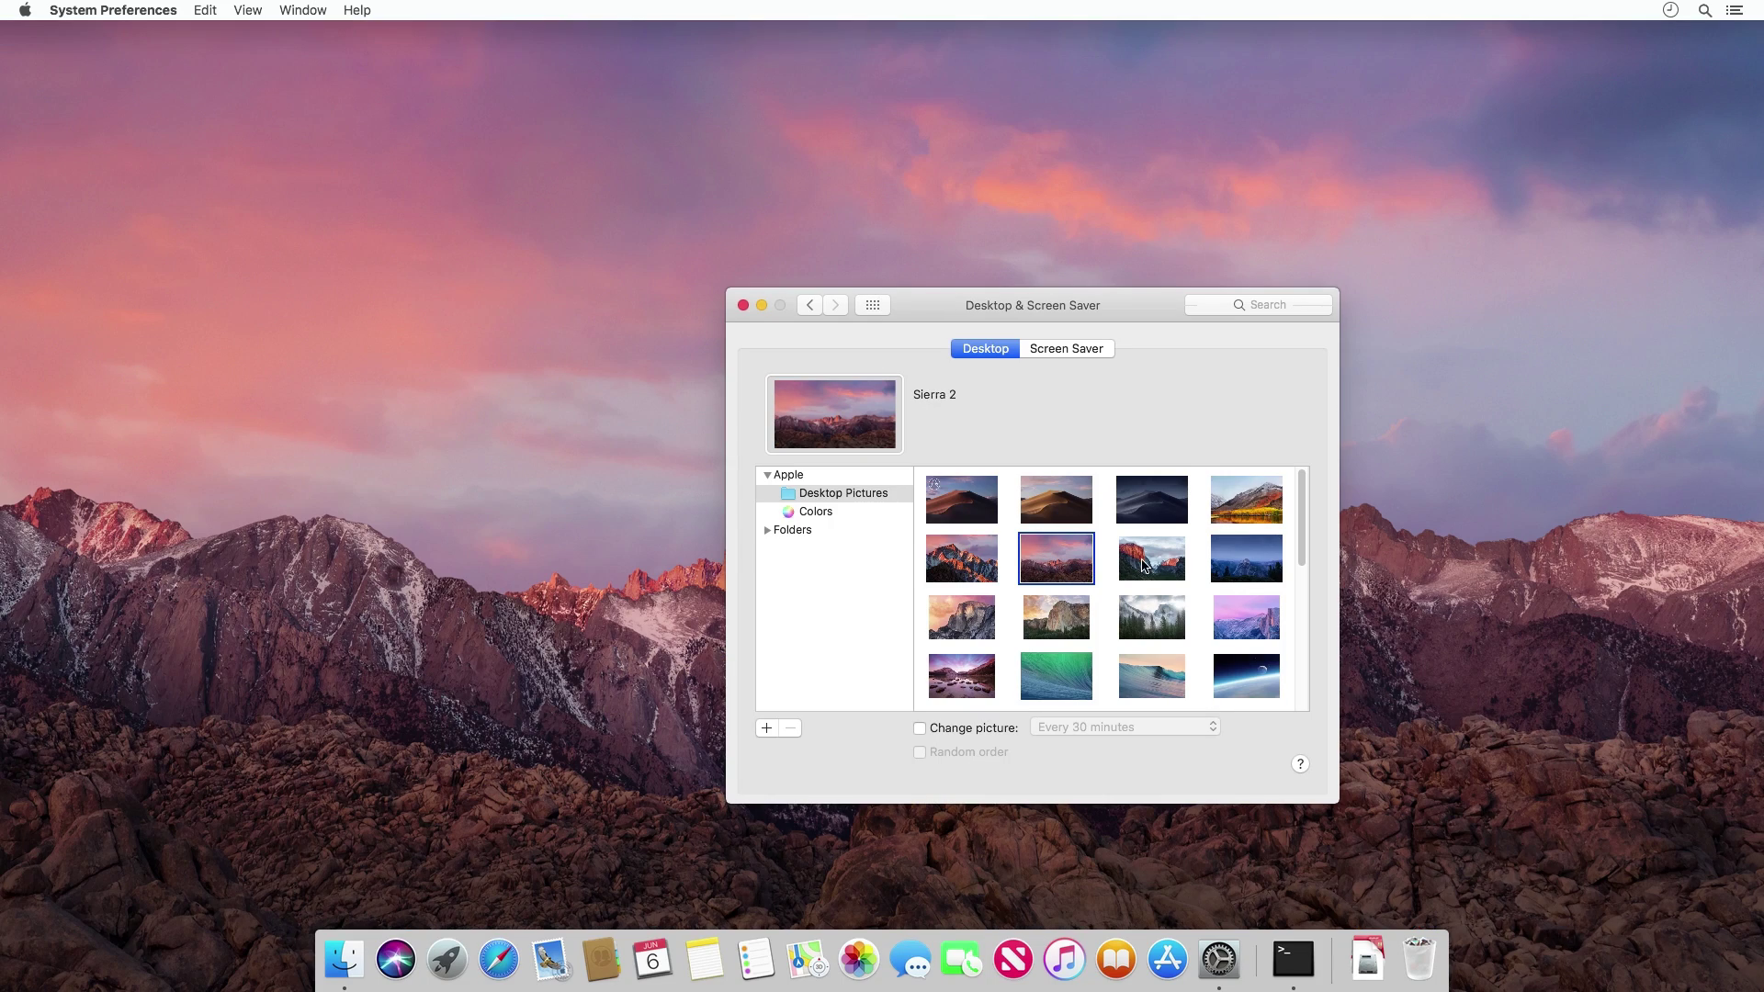
{"action": "left_click", "coordinate": [1143, 560]}
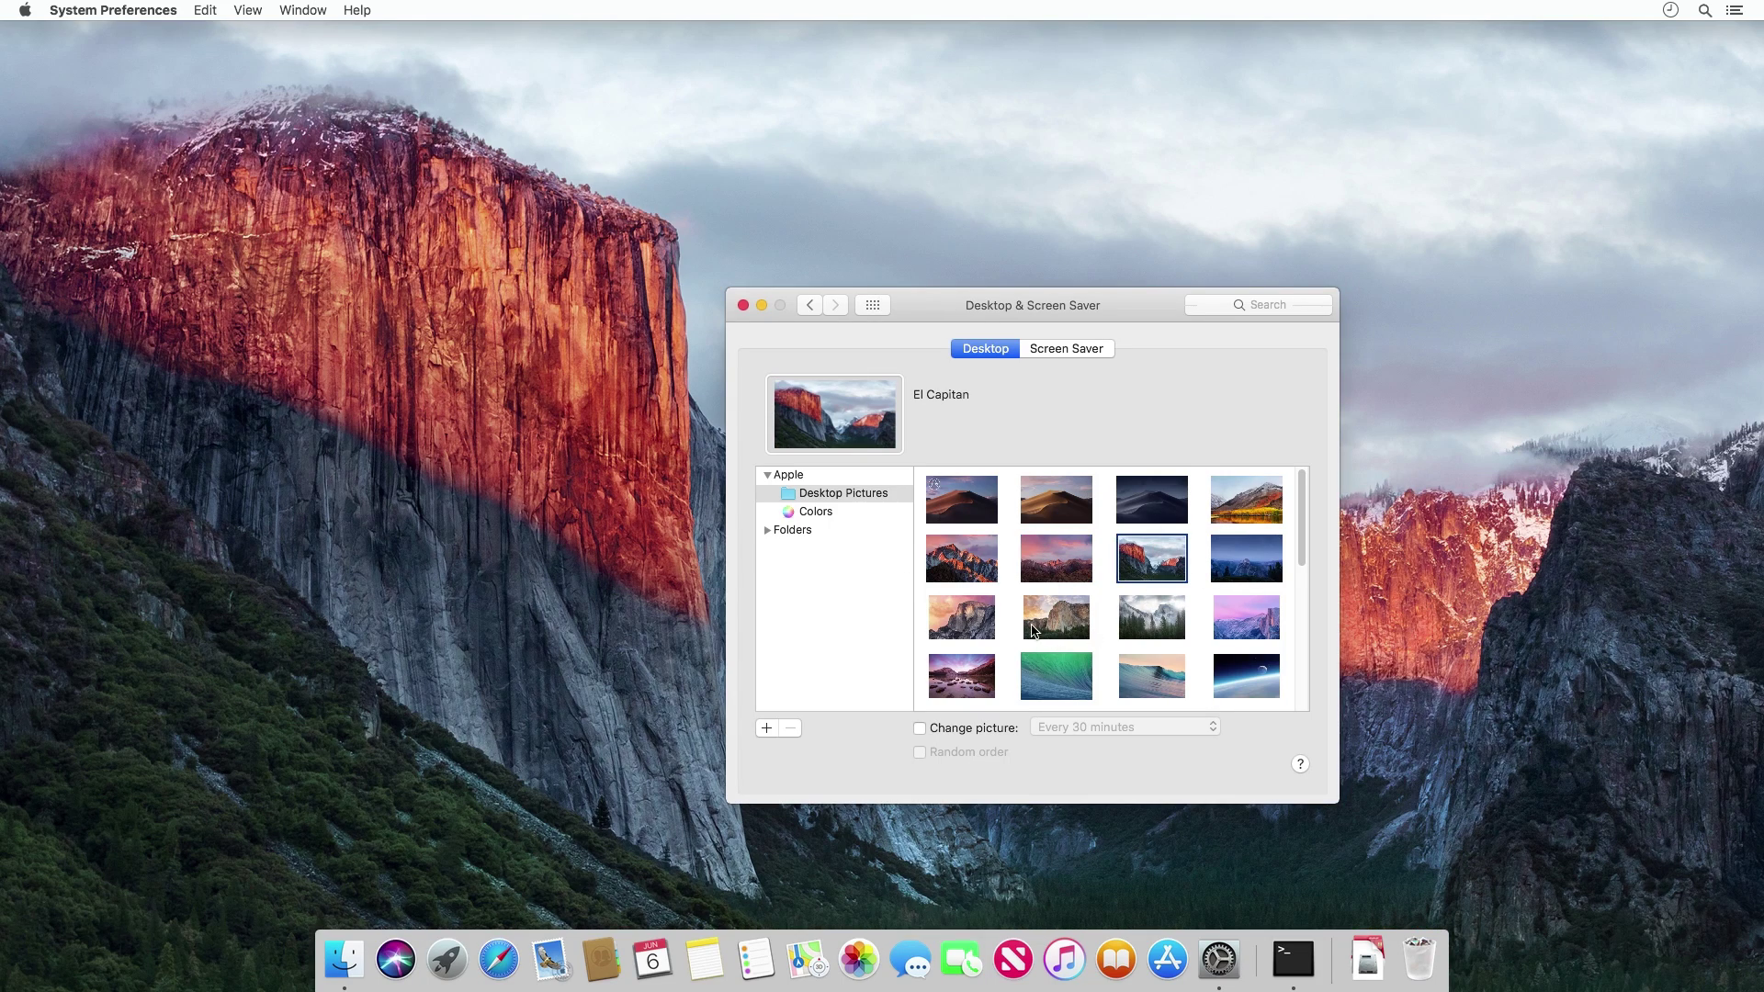
{"action": "left_click", "coordinate": [965, 516]}
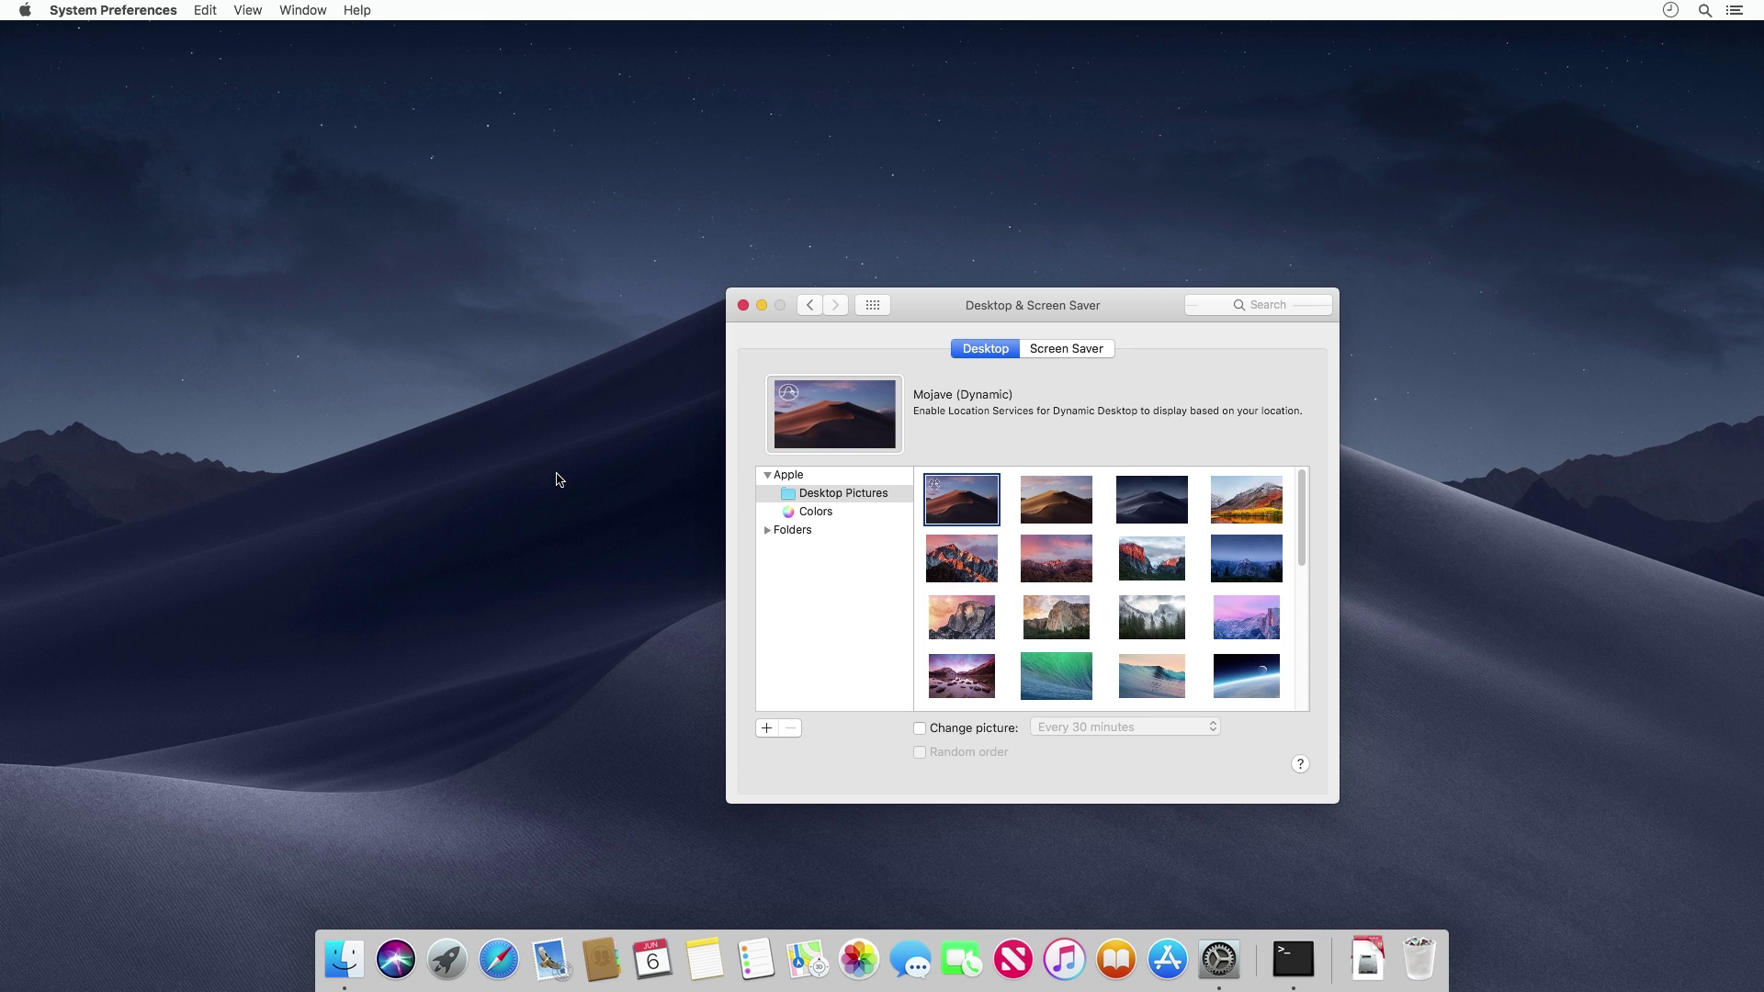
Switch the system appearance to dark in the General settings
{"action": "left_click", "coordinate": [808, 305]}
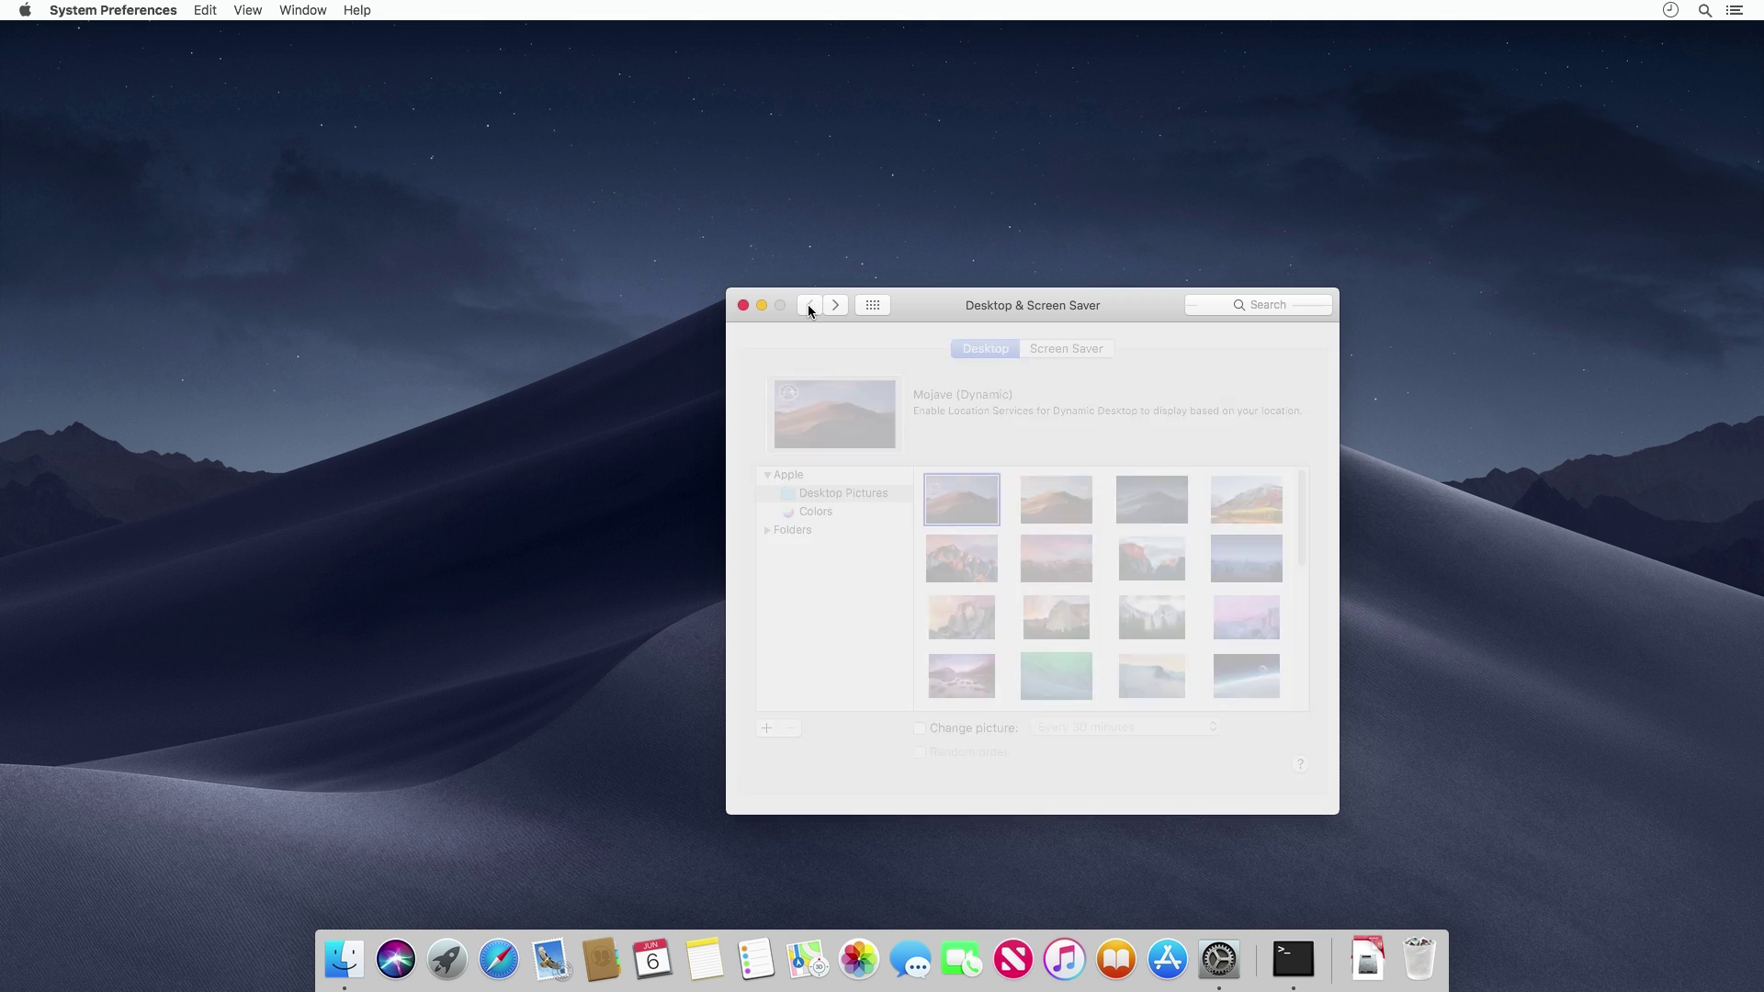
{"action": "left_click", "coordinate": [773, 371]}
{"action": "left_click", "coordinate": [1097, 371]}
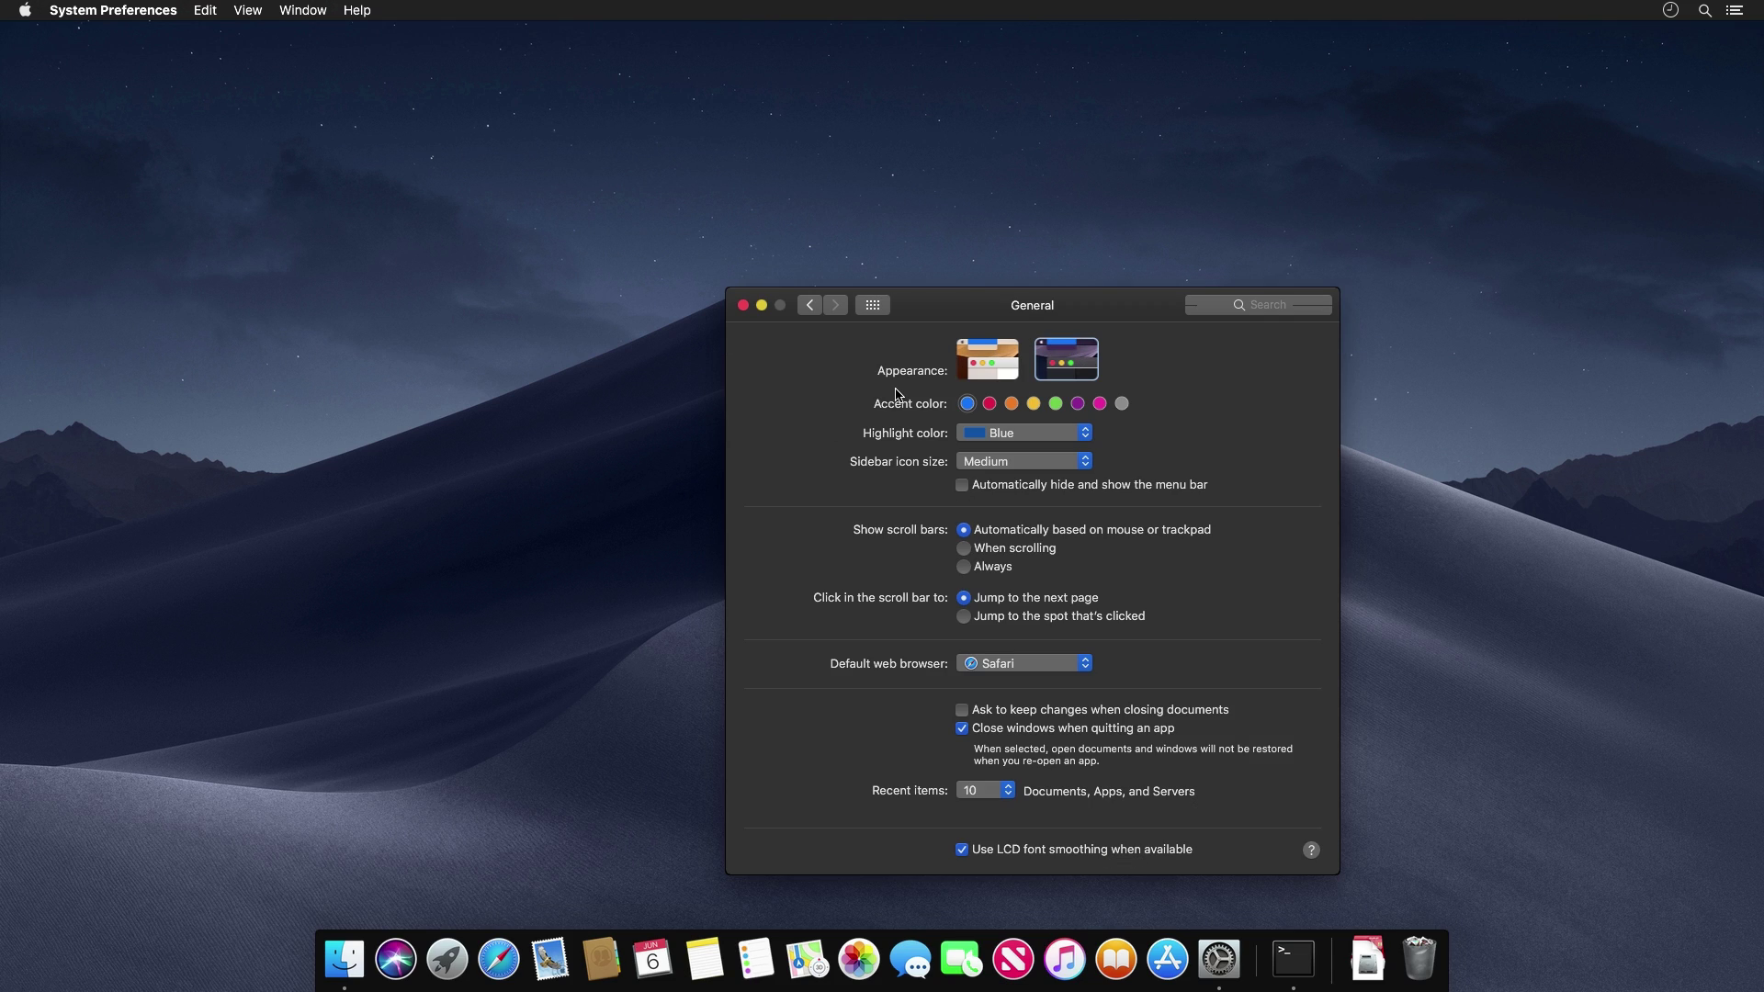
{"action": "left_click_drag", "start_coordinate": [967, 306], "coordinate": [897, 203]}
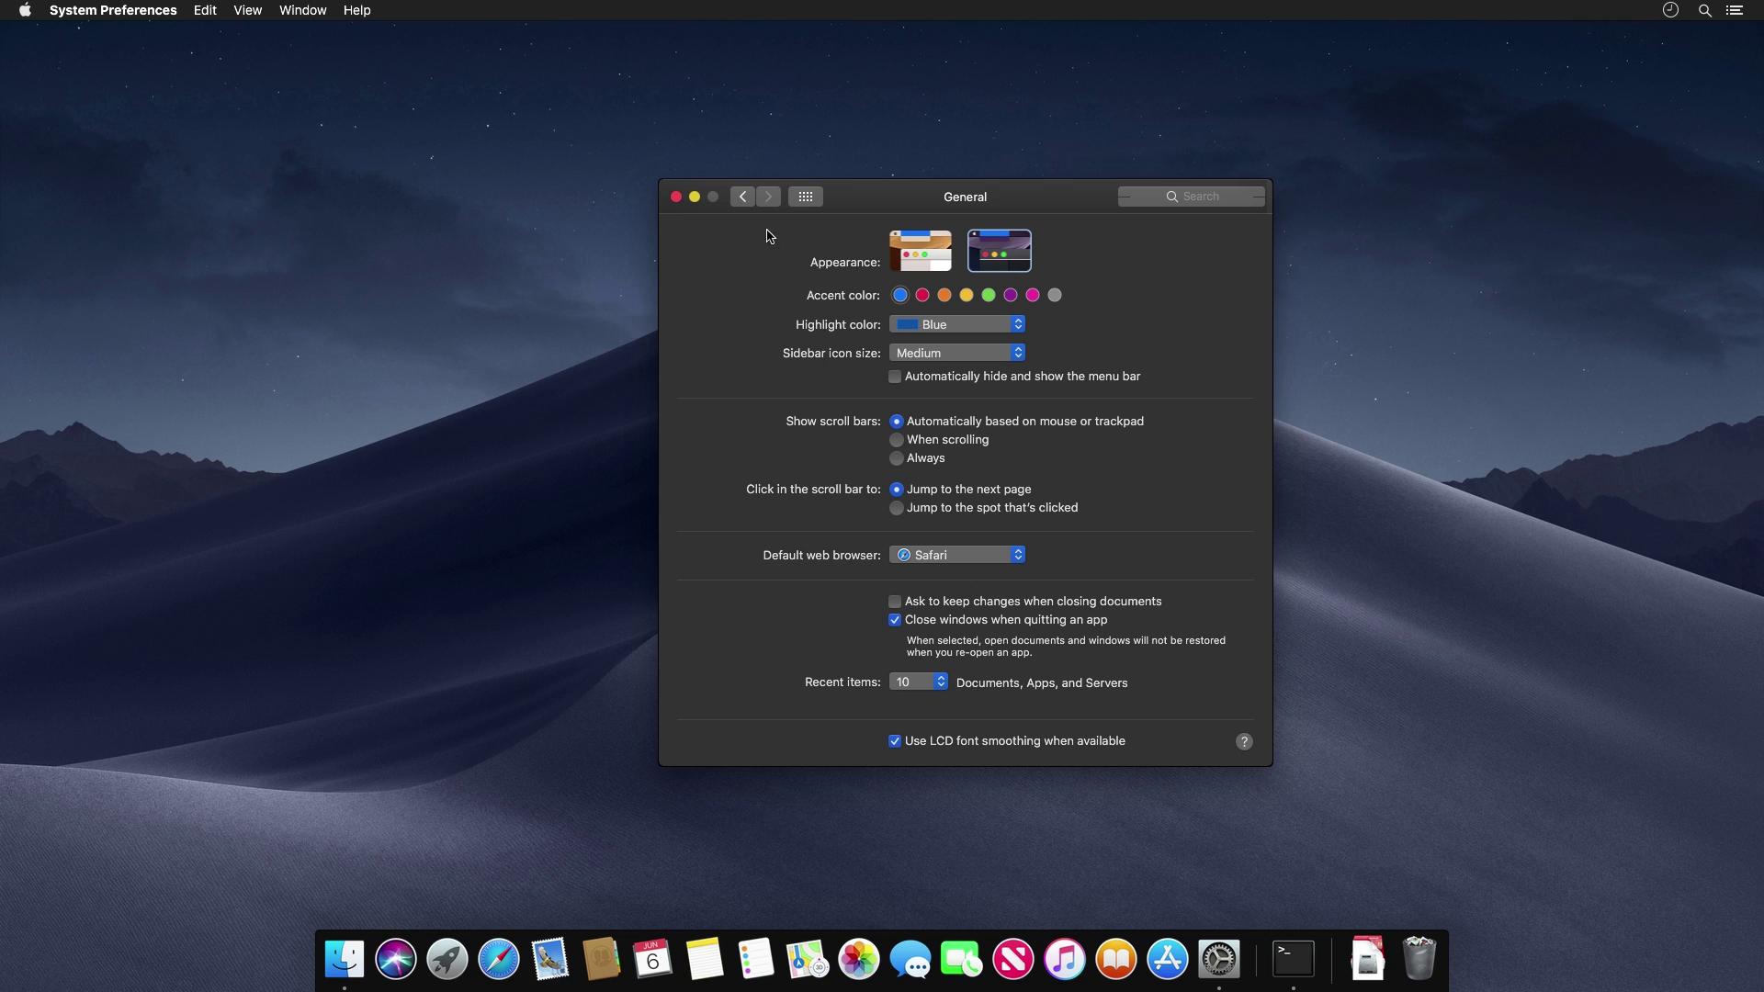
Return to the System Preferences overview and bring up Finder
{"action": "left_click", "coordinate": [742, 196]}
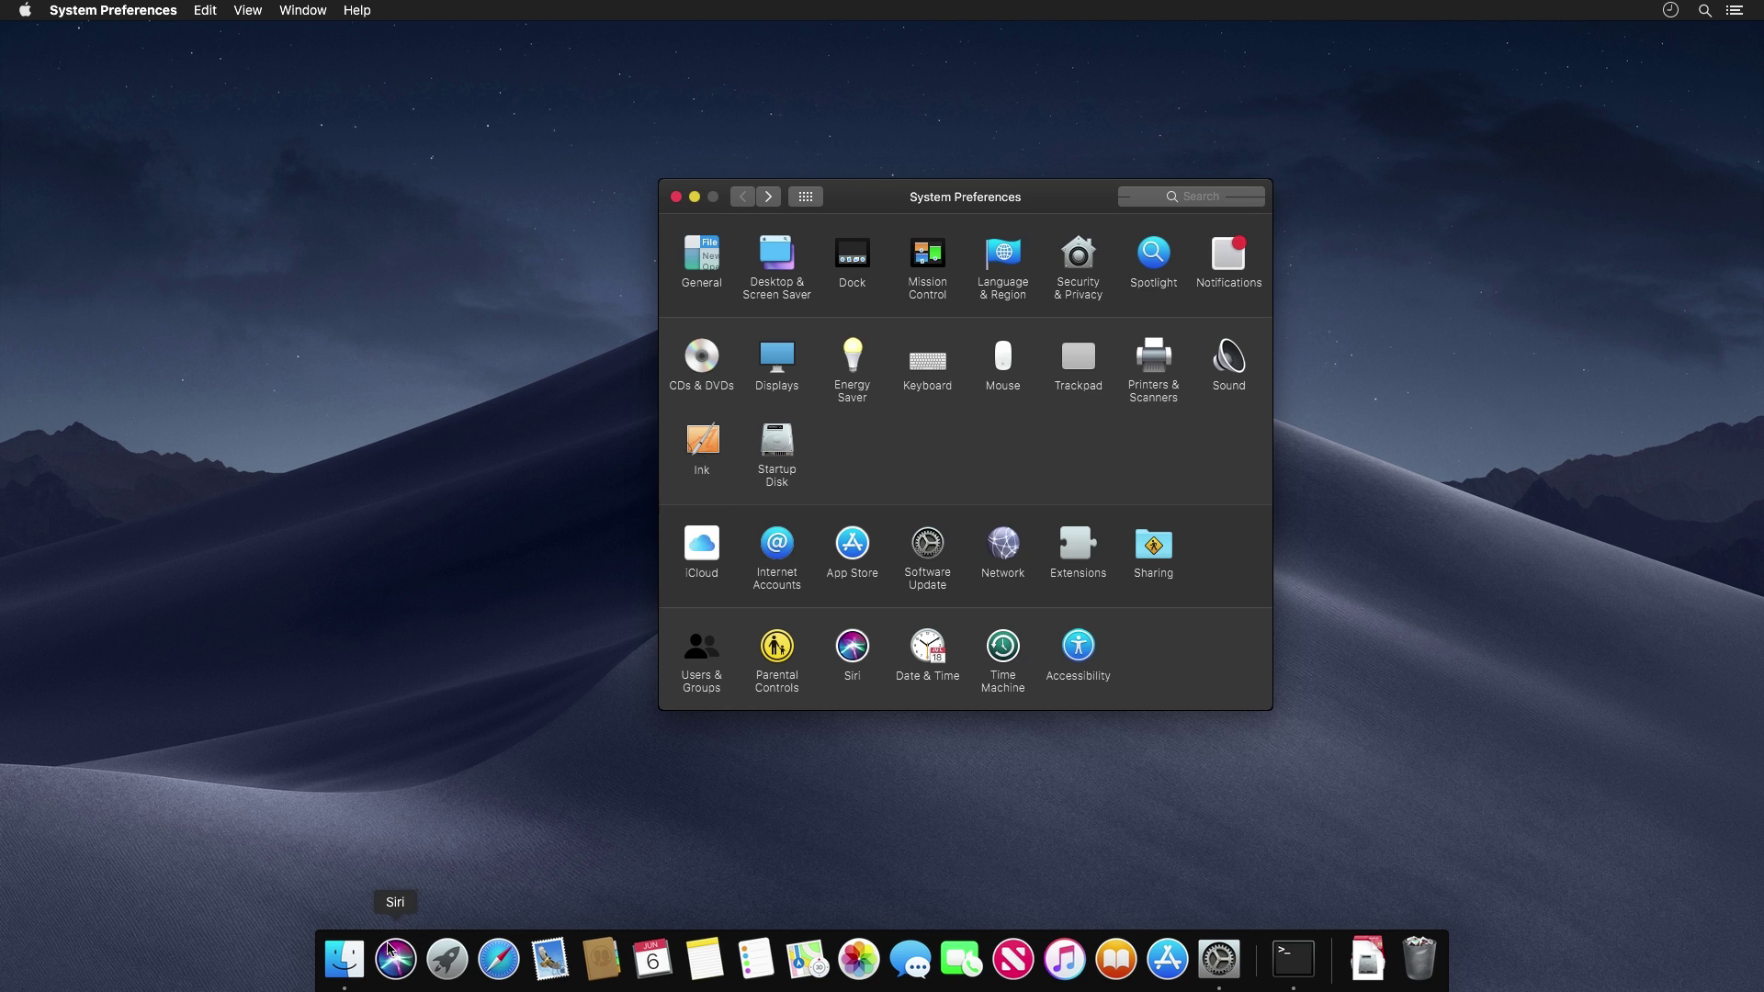
{"action": "left_click", "coordinate": [364, 965]}
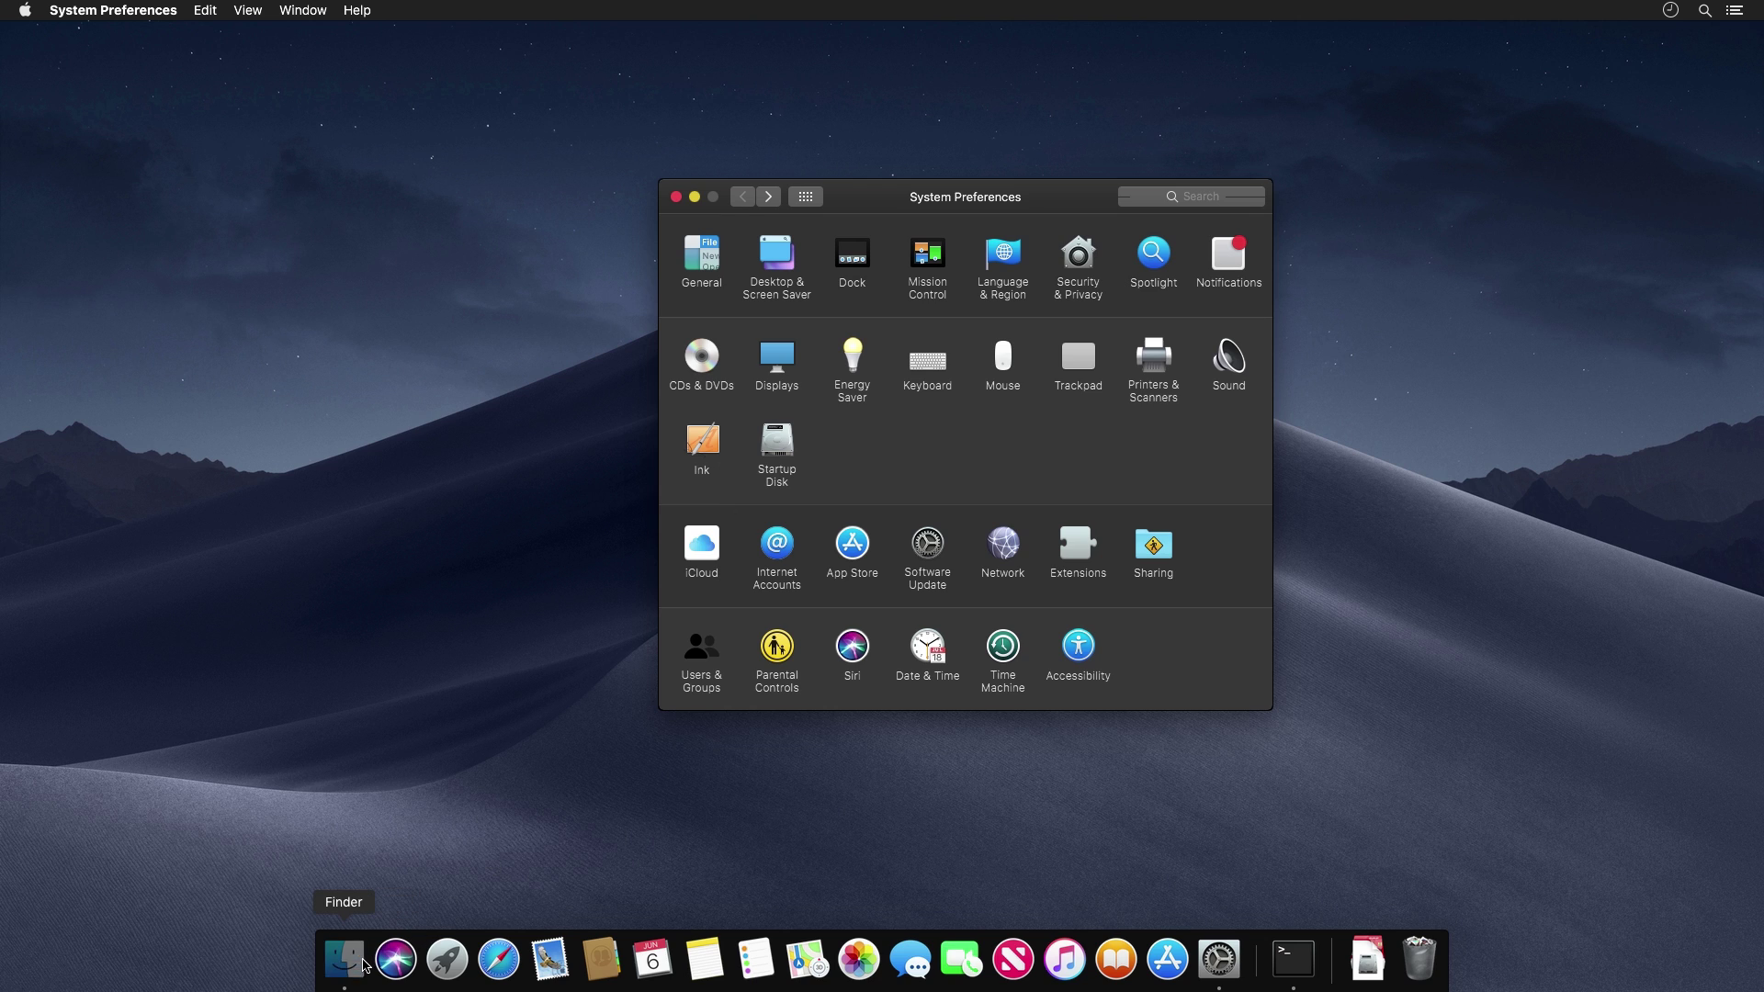
{"action": "left_click_drag", "start_coordinate": [664, 402], "coordinate": [1156, 370]}
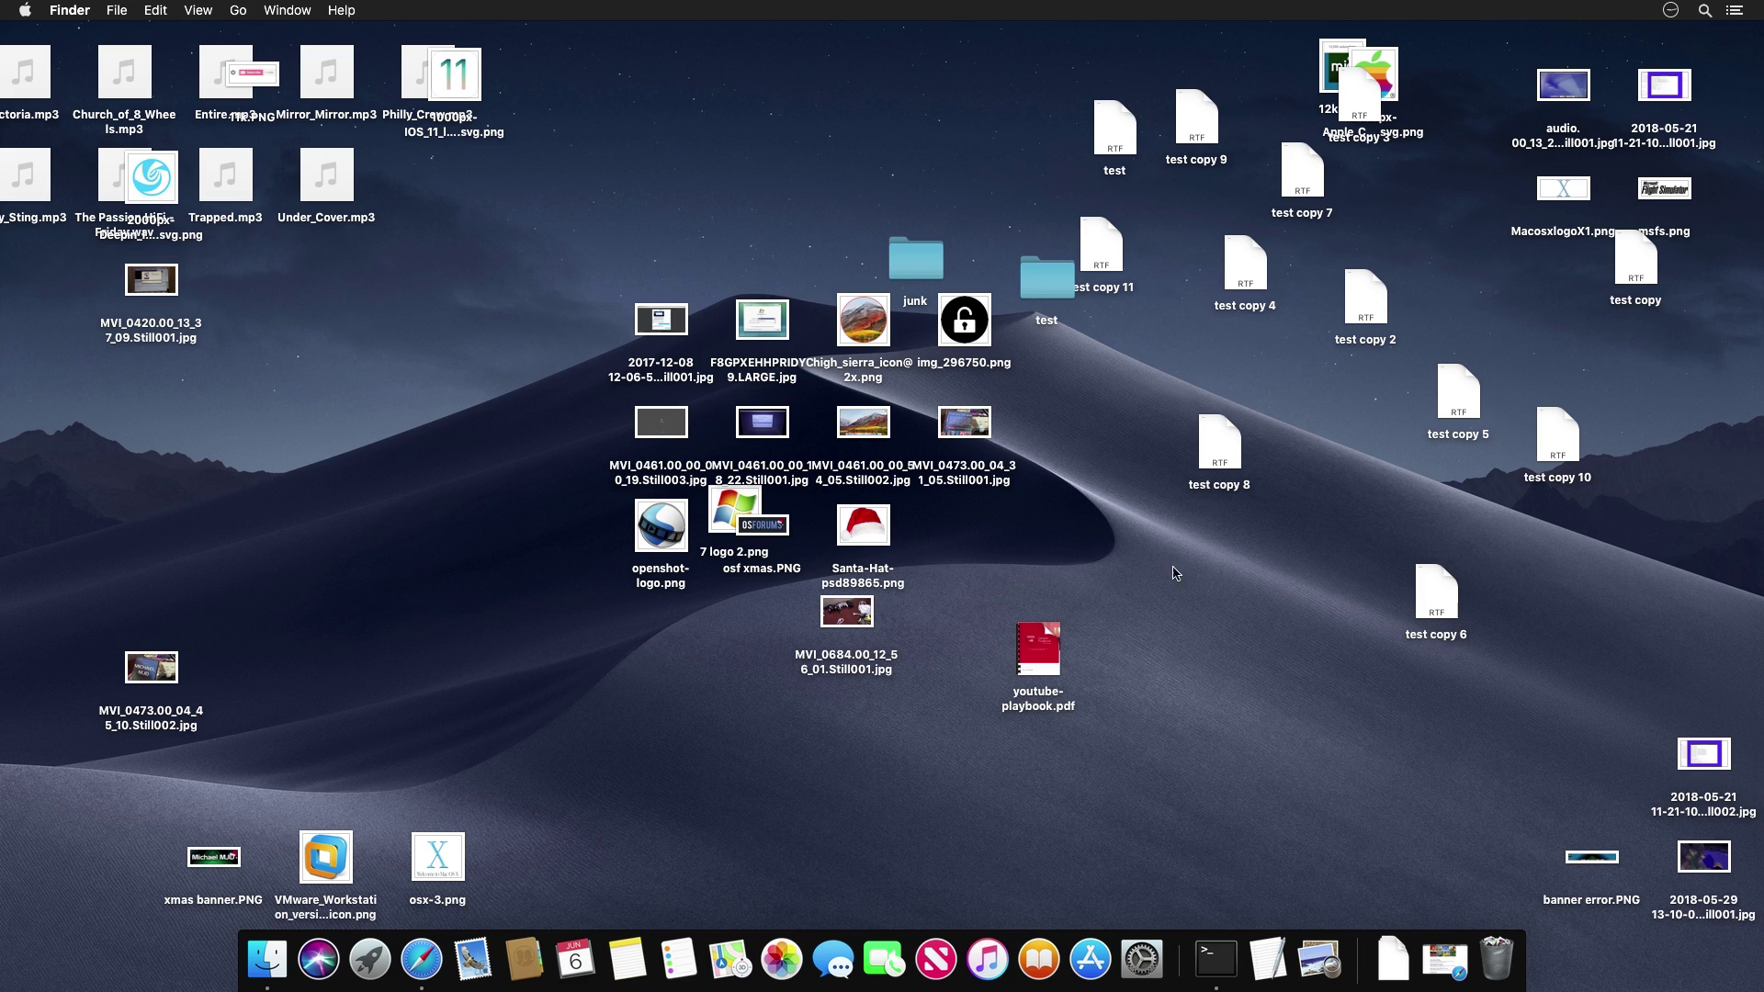
Group the scattered desktop files into stacks by Kind
{"action": "right_click", "coordinate": [1117, 534]}
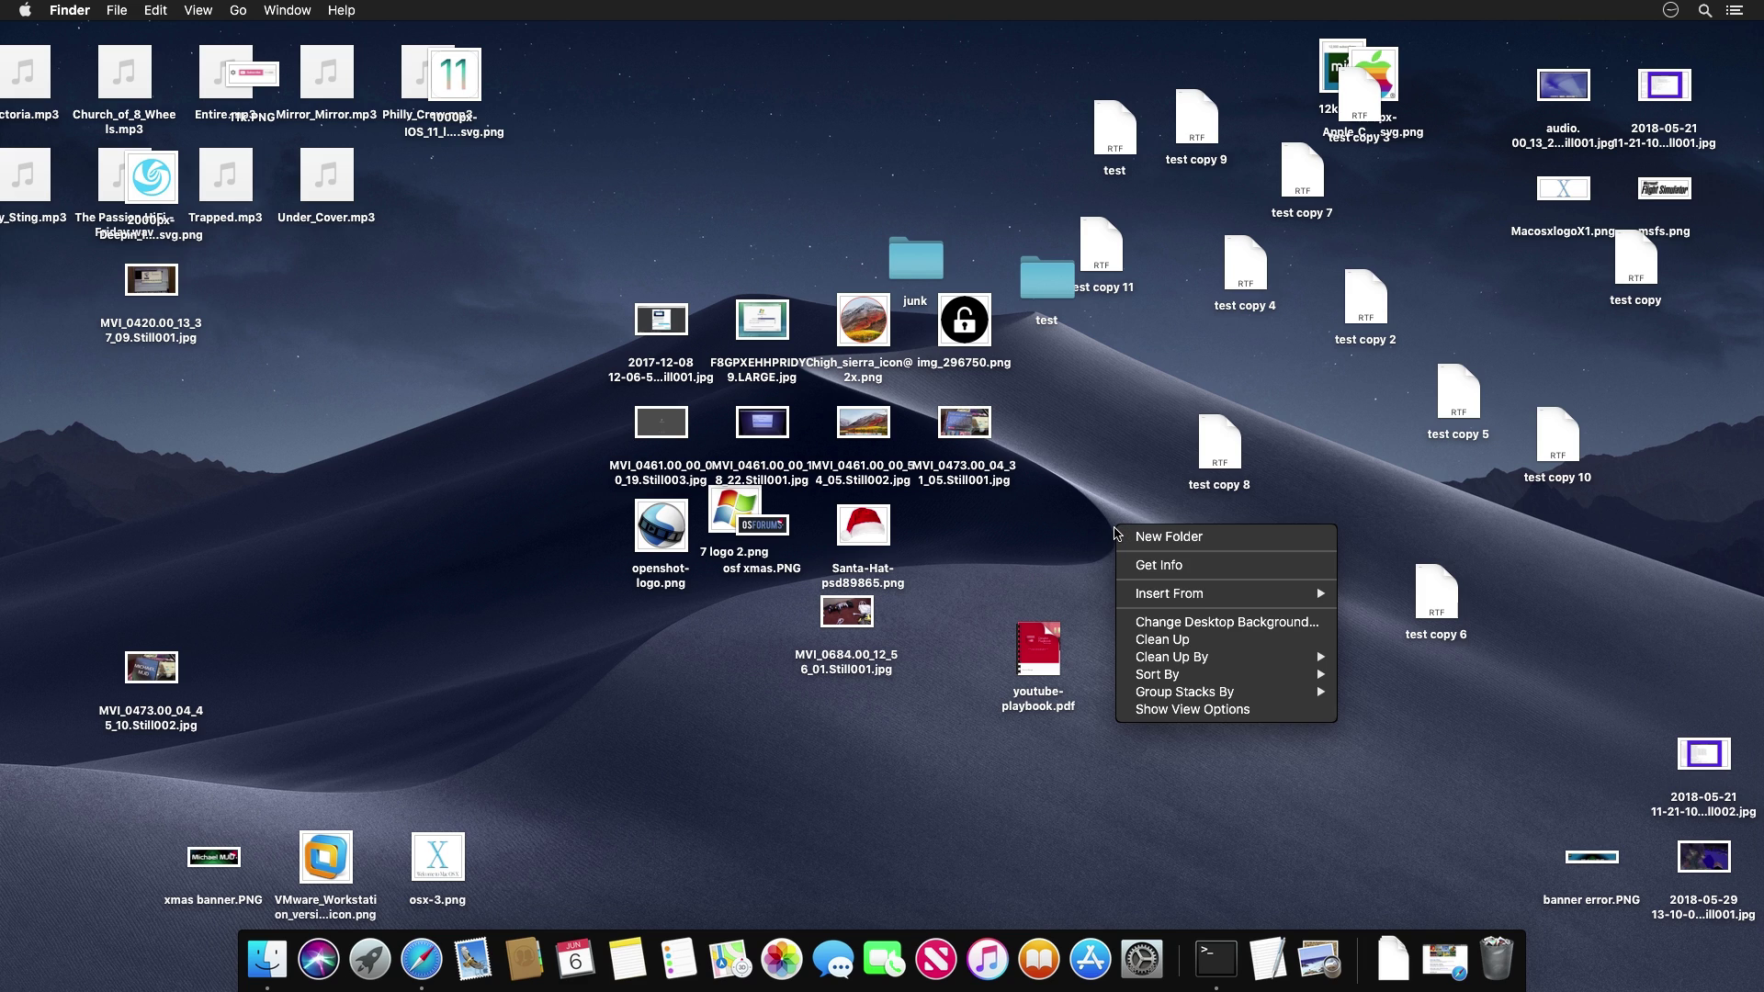
{"action": "mouse_move", "coordinate": [1235, 698]}
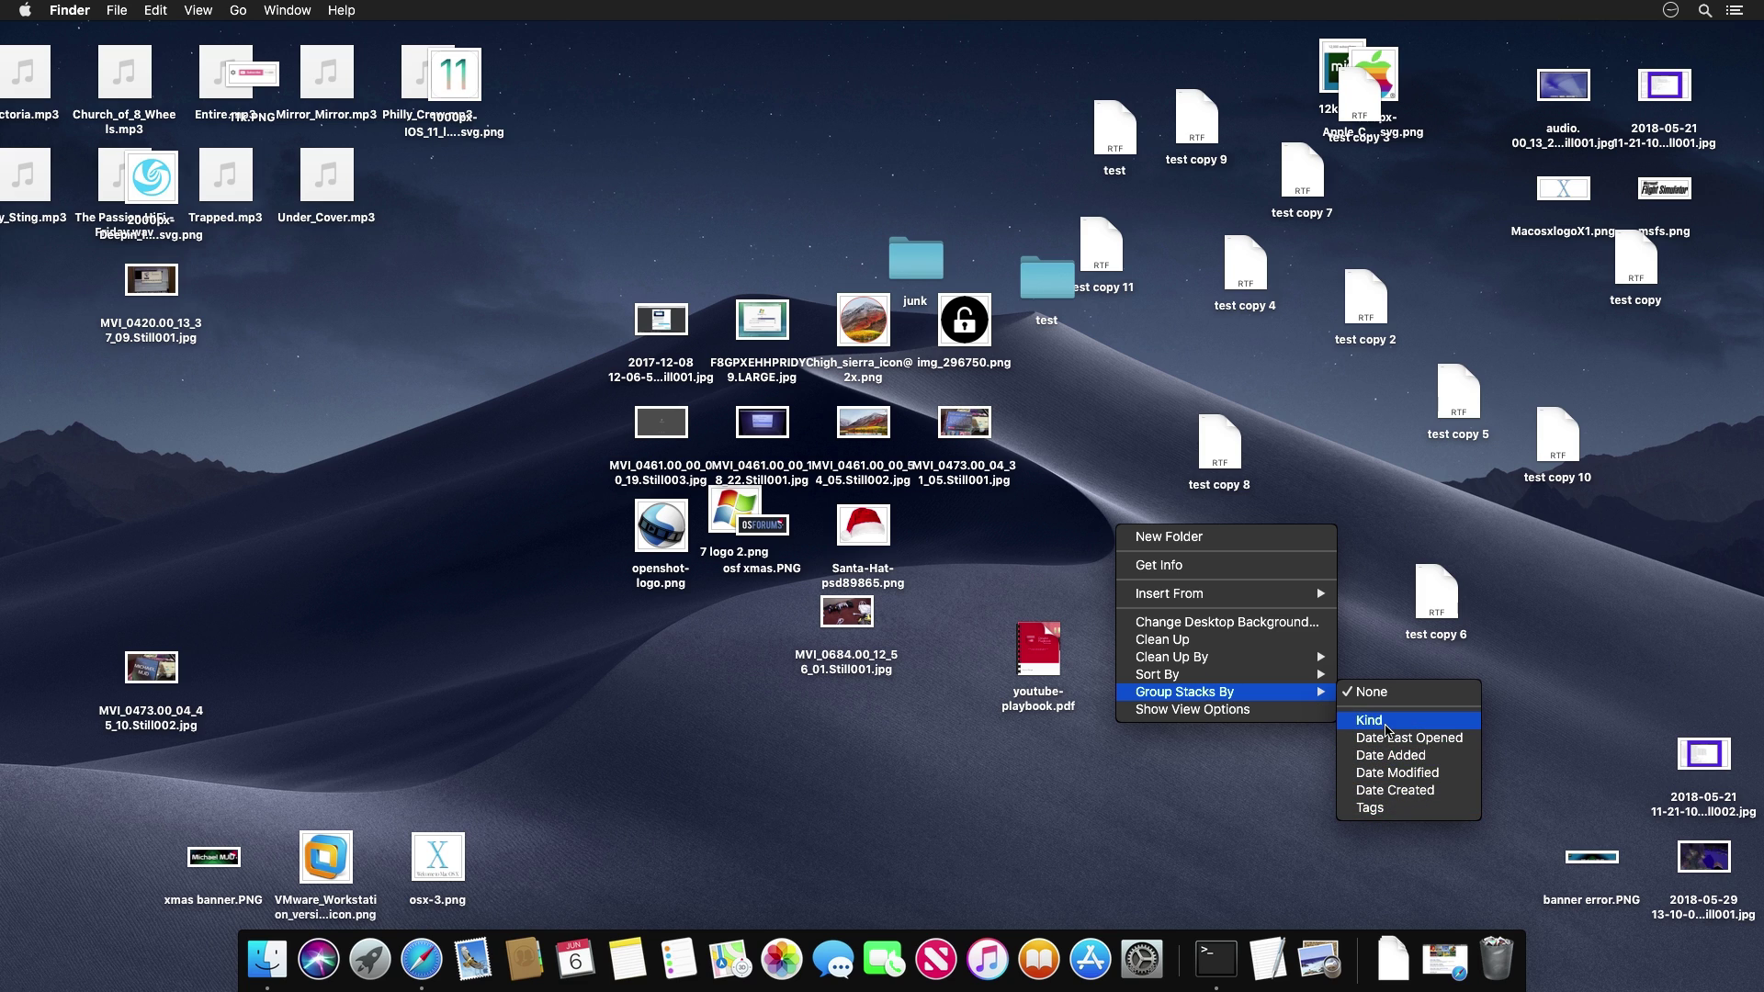
{"action": "left_click", "coordinate": [1387, 722]}
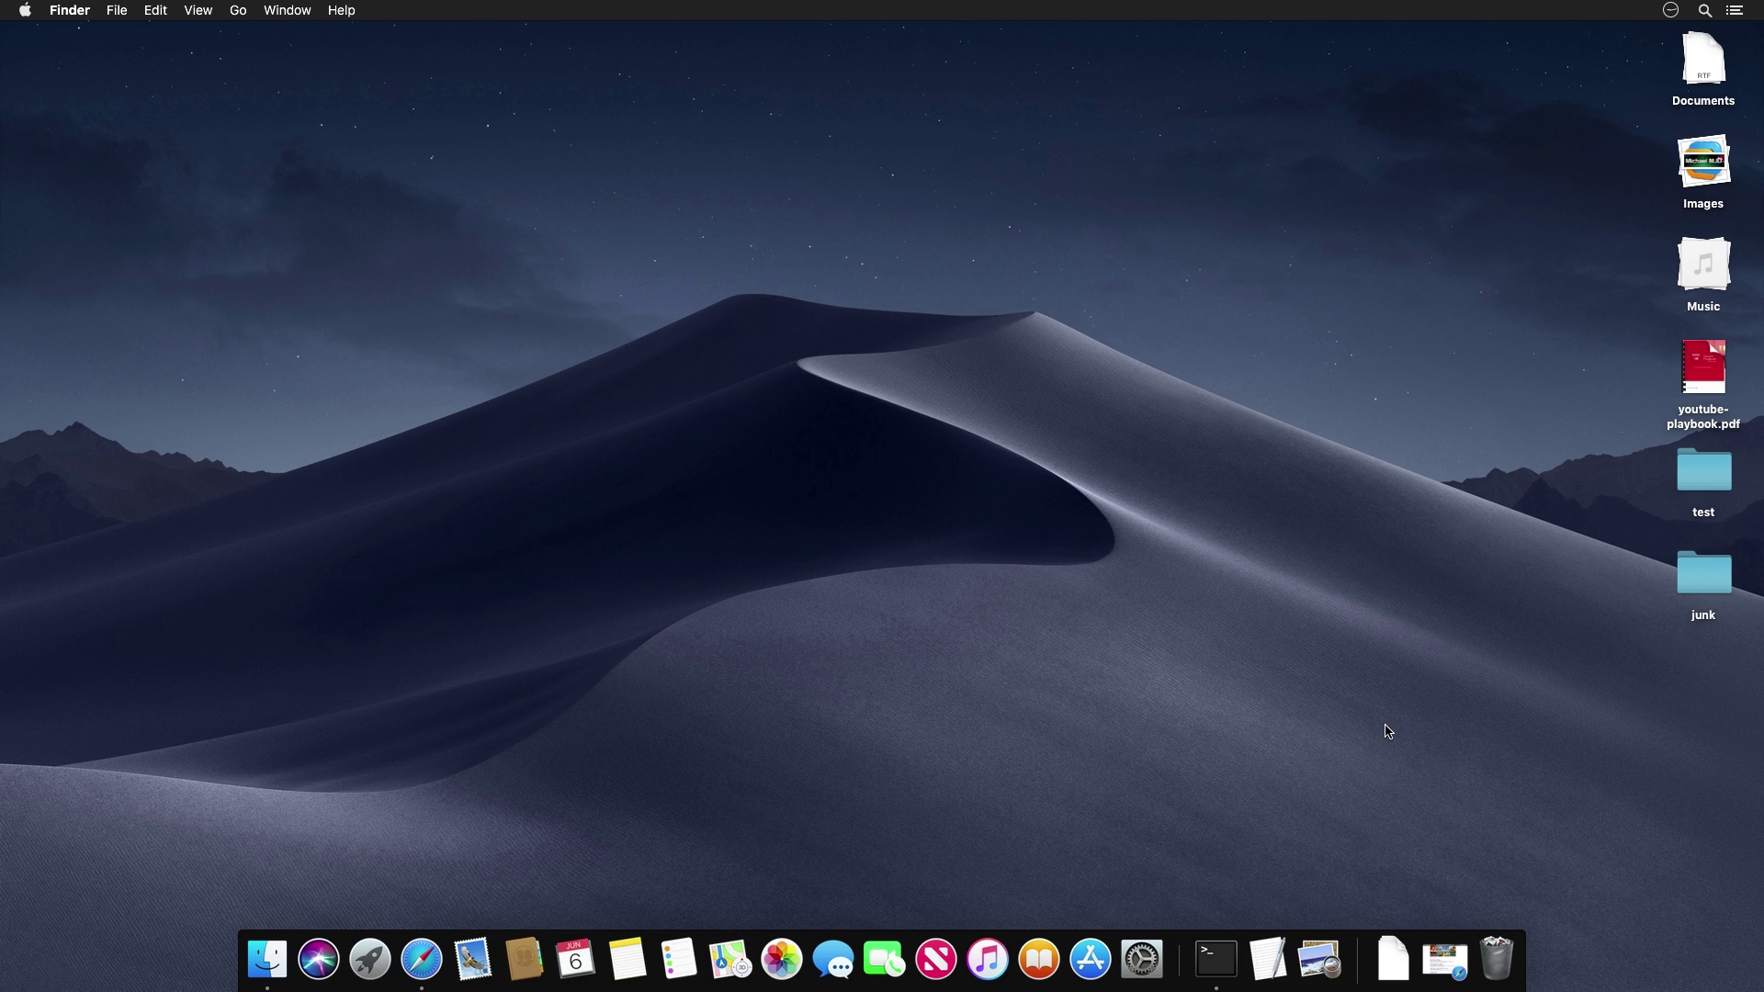
Expand the Documents stack on the desktop to show its individual files
{"action": "left_click_drag", "start_coordinate": [1512, 615], "coordinate": [1759, 27]}
{"action": "left_click", "coordinate": [1593, 204]}
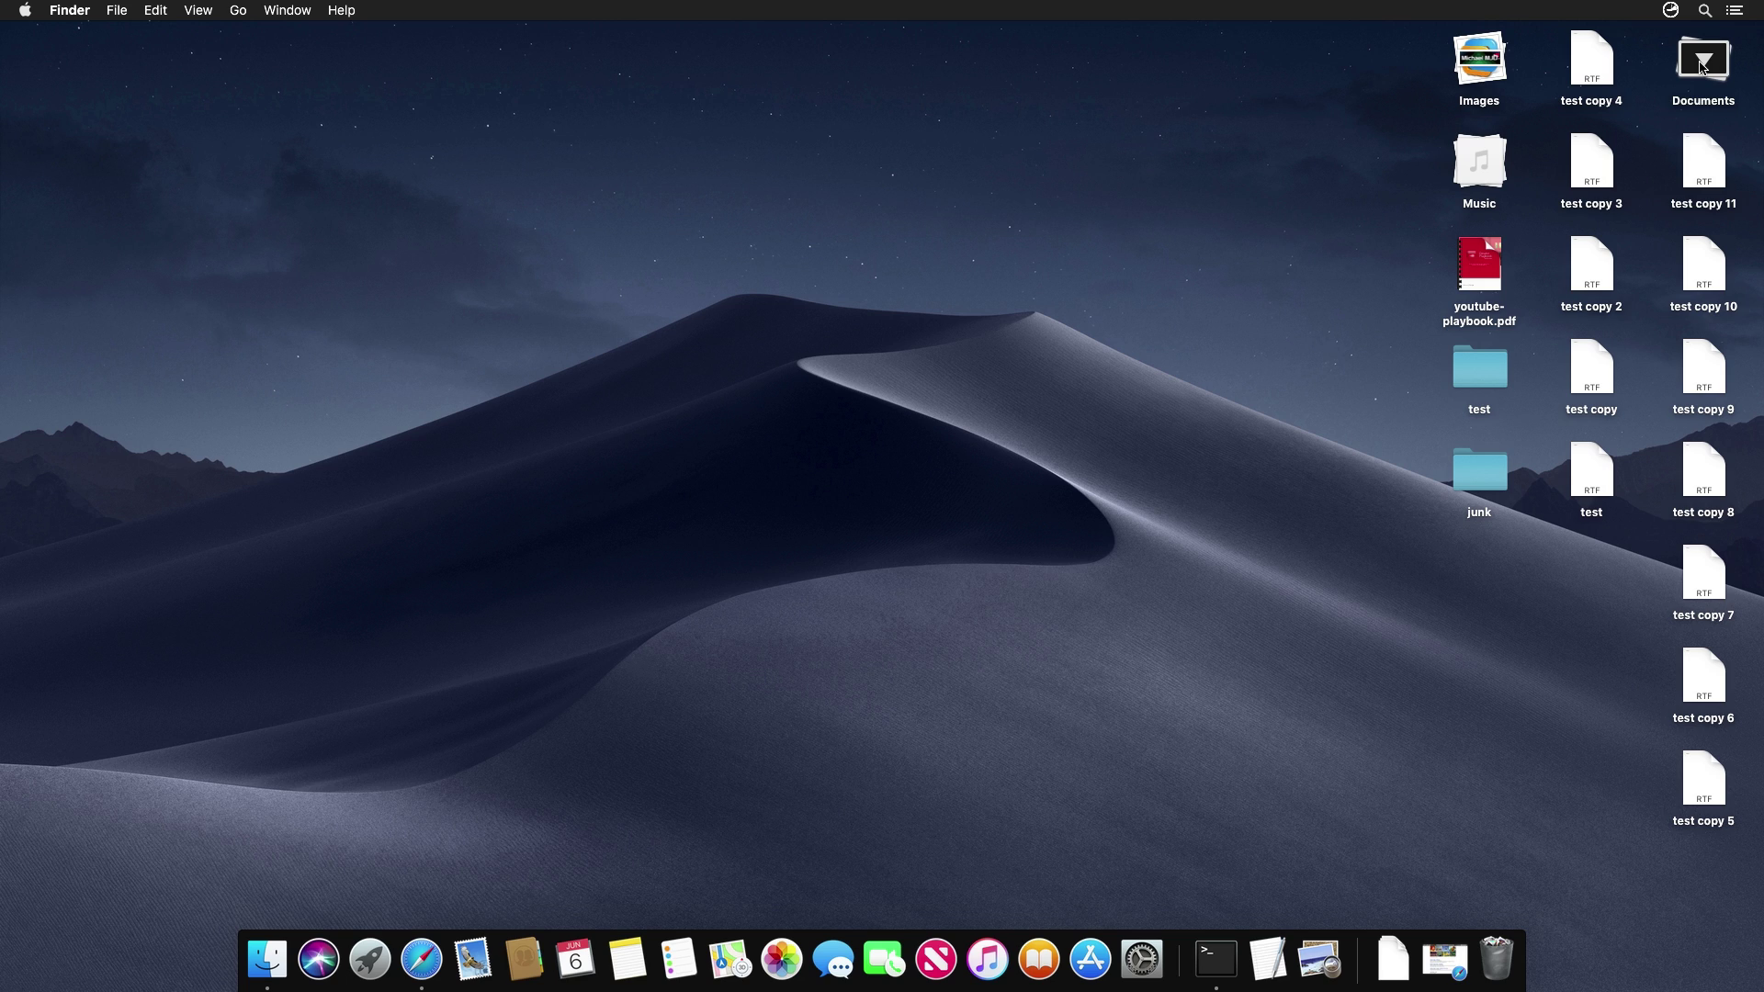
{"action": "left_click", "coordinate": [1390, 958]}
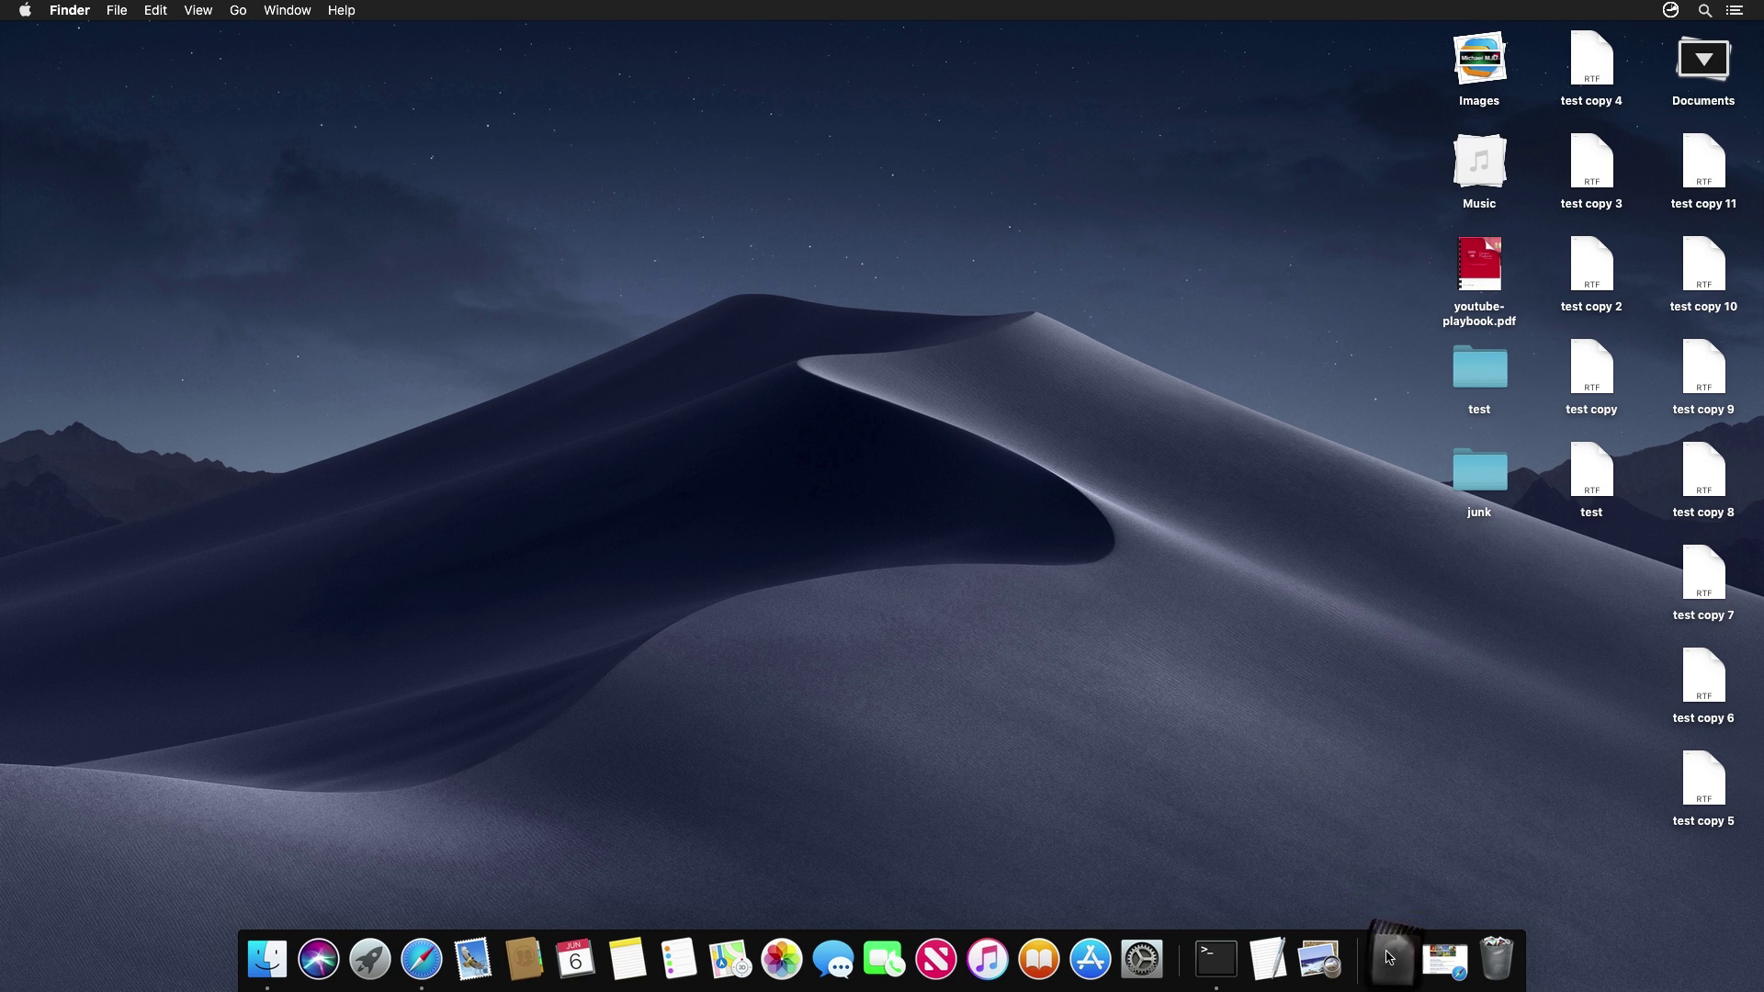
{"action": "left_click", "coordinate": [1026, 629]}
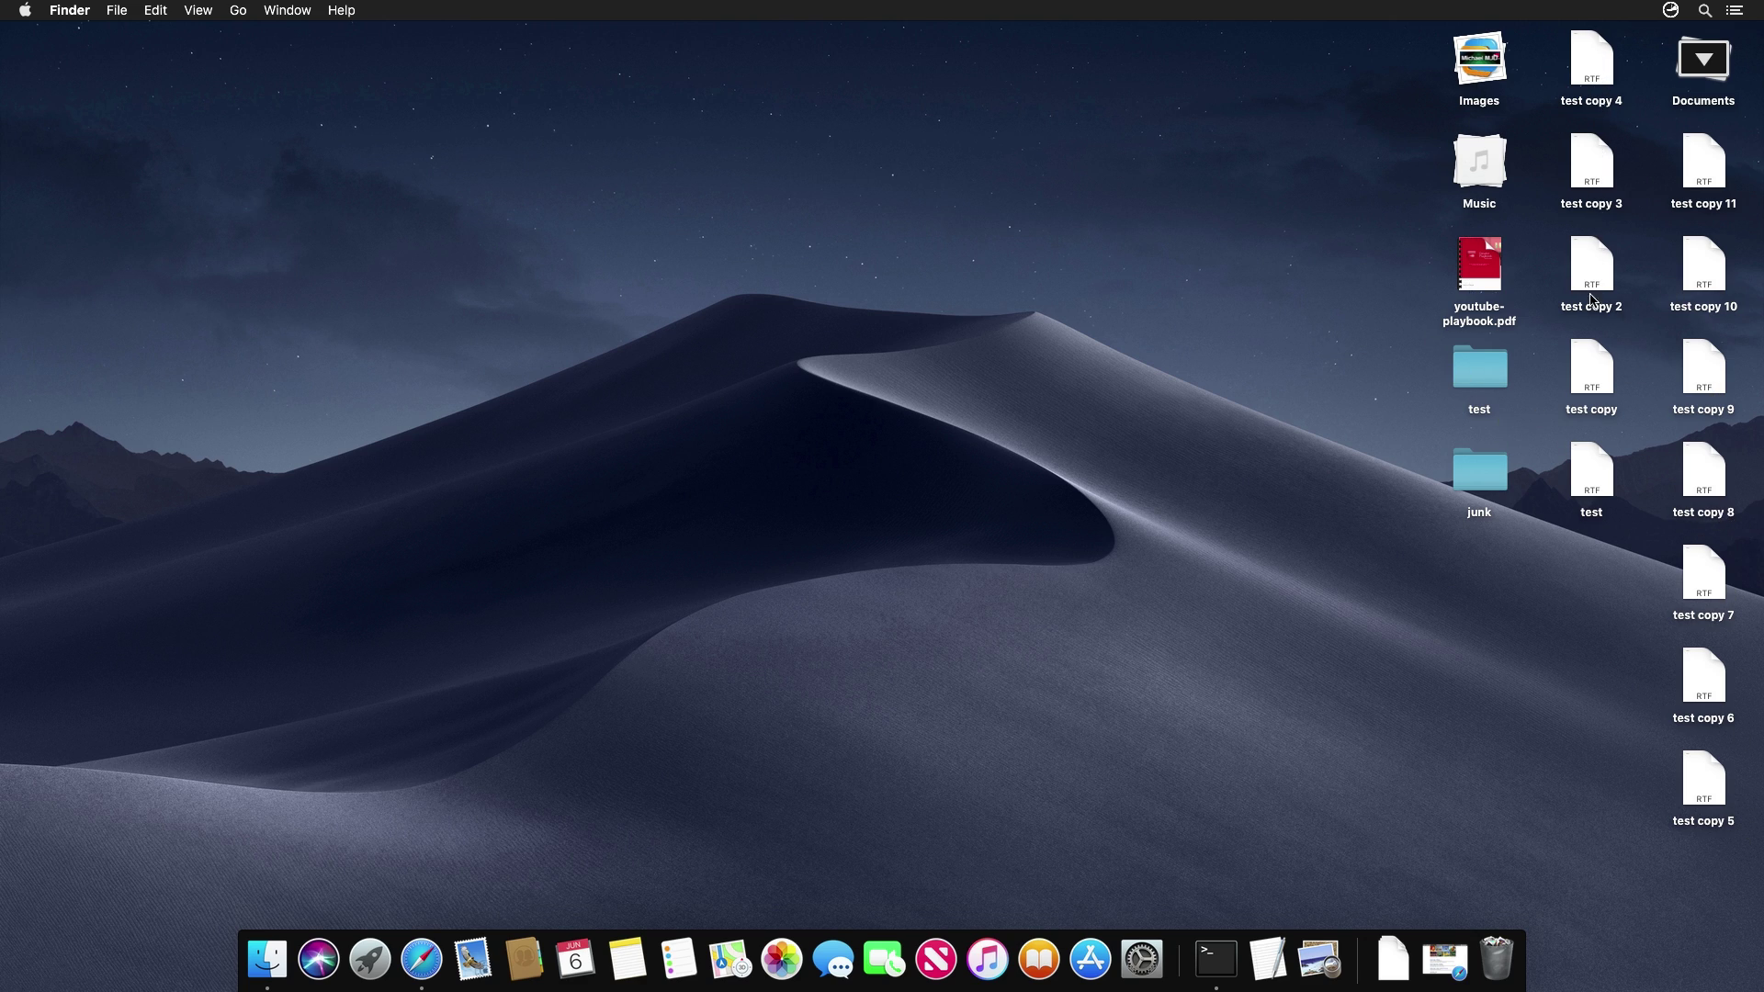
Open the file test copy 2 from the Documents stack in TextEdit and move its window near the screen's centre
{"action": "left_click", "coordinate": [1594, 382]}
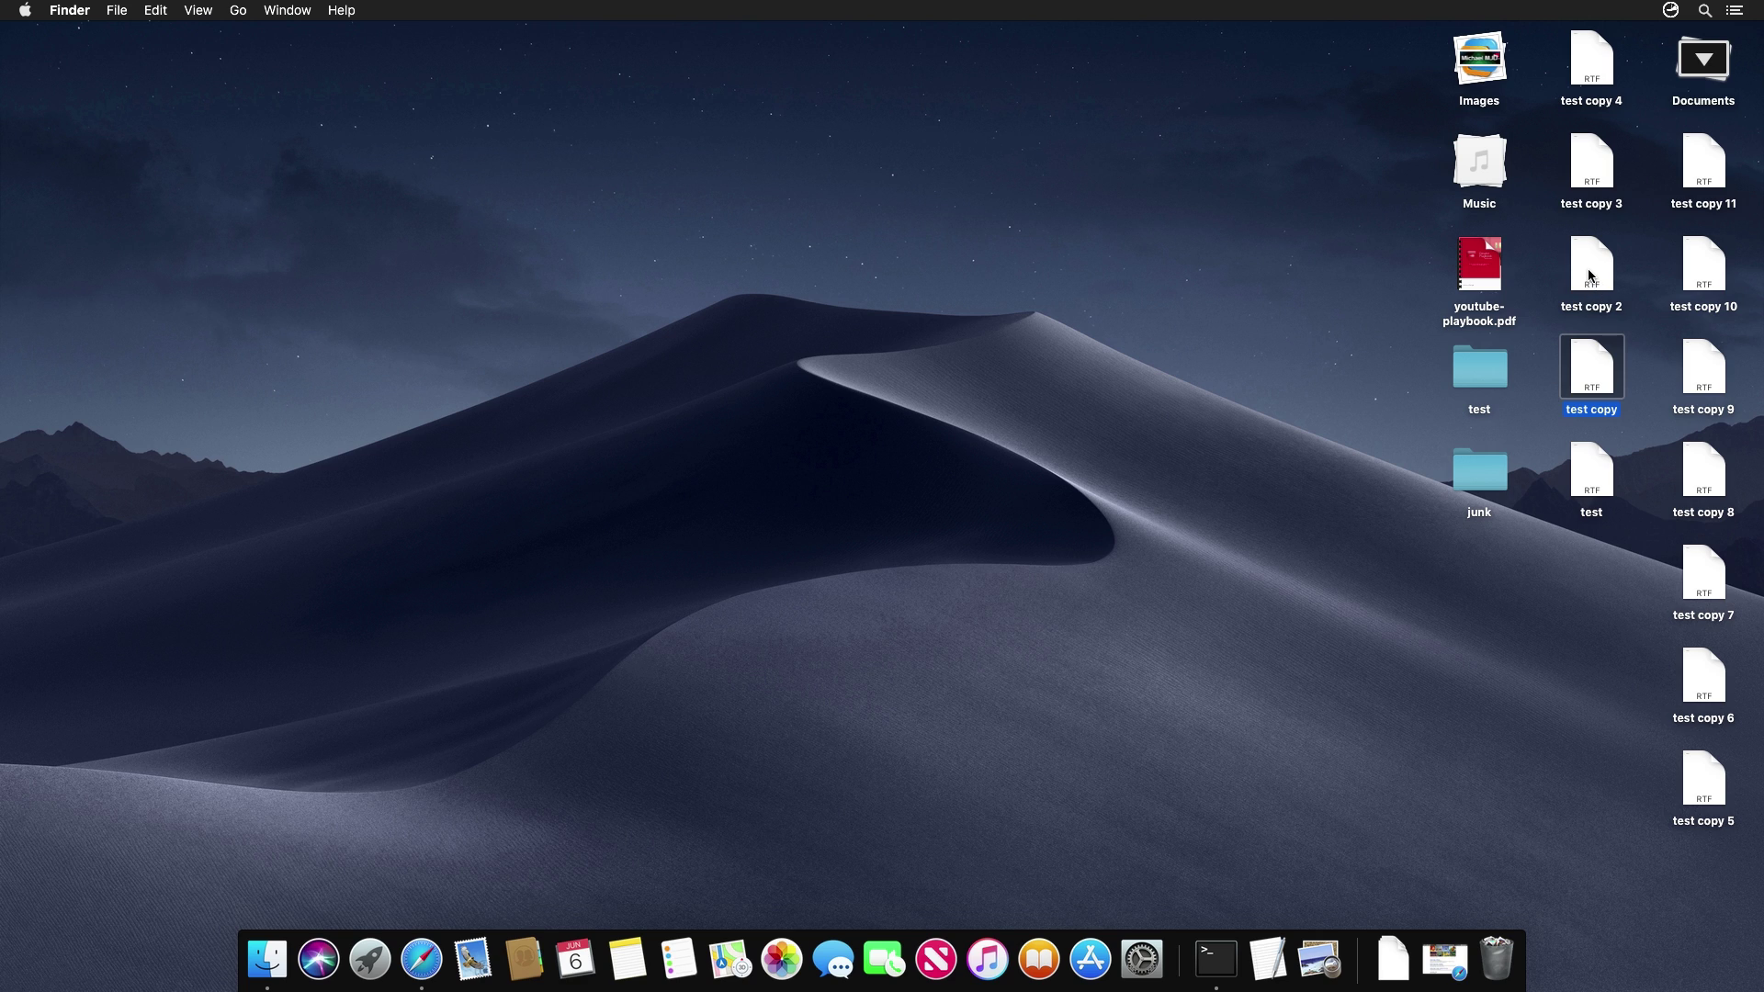
{"action": "left_click", "coordinate": [1590, 272]}
{"action": "double_click", "coordinate": [1590, 273]}
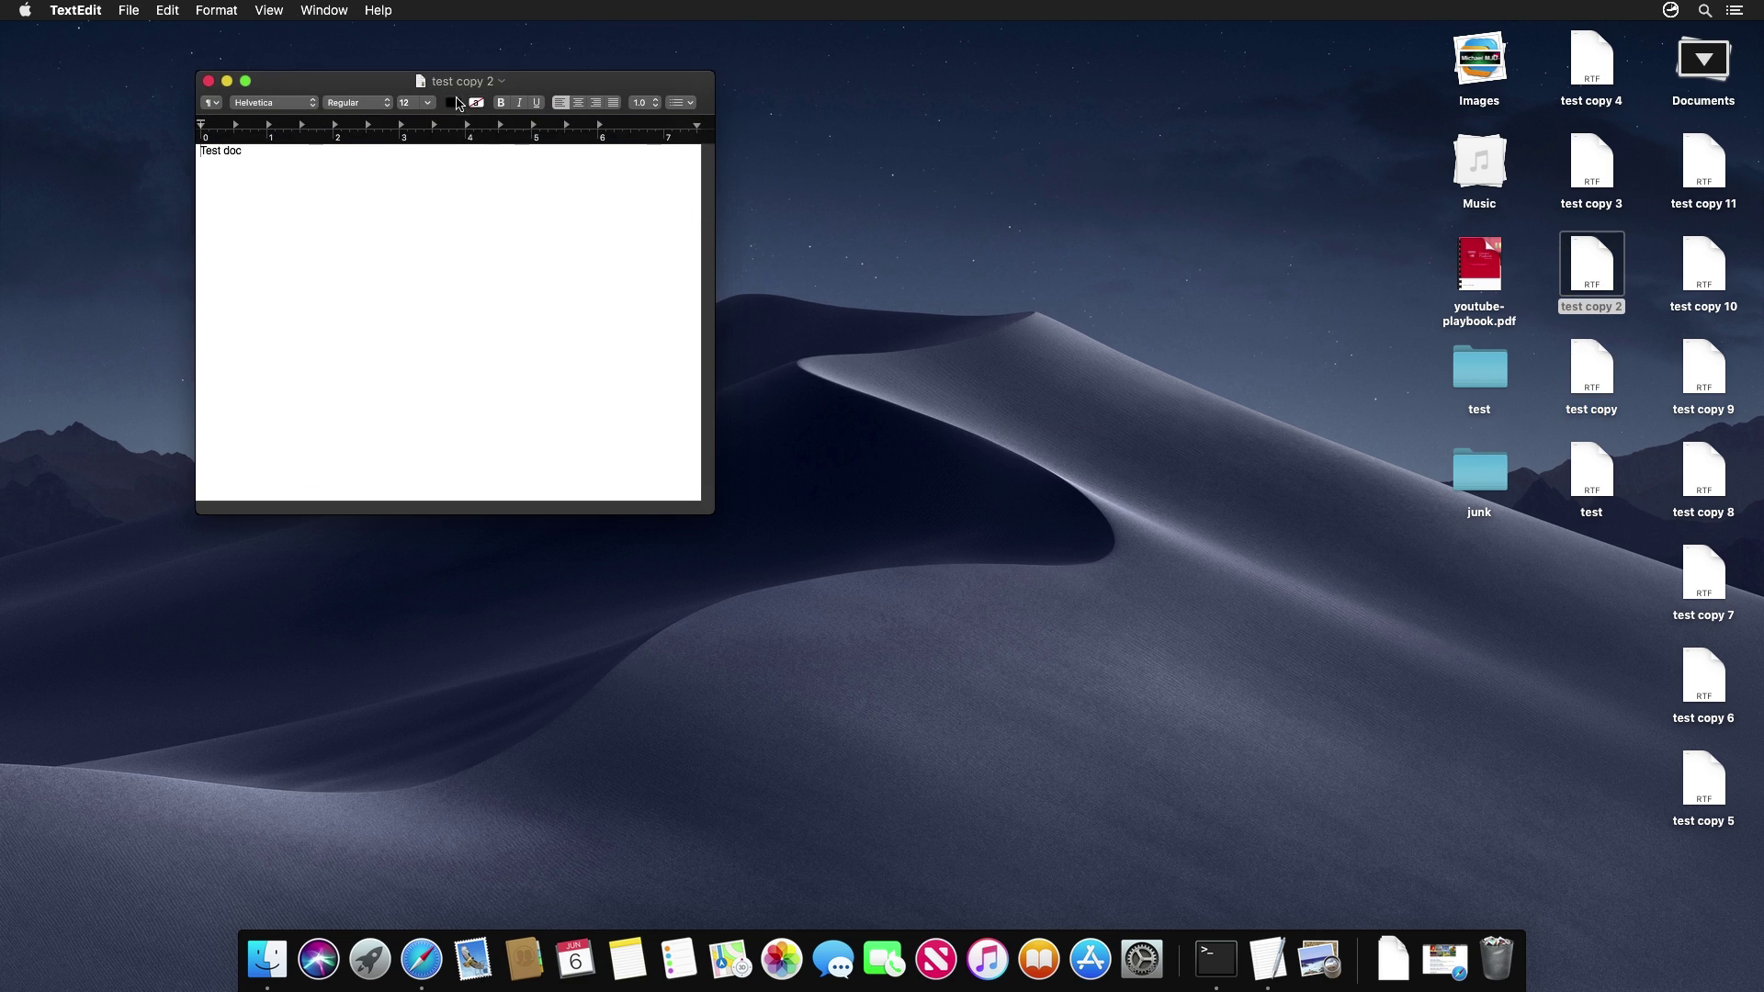
{"action": "left_click_drag", "start_coordinate": [385, 91], "coordinate": [1009, 239]}
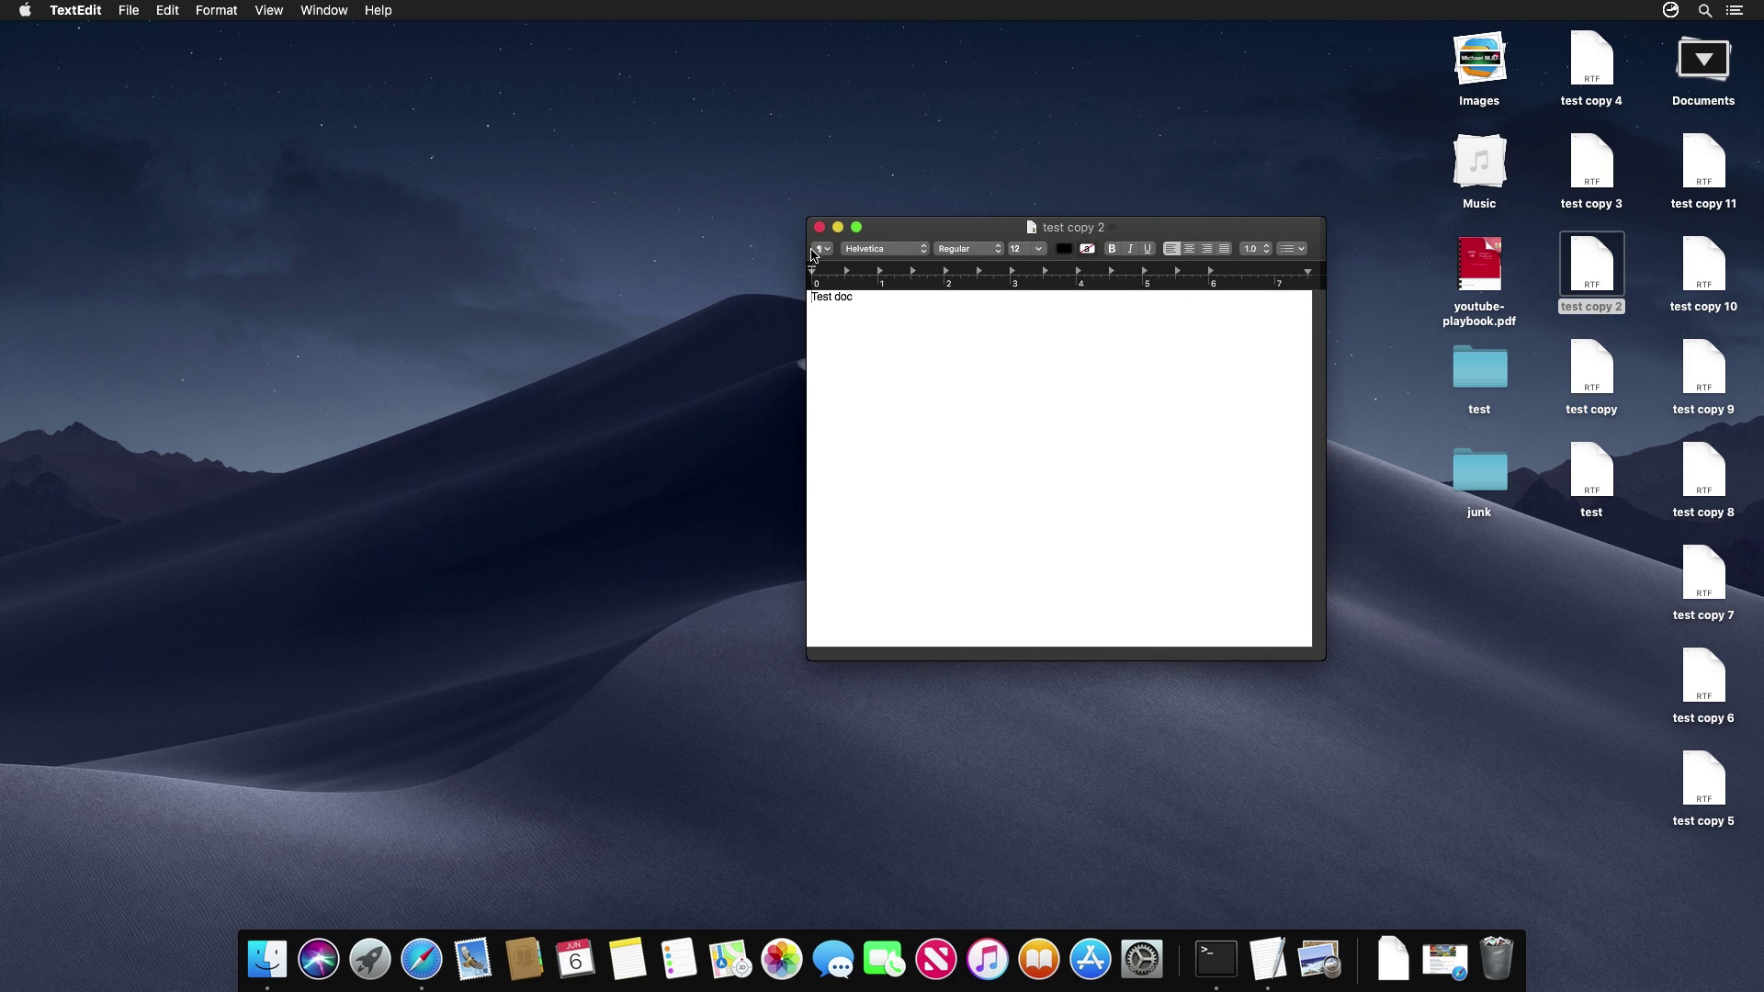
Quit TextEdit and collapse the expanded Documents stack on the desktop
{"action": "left_click", "coordinate": [92, 10]}
{"action": "left_click", "coordinate": [114, 187]}
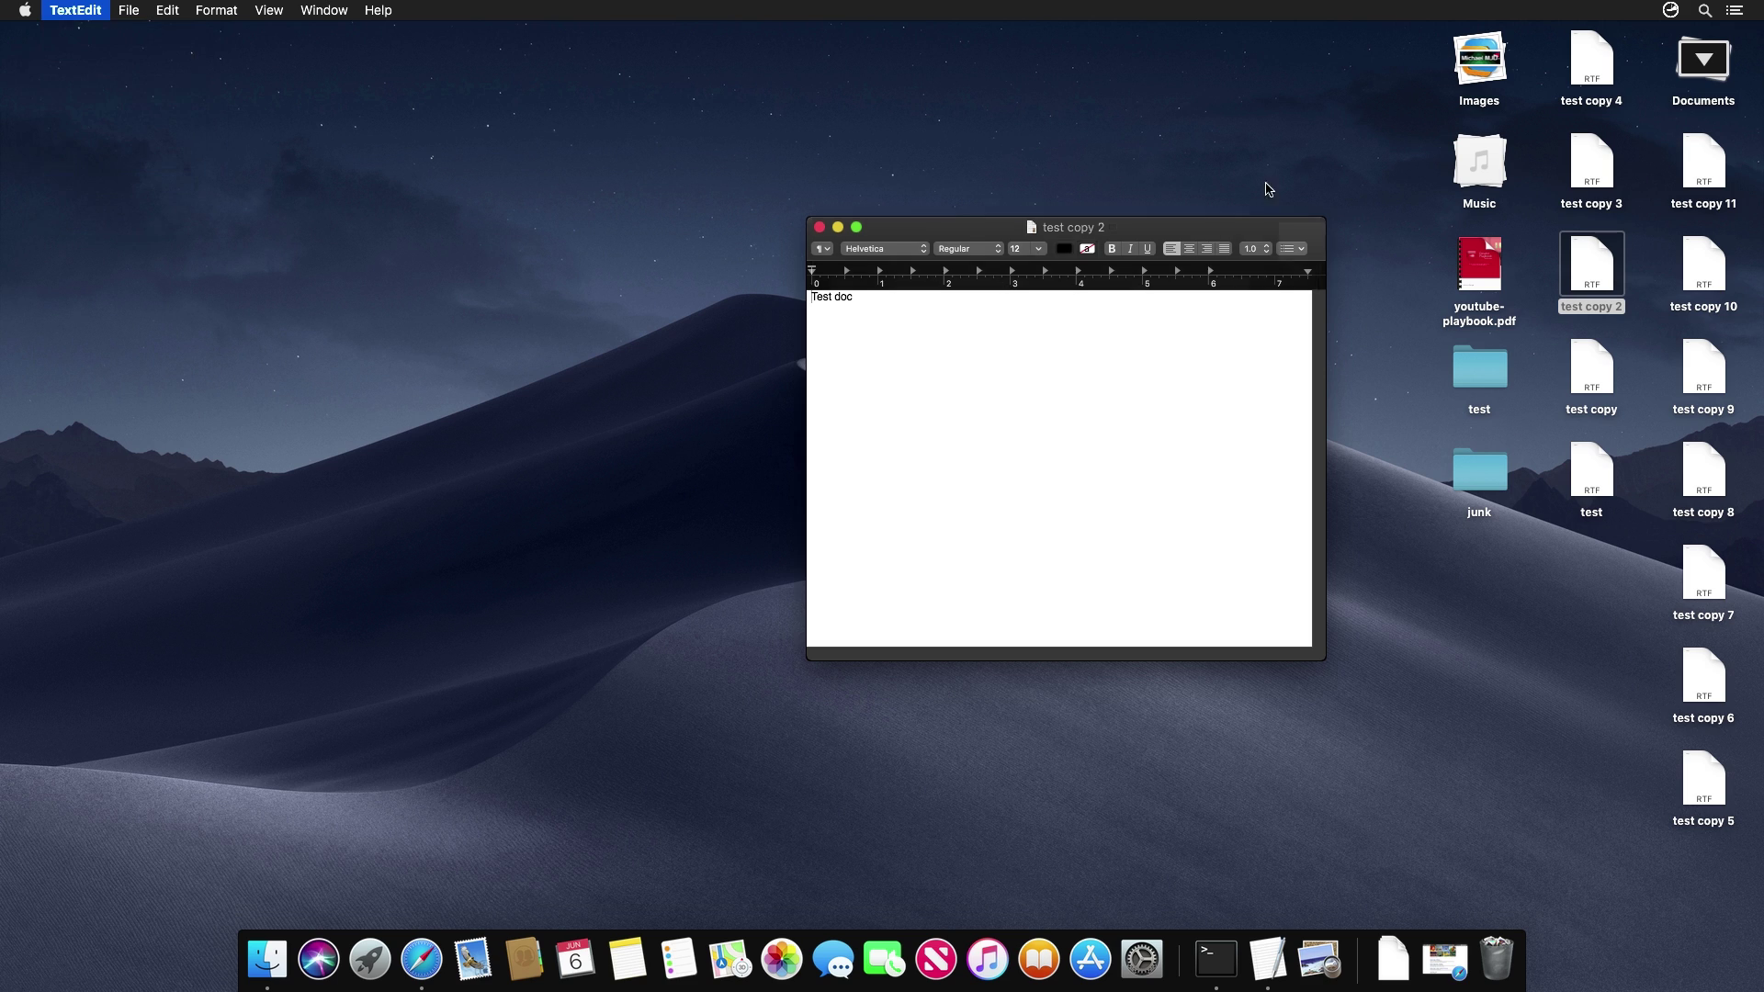
{"action": "left_click", "coordinate": [1706, 61]}
Expand the Images stack to view its individual files, and collapse it again
{"action": "left_click", "coordinate": [1718, 160]}
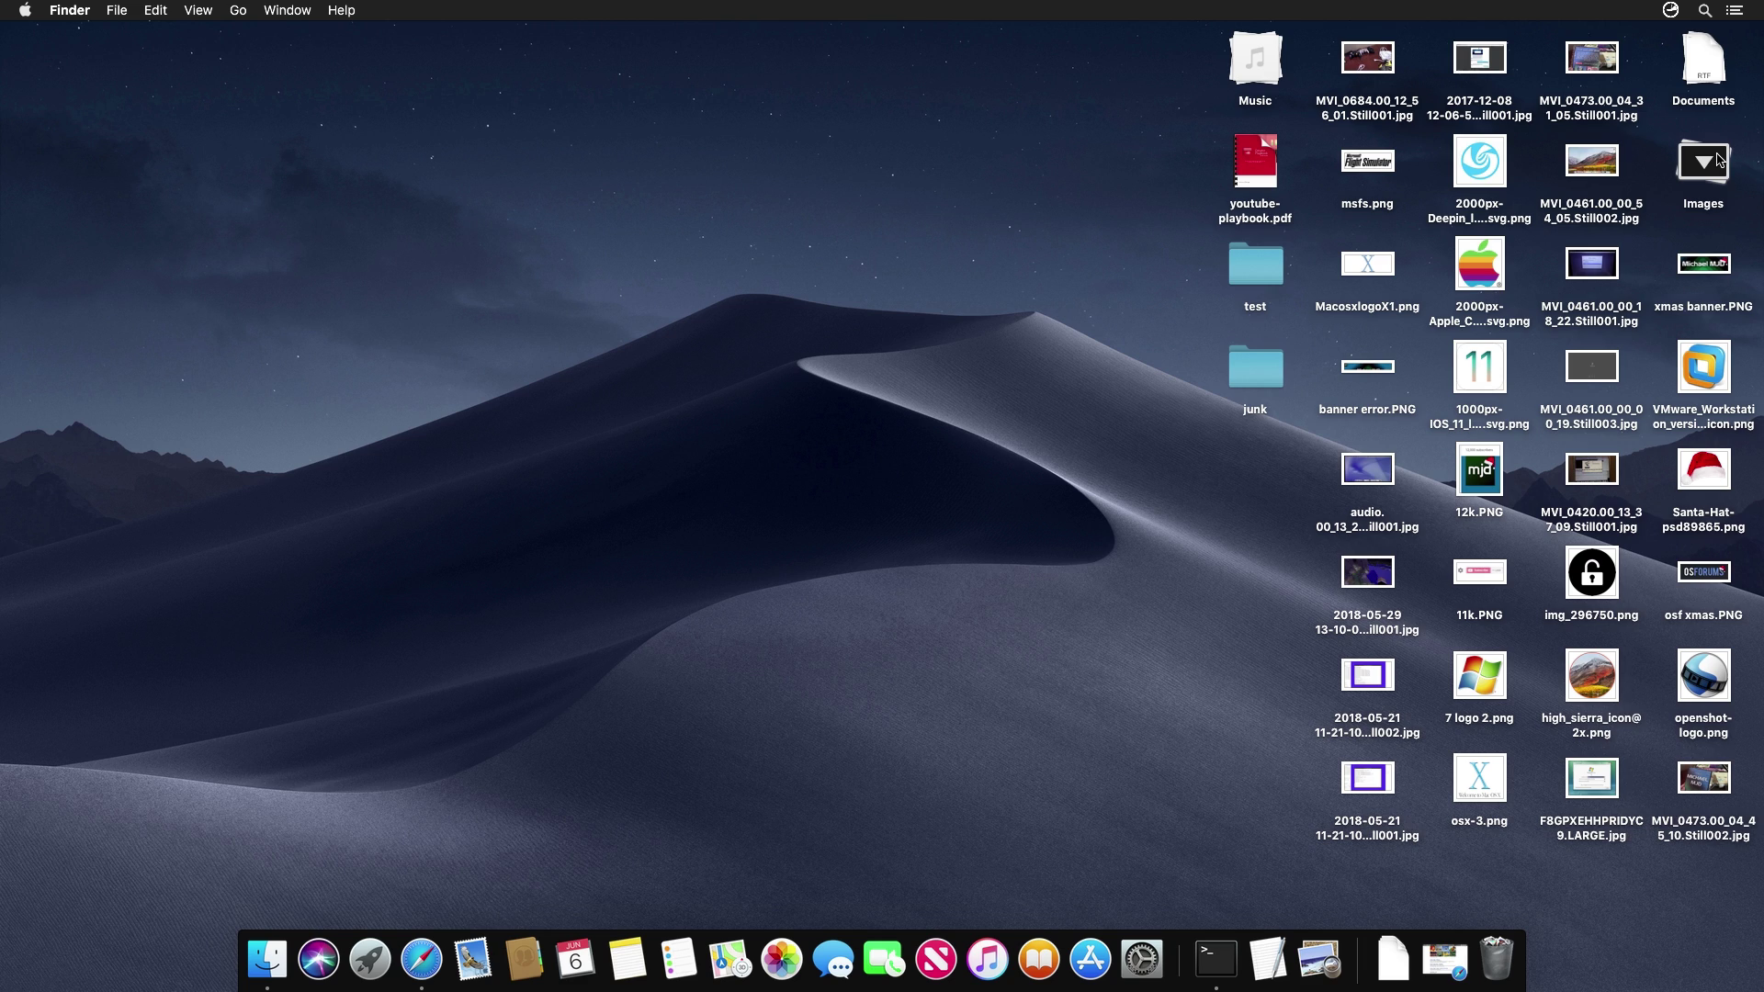
{"action": "left_click", "coordinate": [1719, 159]}
Group the desktop stacks by Date Created
{"action": "right_click", "coordinate": [960, 299]}
{"action": "mouse_move", "coordinate": [1050, 434]}
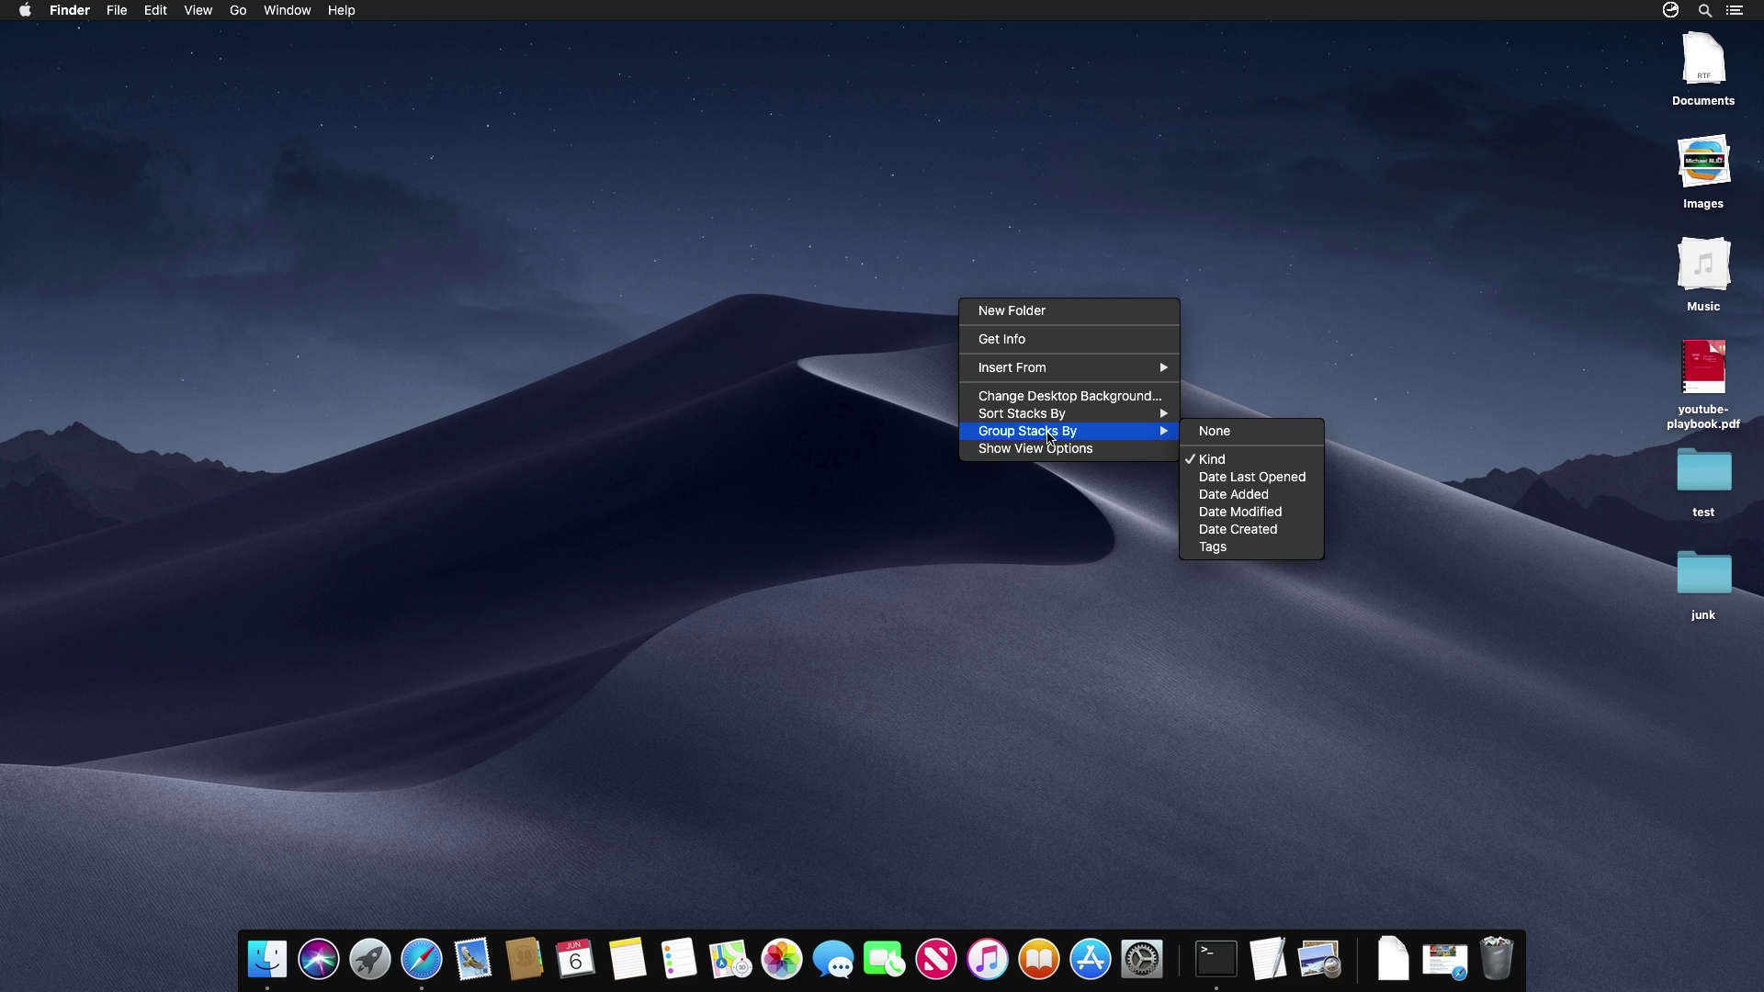
{"action": "left_click", "coordinate": [1208, 530]}
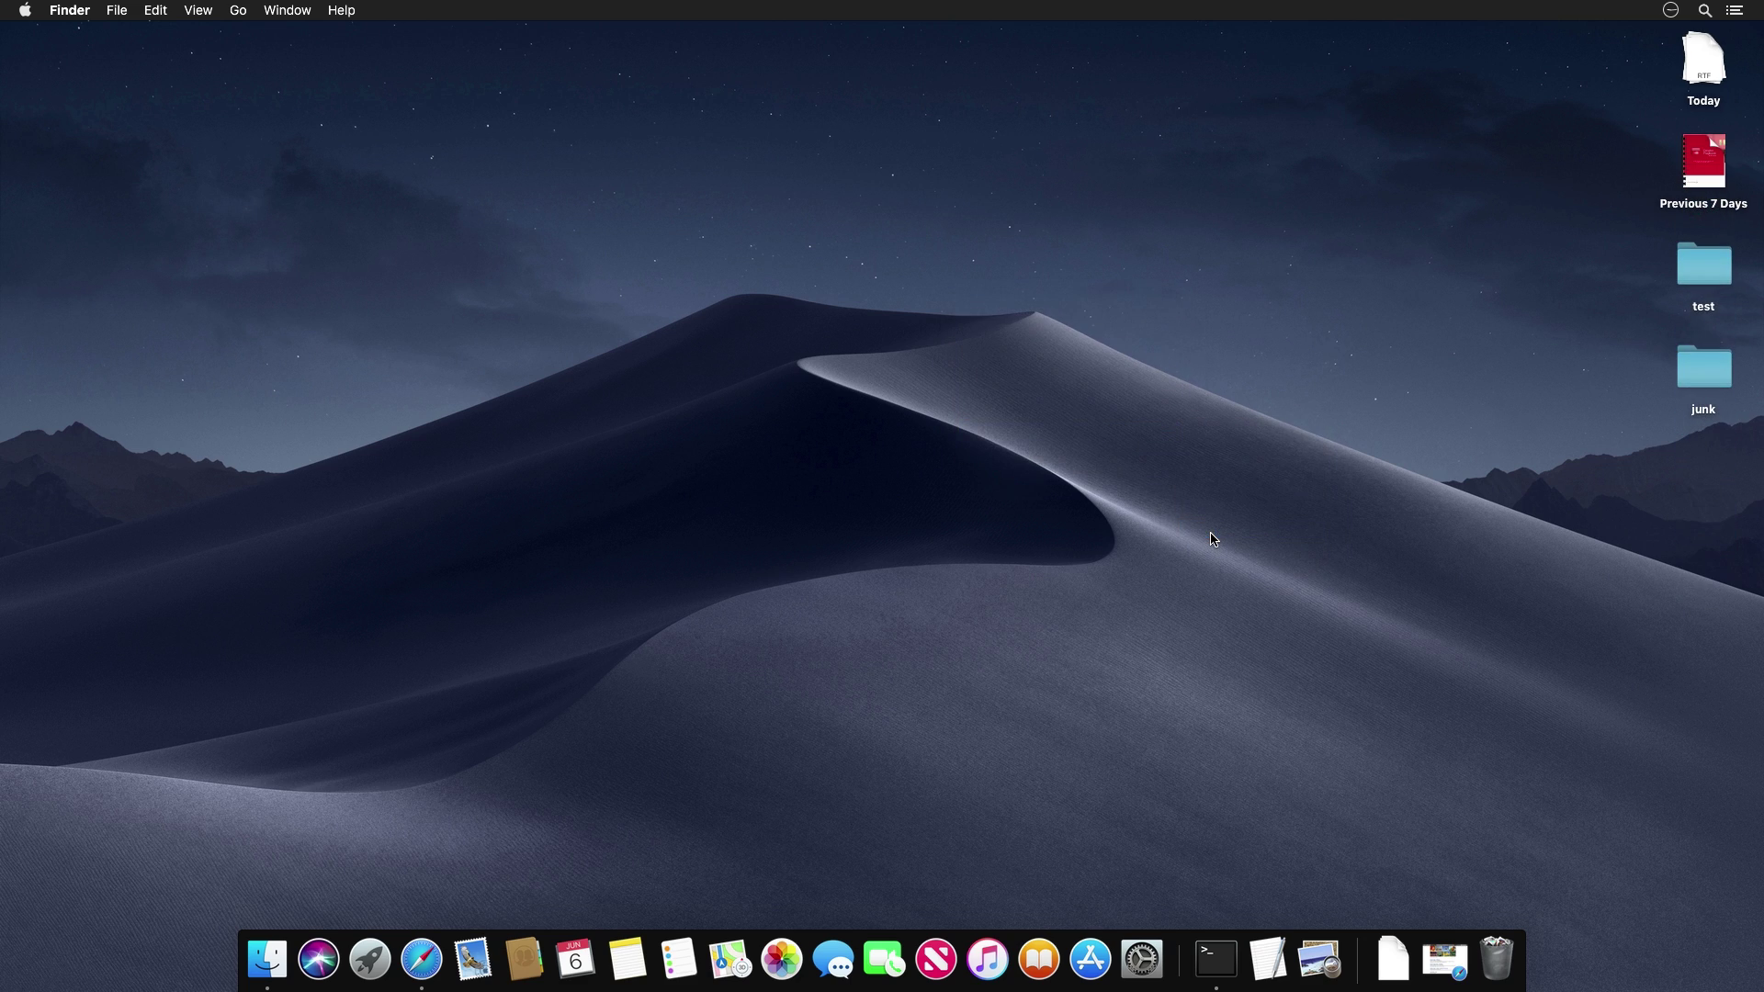
Expand and collapse the Today and Previous 7 Days stacks to view the files in each
{"action": "left_click", "coordinate": [1703, 71]}
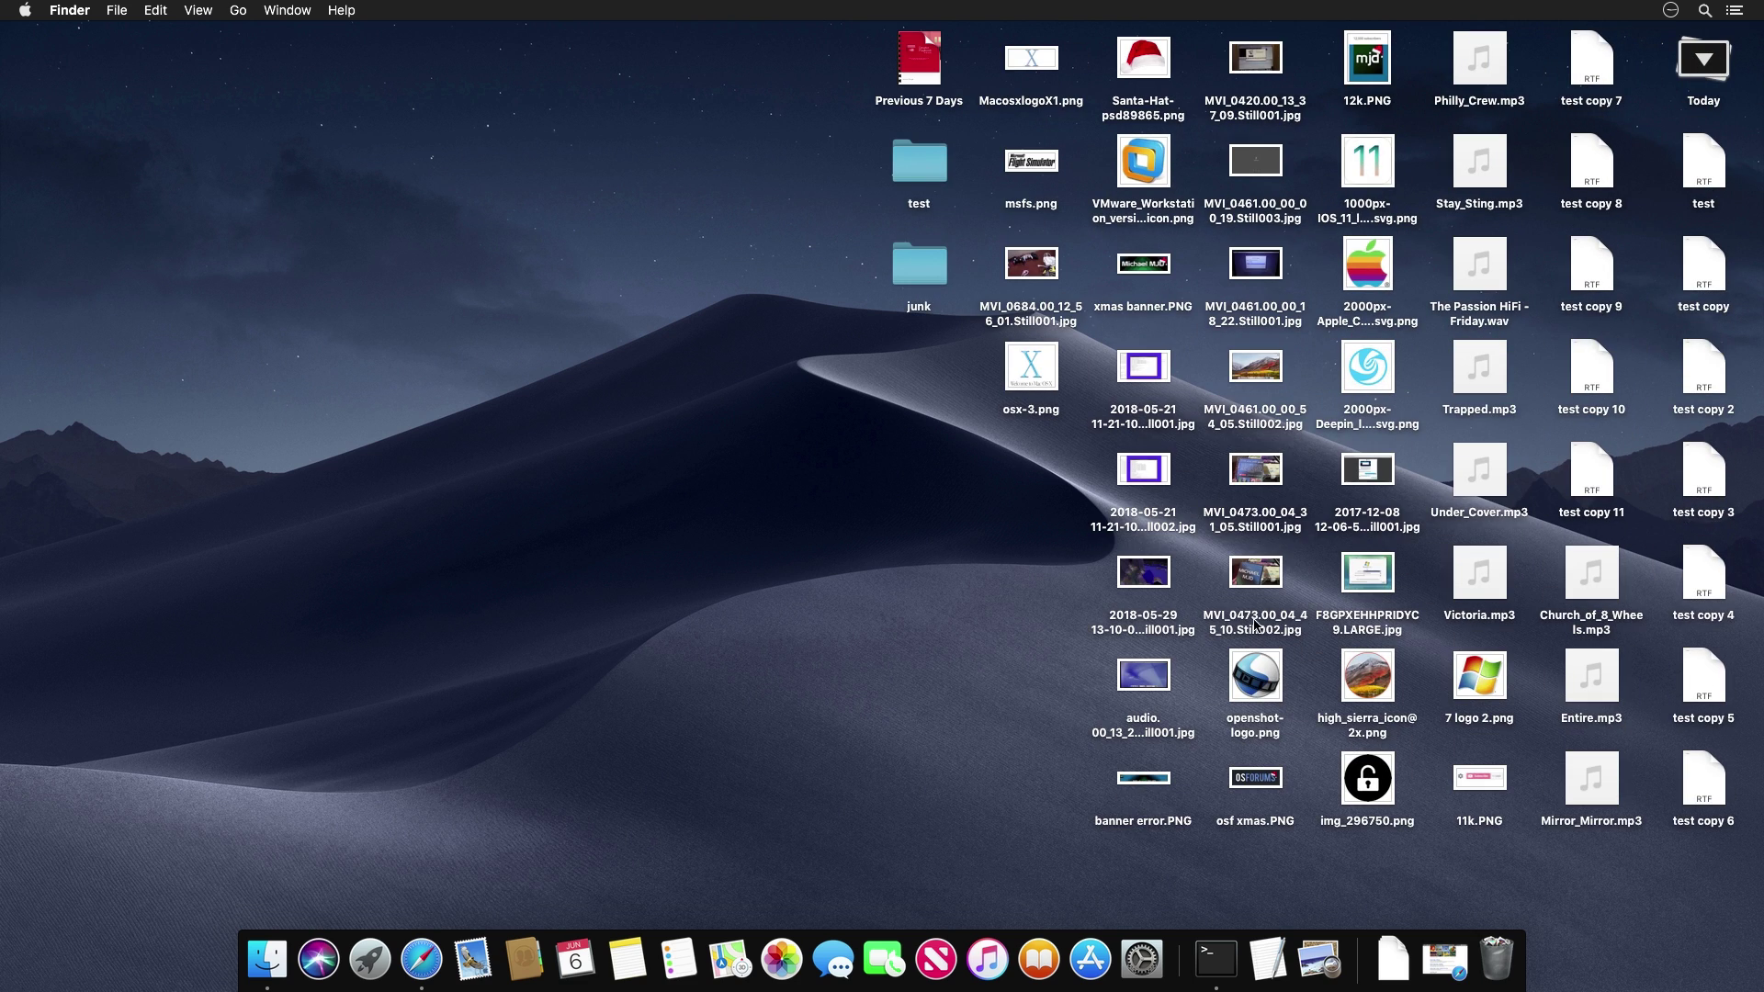
{"action": "left_click", "coordinate": [1702, 61]}
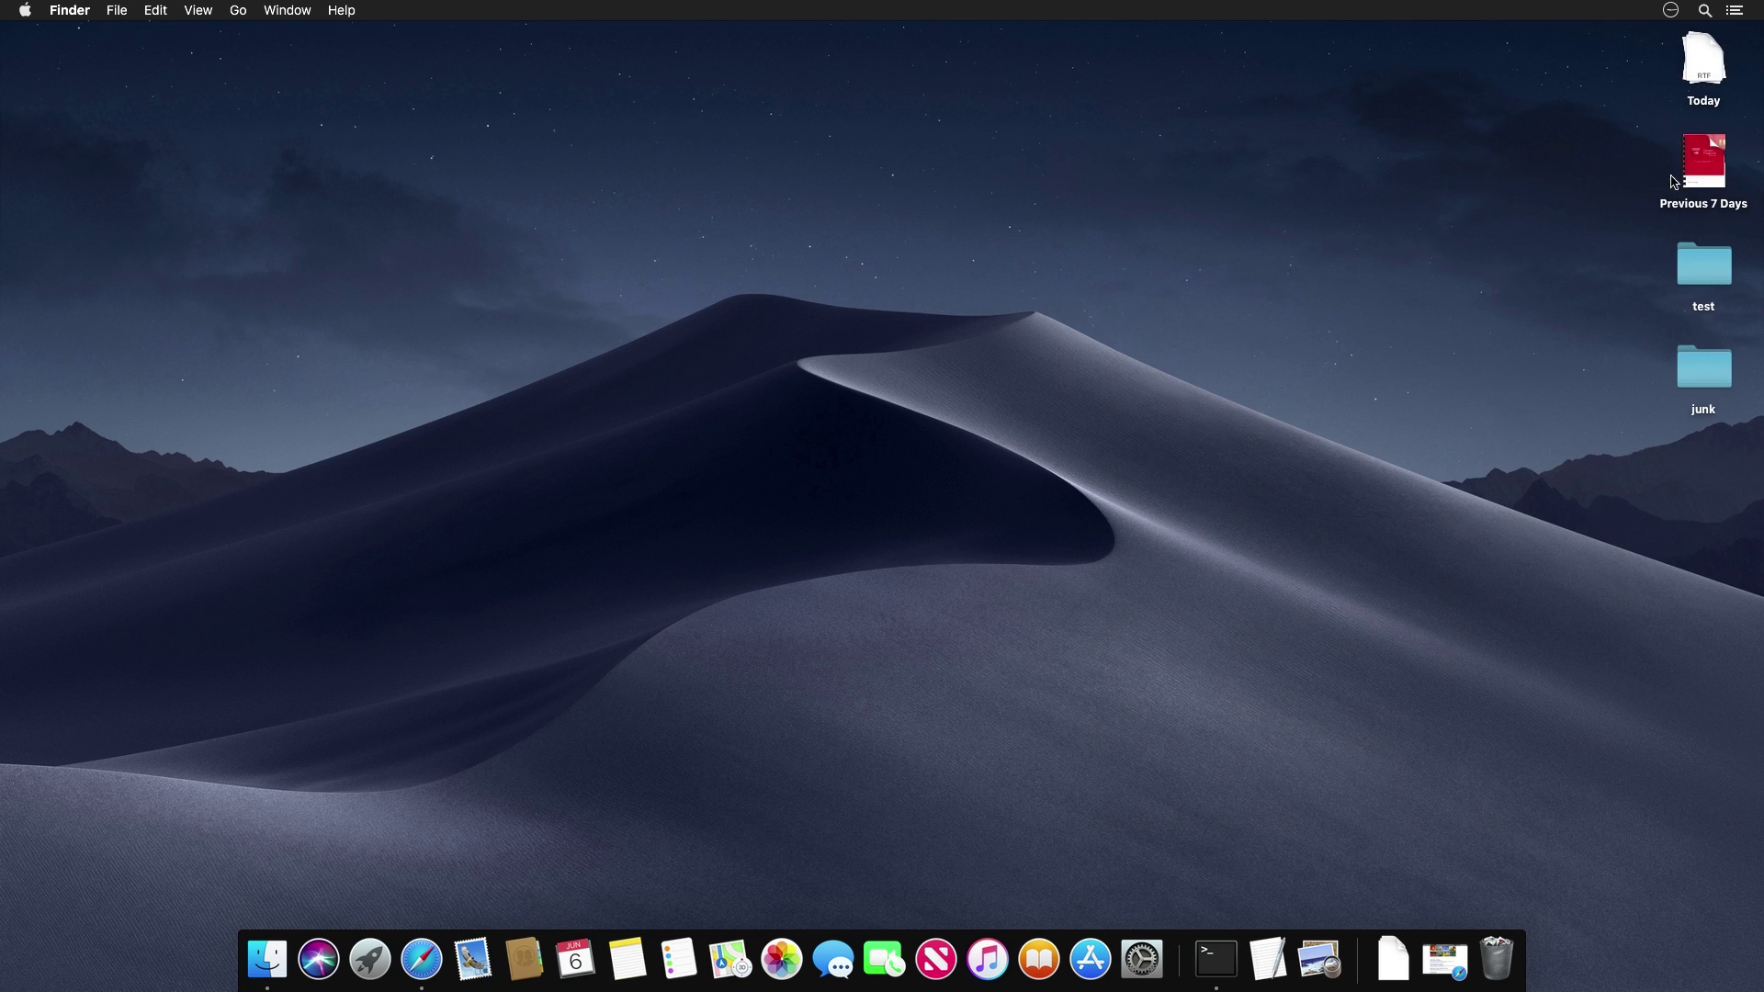
{"action": "left_click", "coordinate": [1702, 176]}
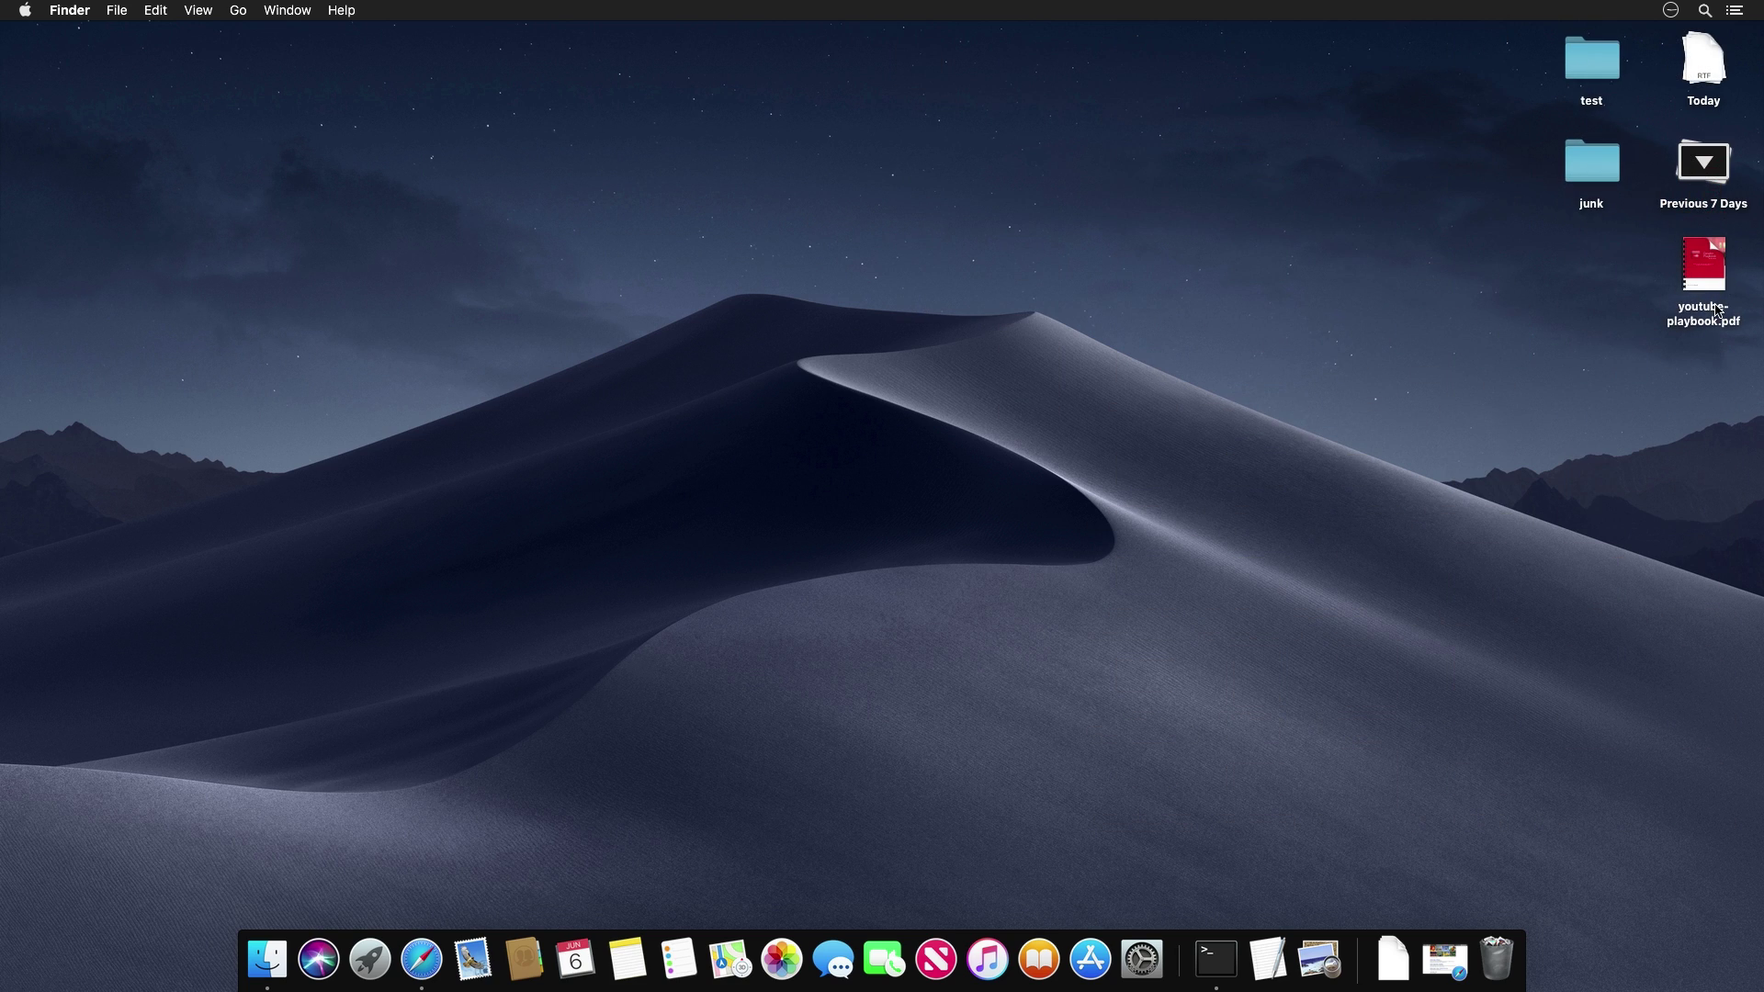
{"action": "left_click", "coordinate": [1697, 170]}
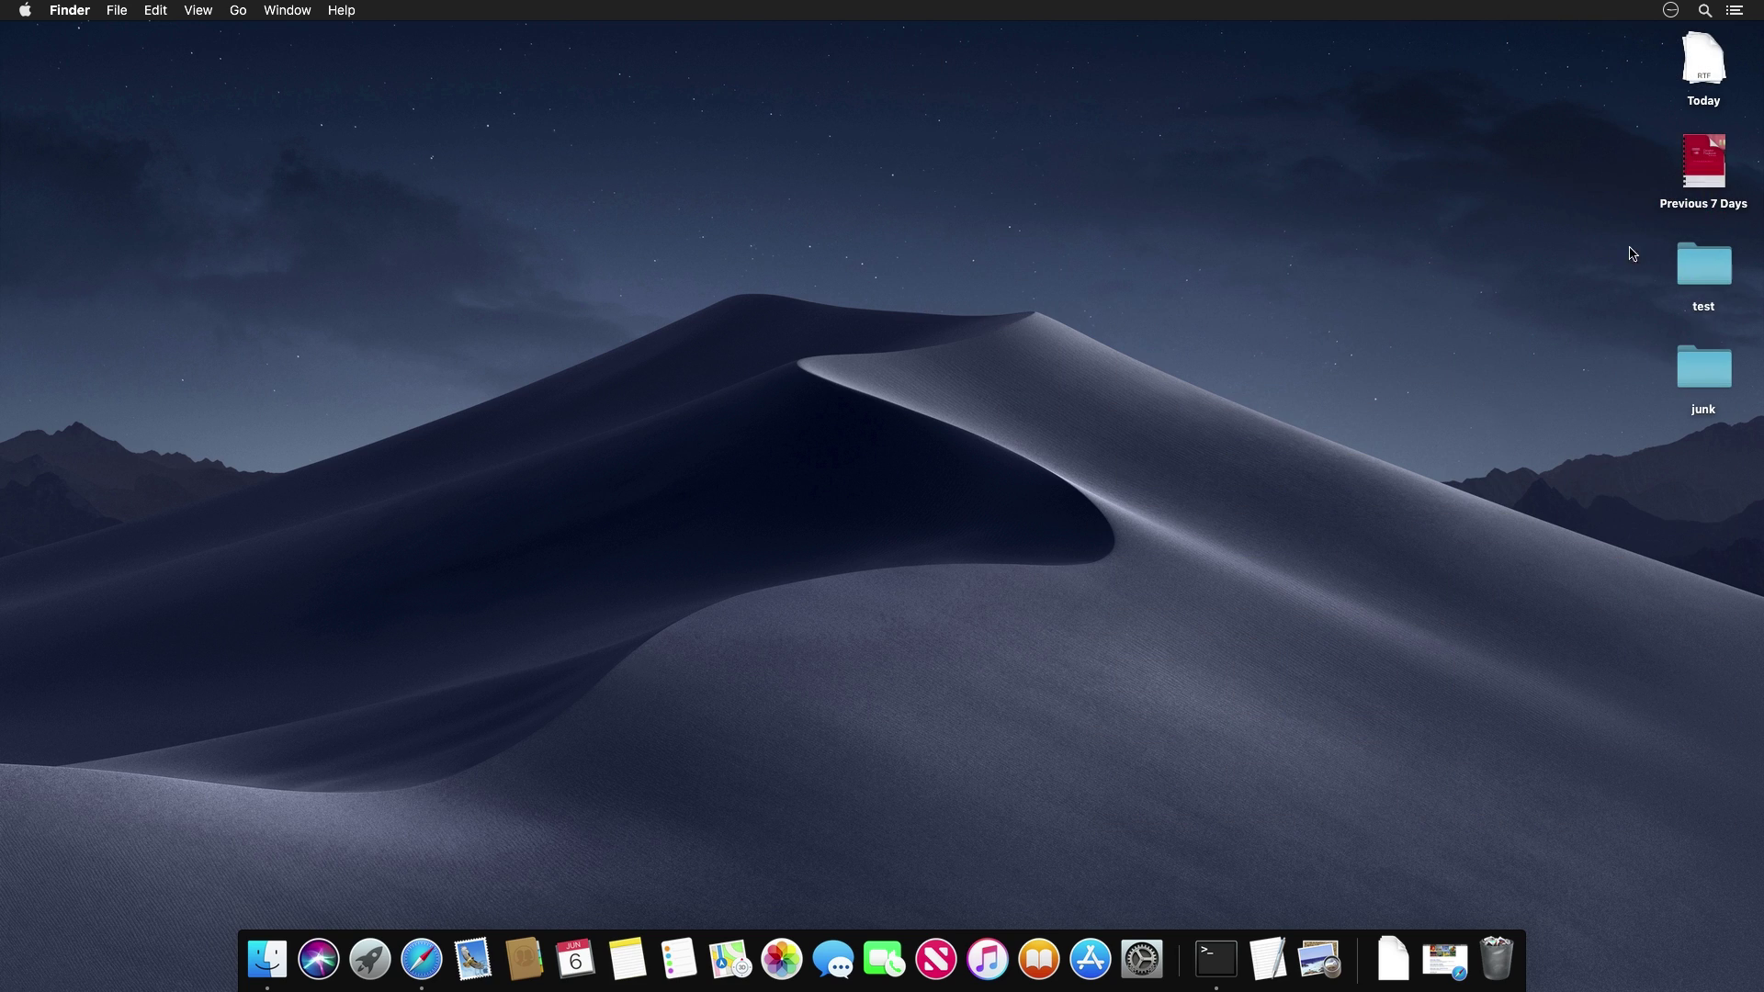
Group the desktop stacks by Tags and briefly expand the No Tags stack to view its files
{"action": "right_click", "coordinate": [1369, 257]}
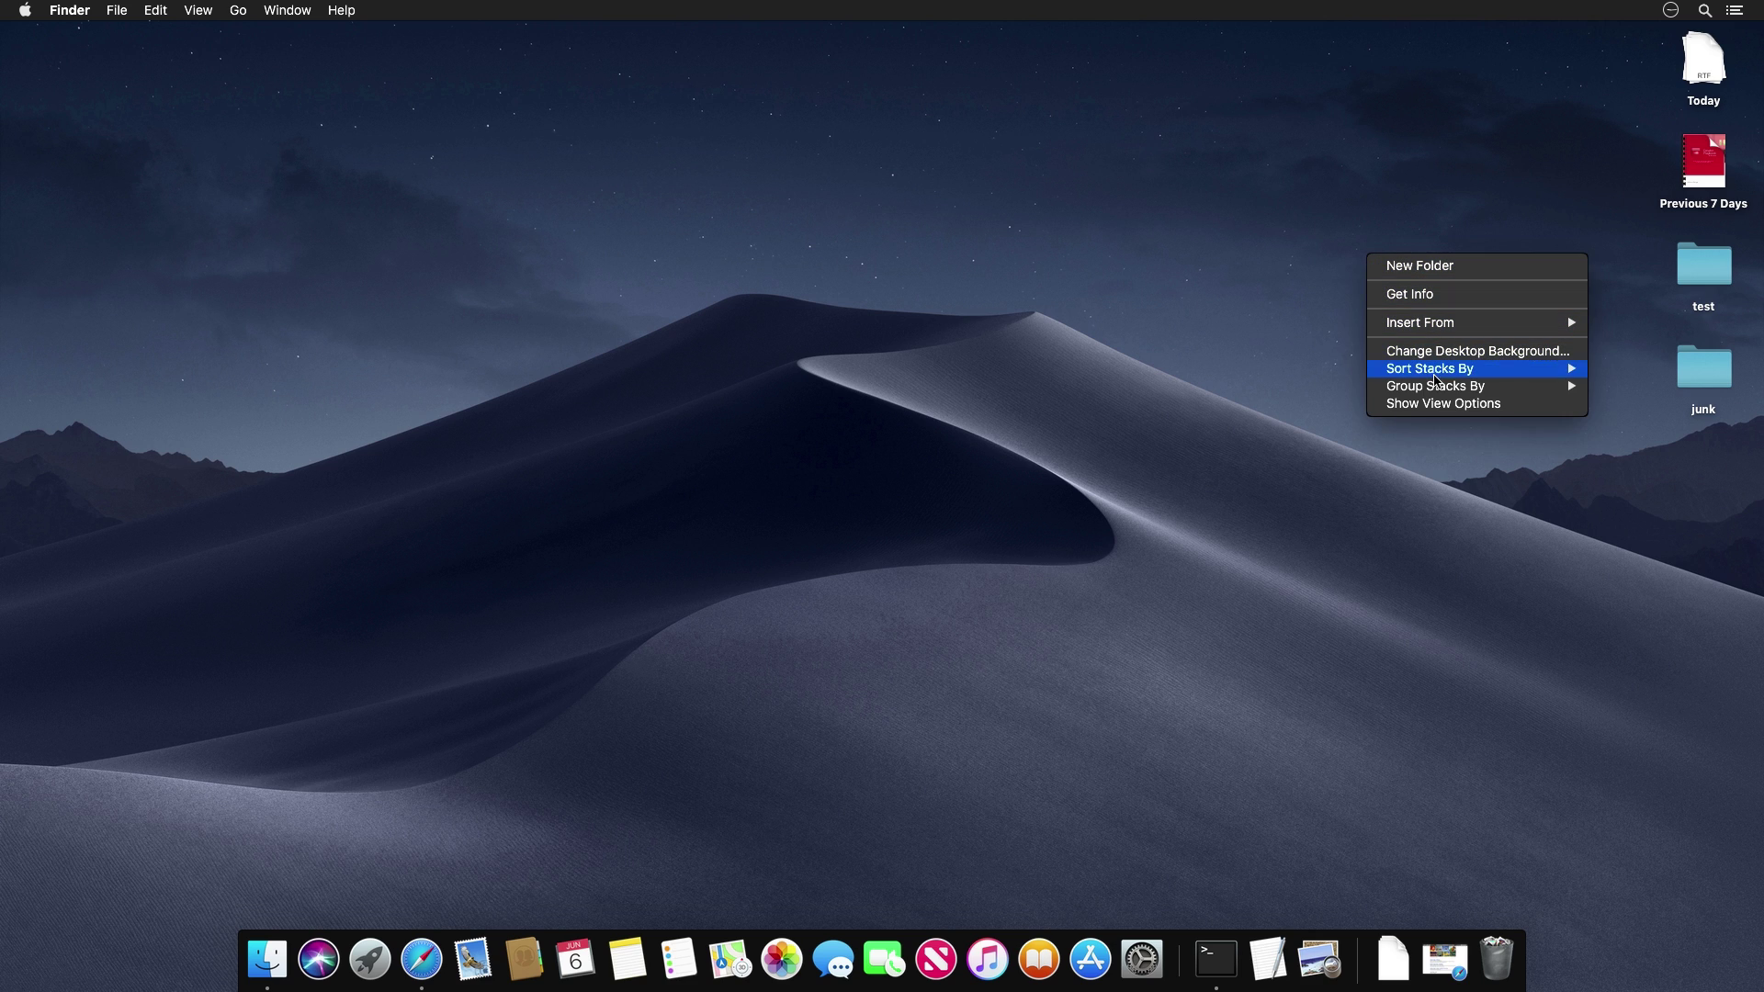
{"action": "mouse_move", "coordinate": [1436, 388]}
{"action": "left_click", "coordinate": [1622, 501]}
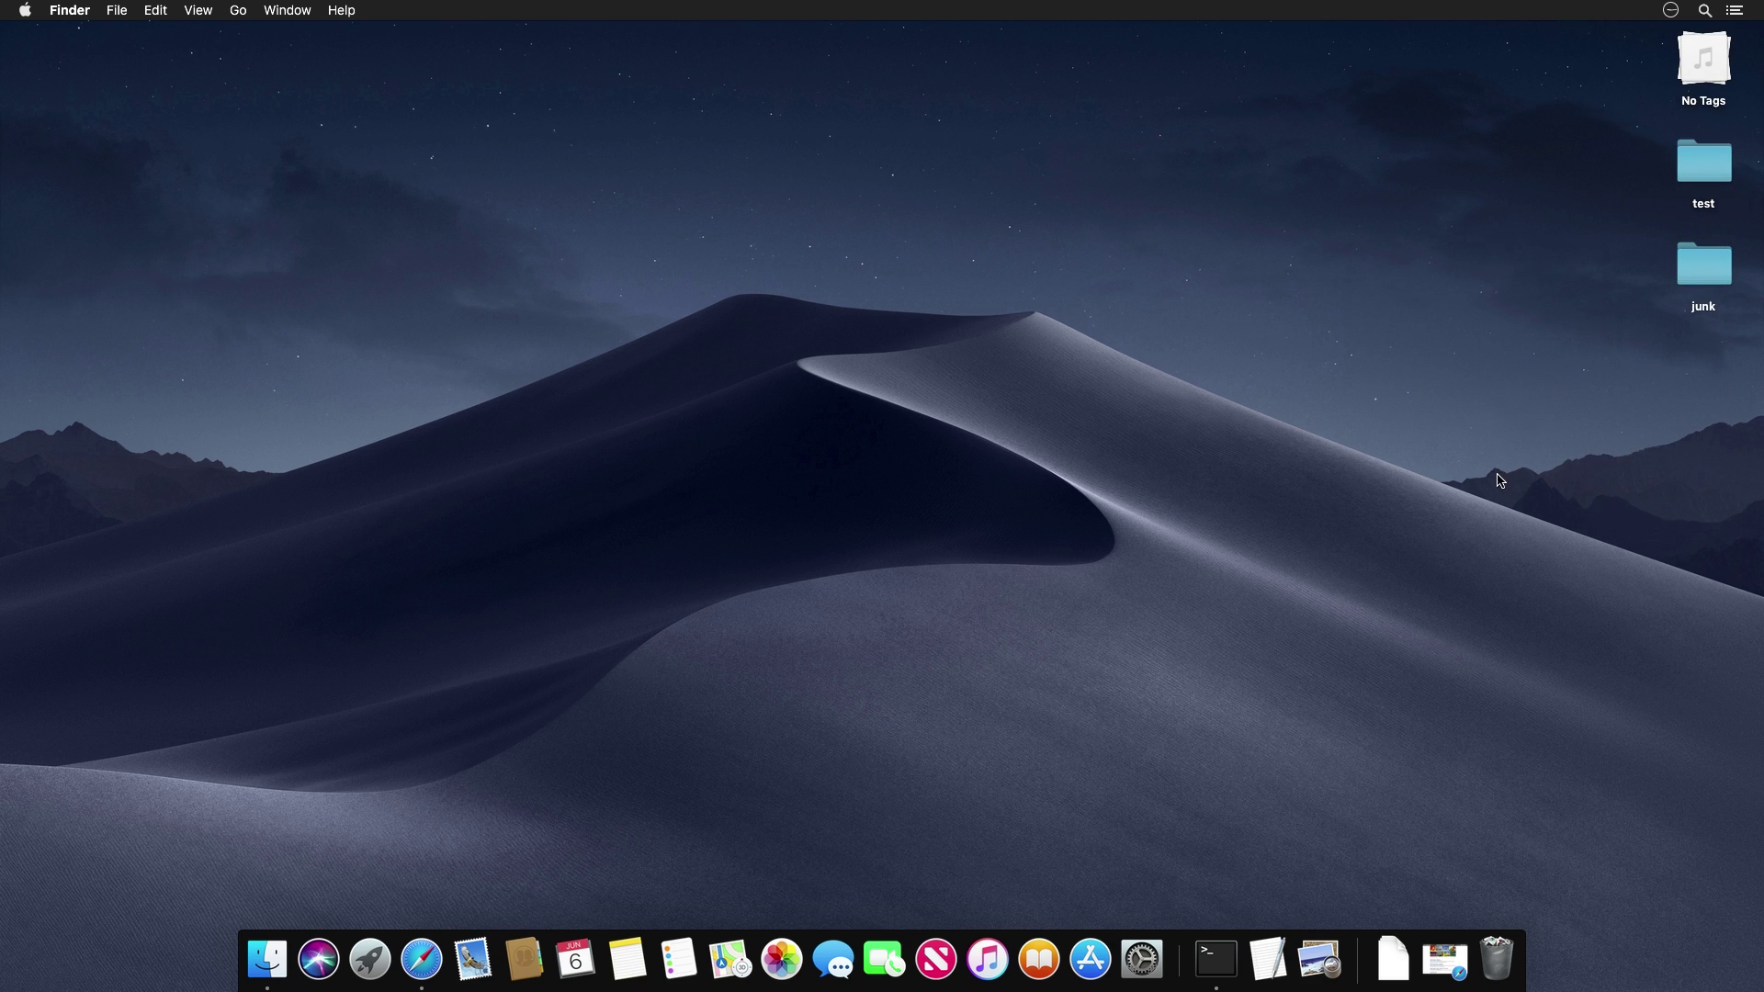
{"action": "left_click", "coordinate": [1706, 78]}
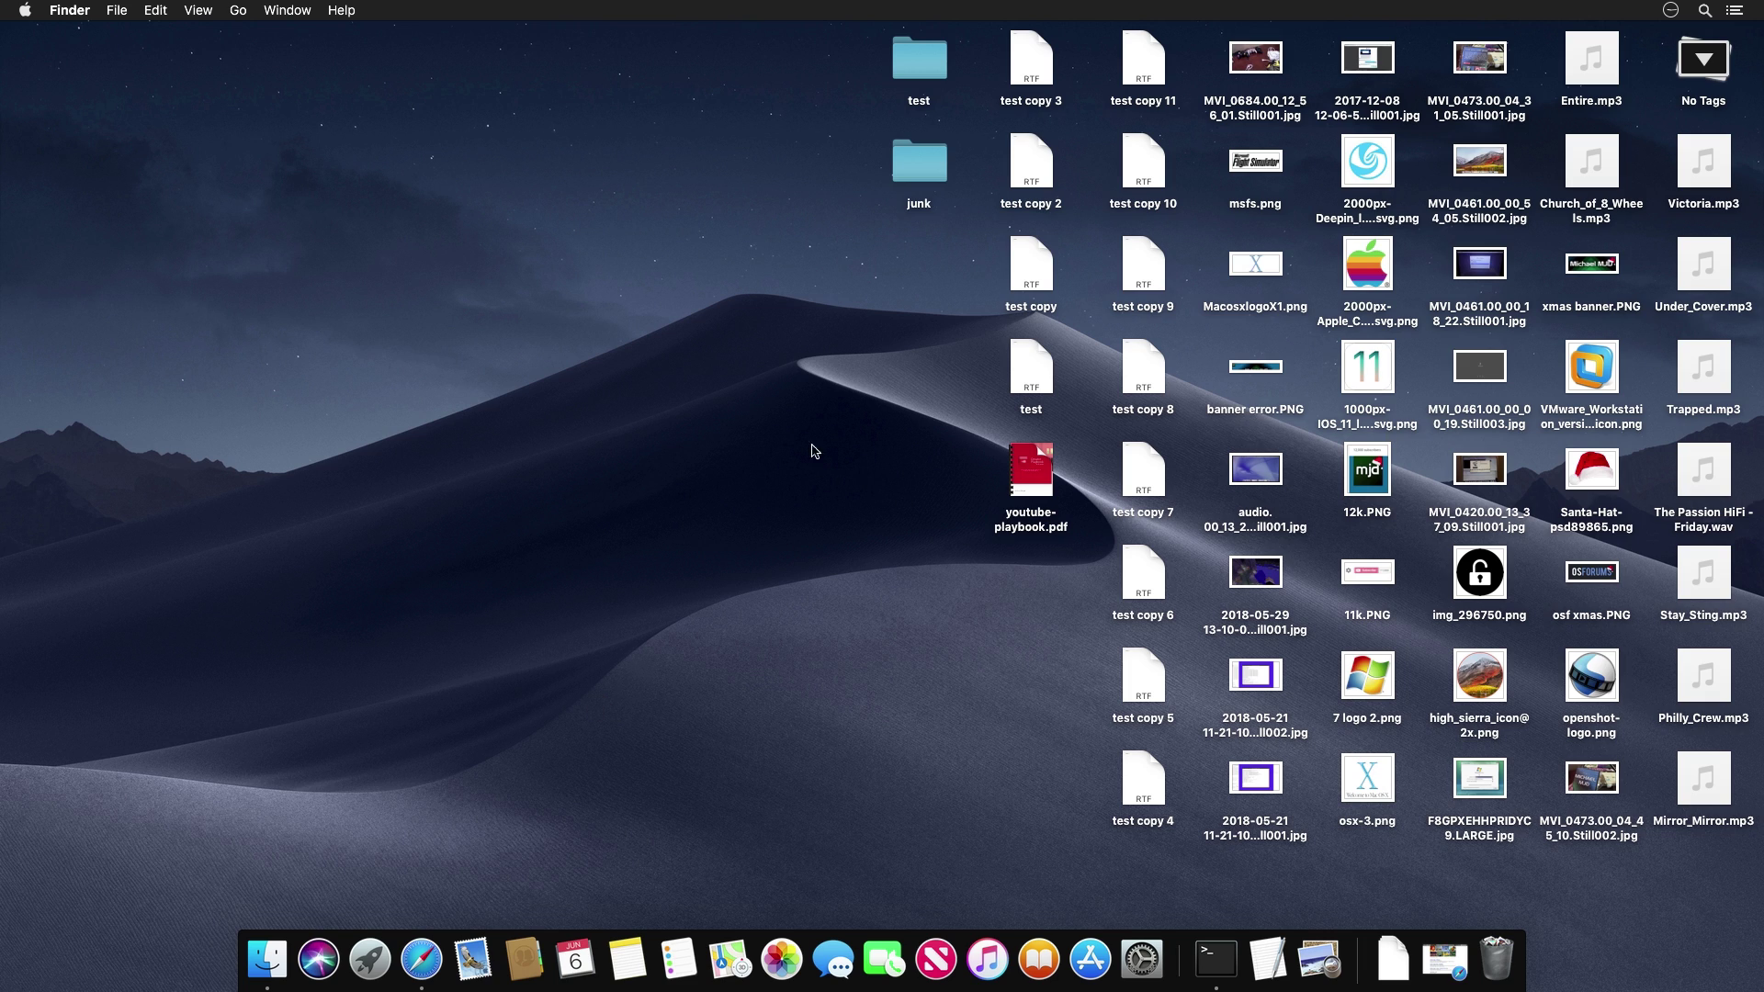
{"action": "left_click", "coordinate": [1706, 97]}
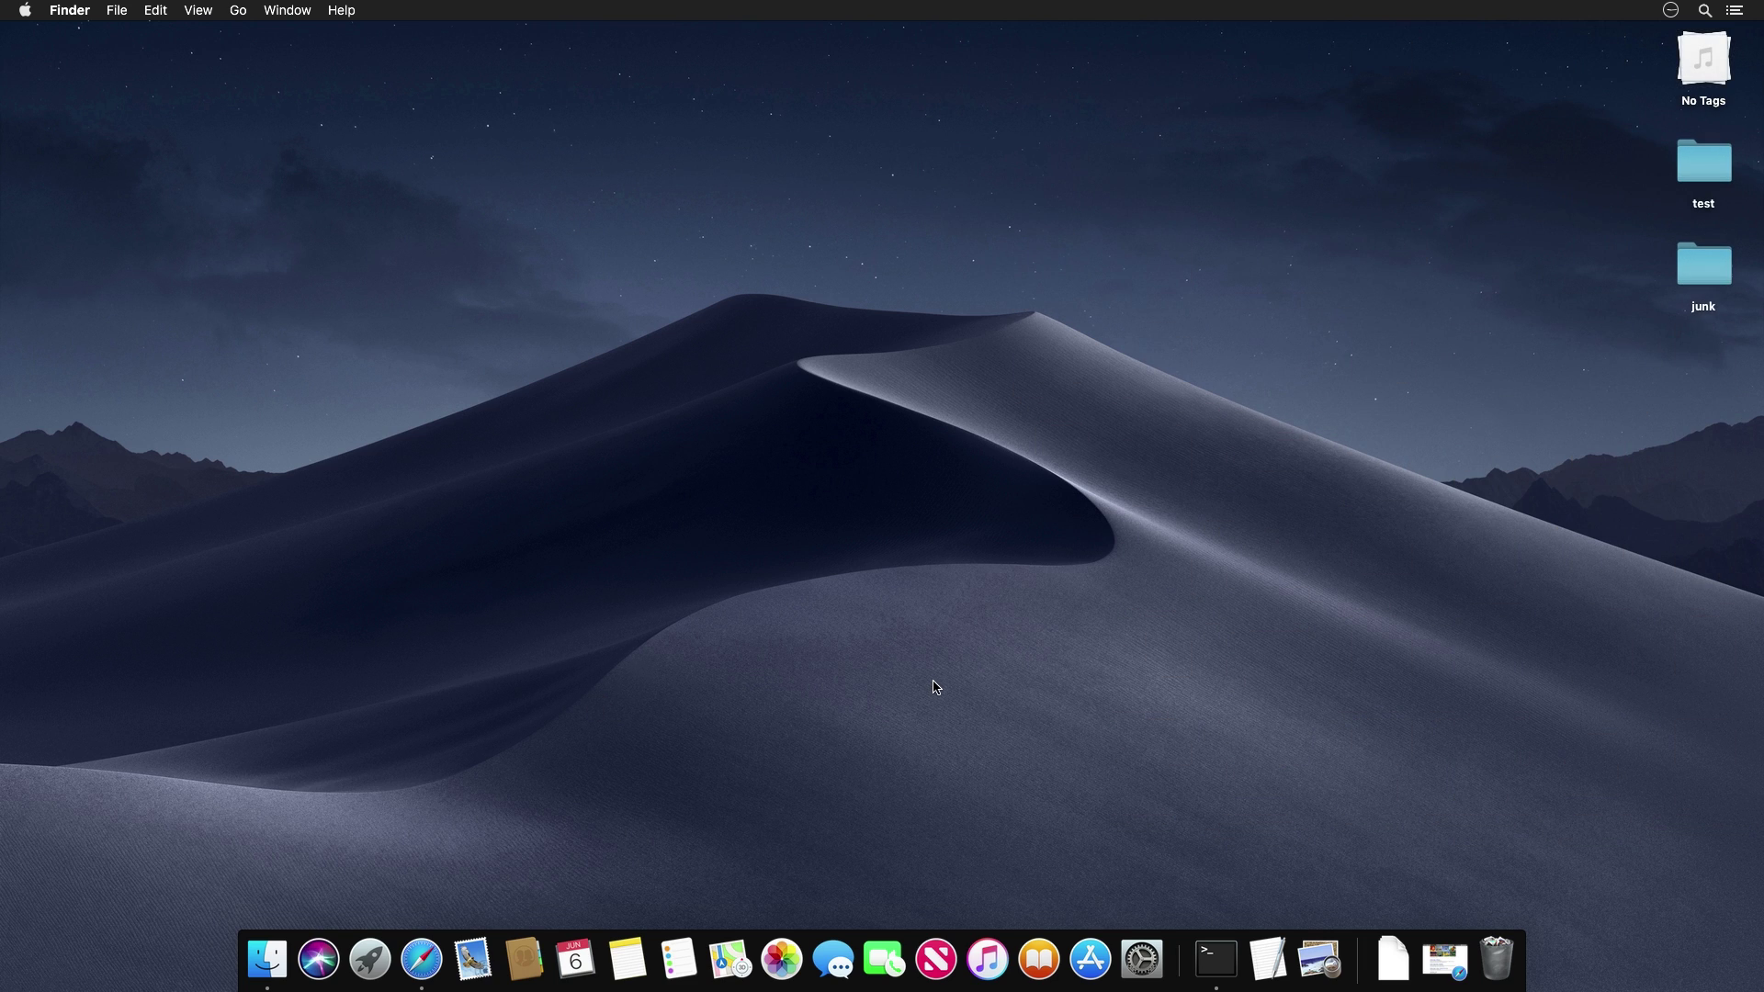
Bring up a Finder window showing Recents, enlarge it and reposition it near the screen's centre
{"action": "left_click", "coordinate": [267, 957]}
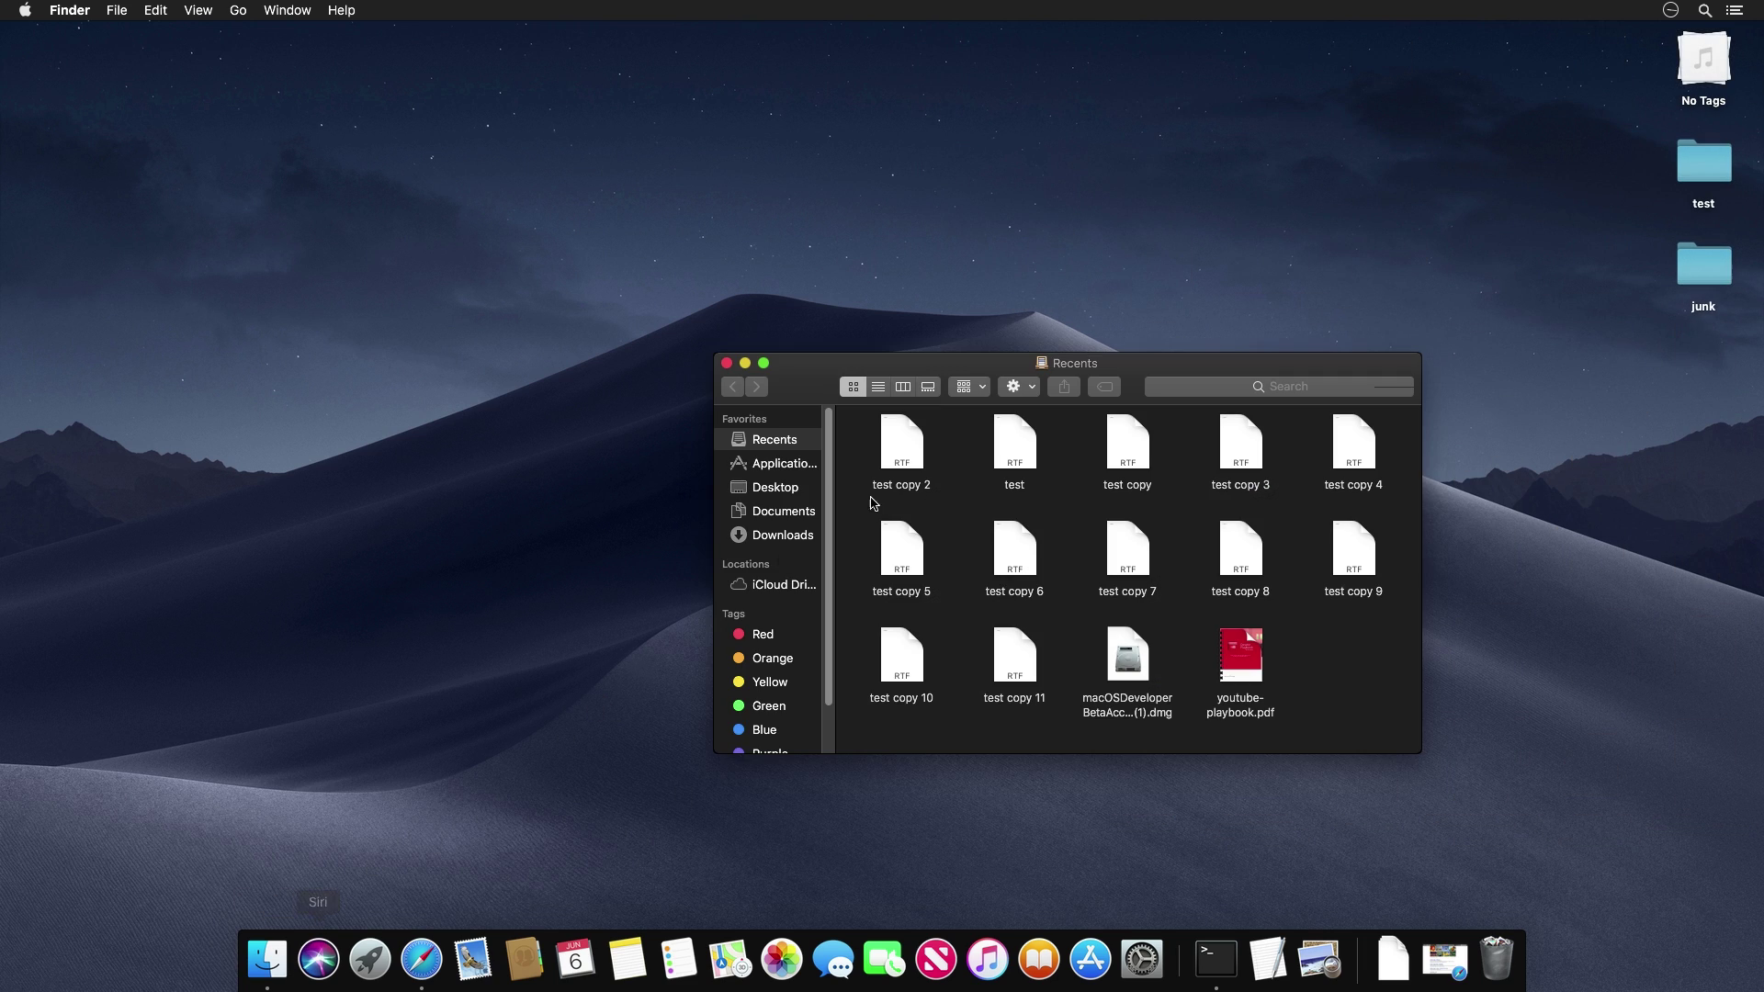
{"action": "left_click_drag", "start_coordinate": [962, 367], "coordinate": [865, 356]}
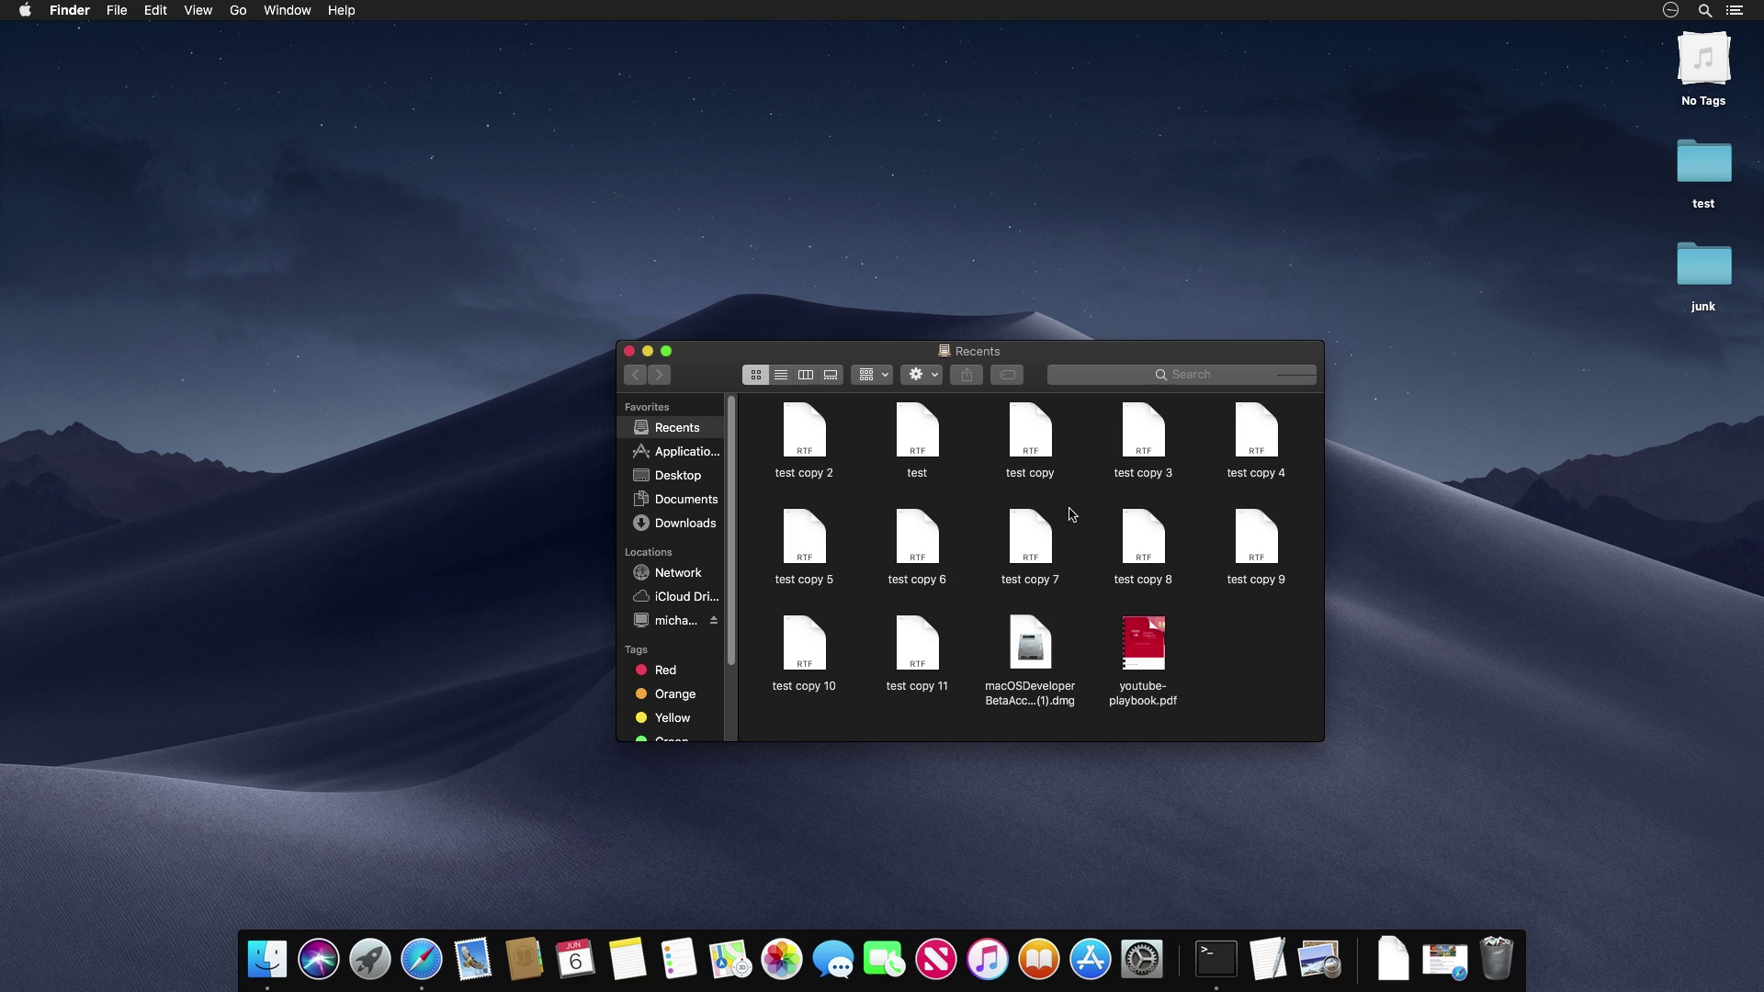
{"action": "left_click_drag", "start_coordinate": [1323, 740], "coordinate": [1497, 874]}
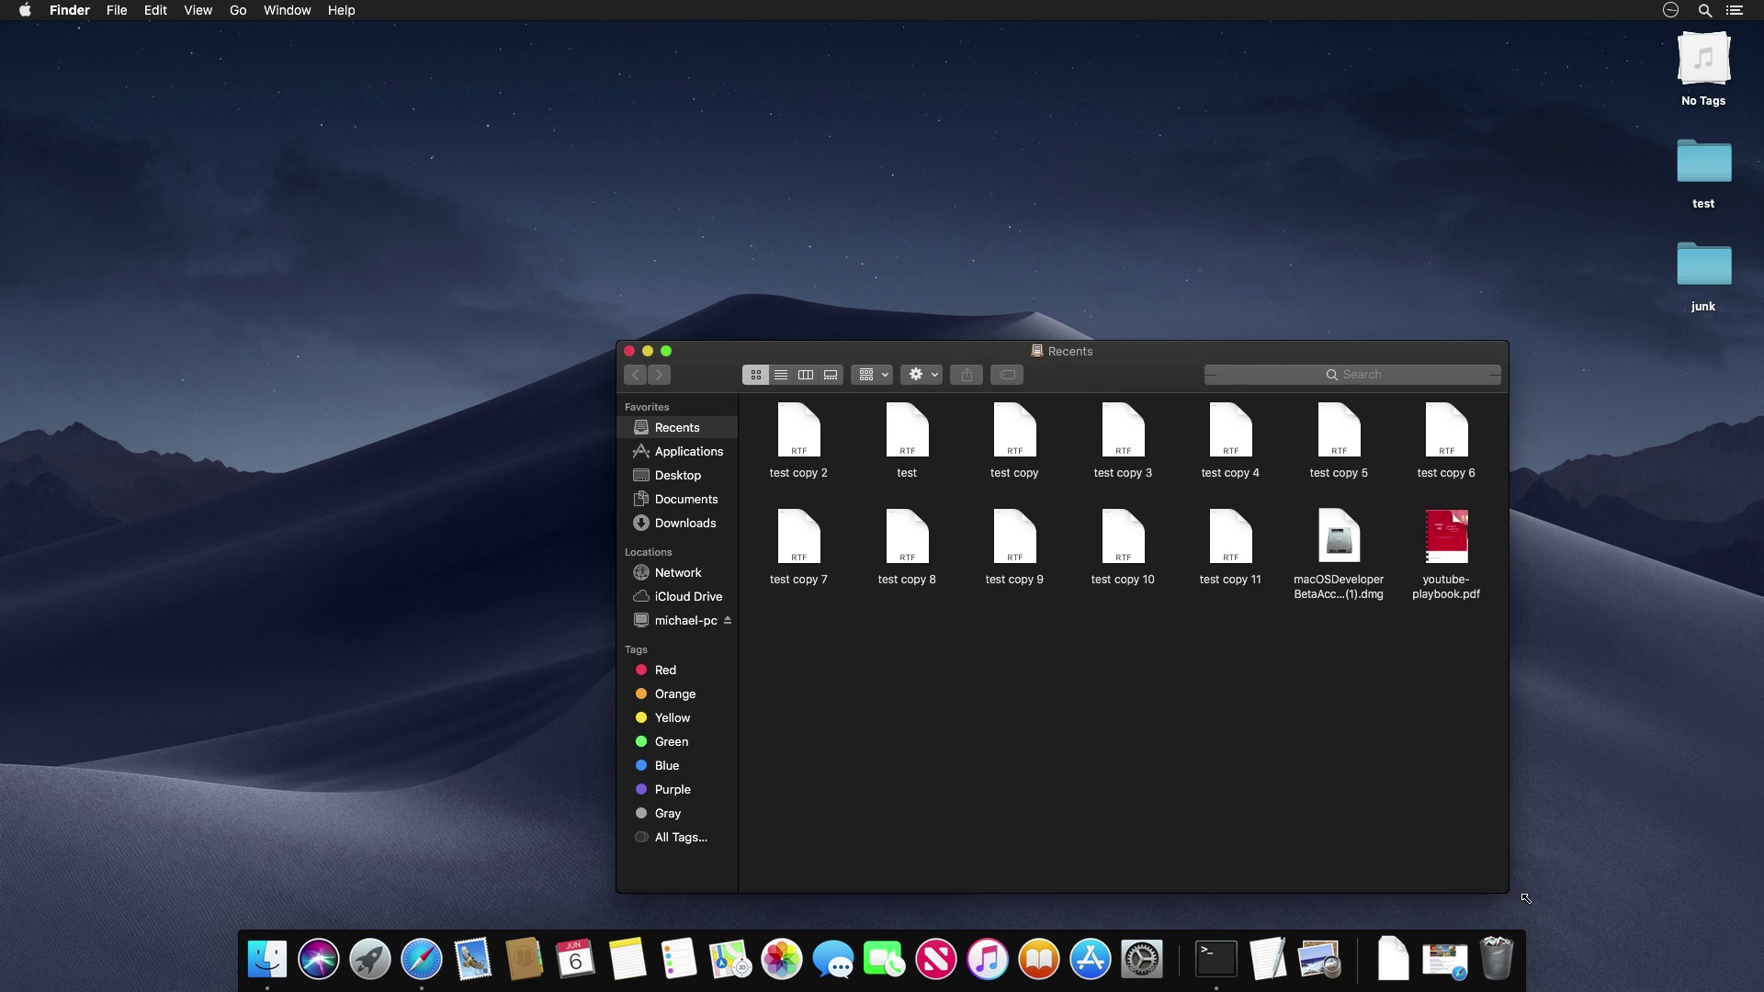
{"action": "left_click_drag", "start_coordinate": [873, 391], "coordinate": [799, 326]}
Set the Recents grouping to None and switch the Finder window to Gallery view
{"action": "left_click", "coordinate": [799, 326]}
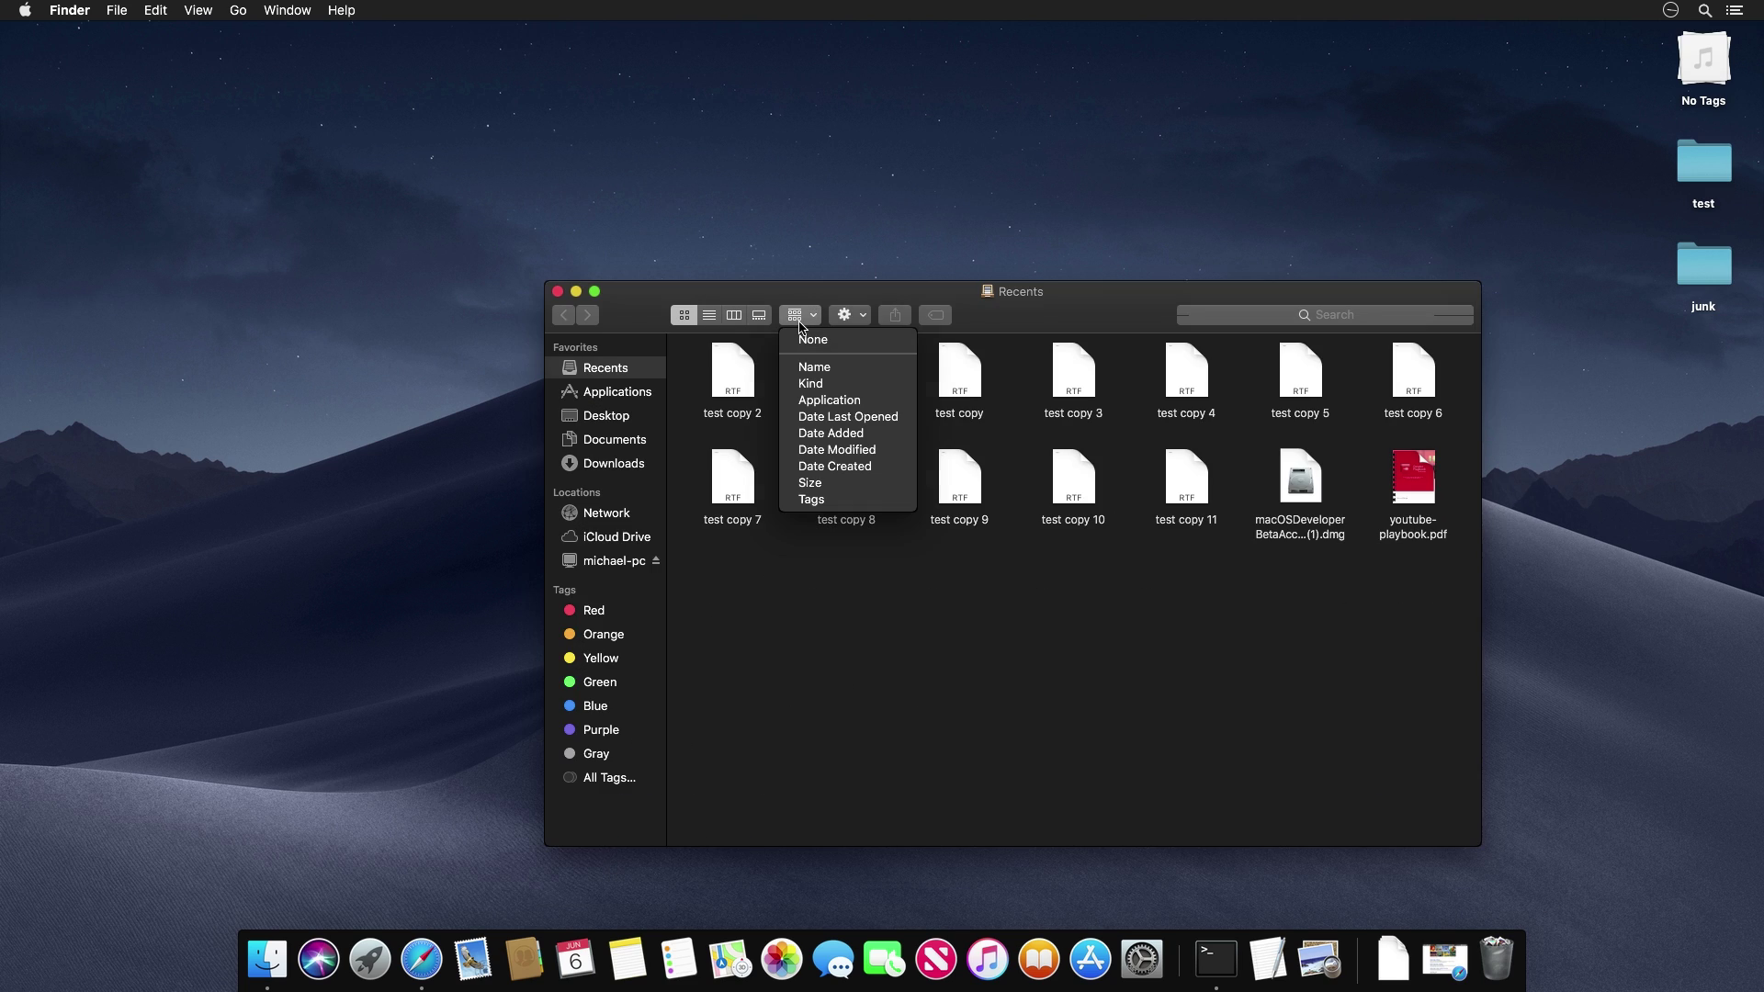
{"action": "left_click", "coordinate": [812, 339]}
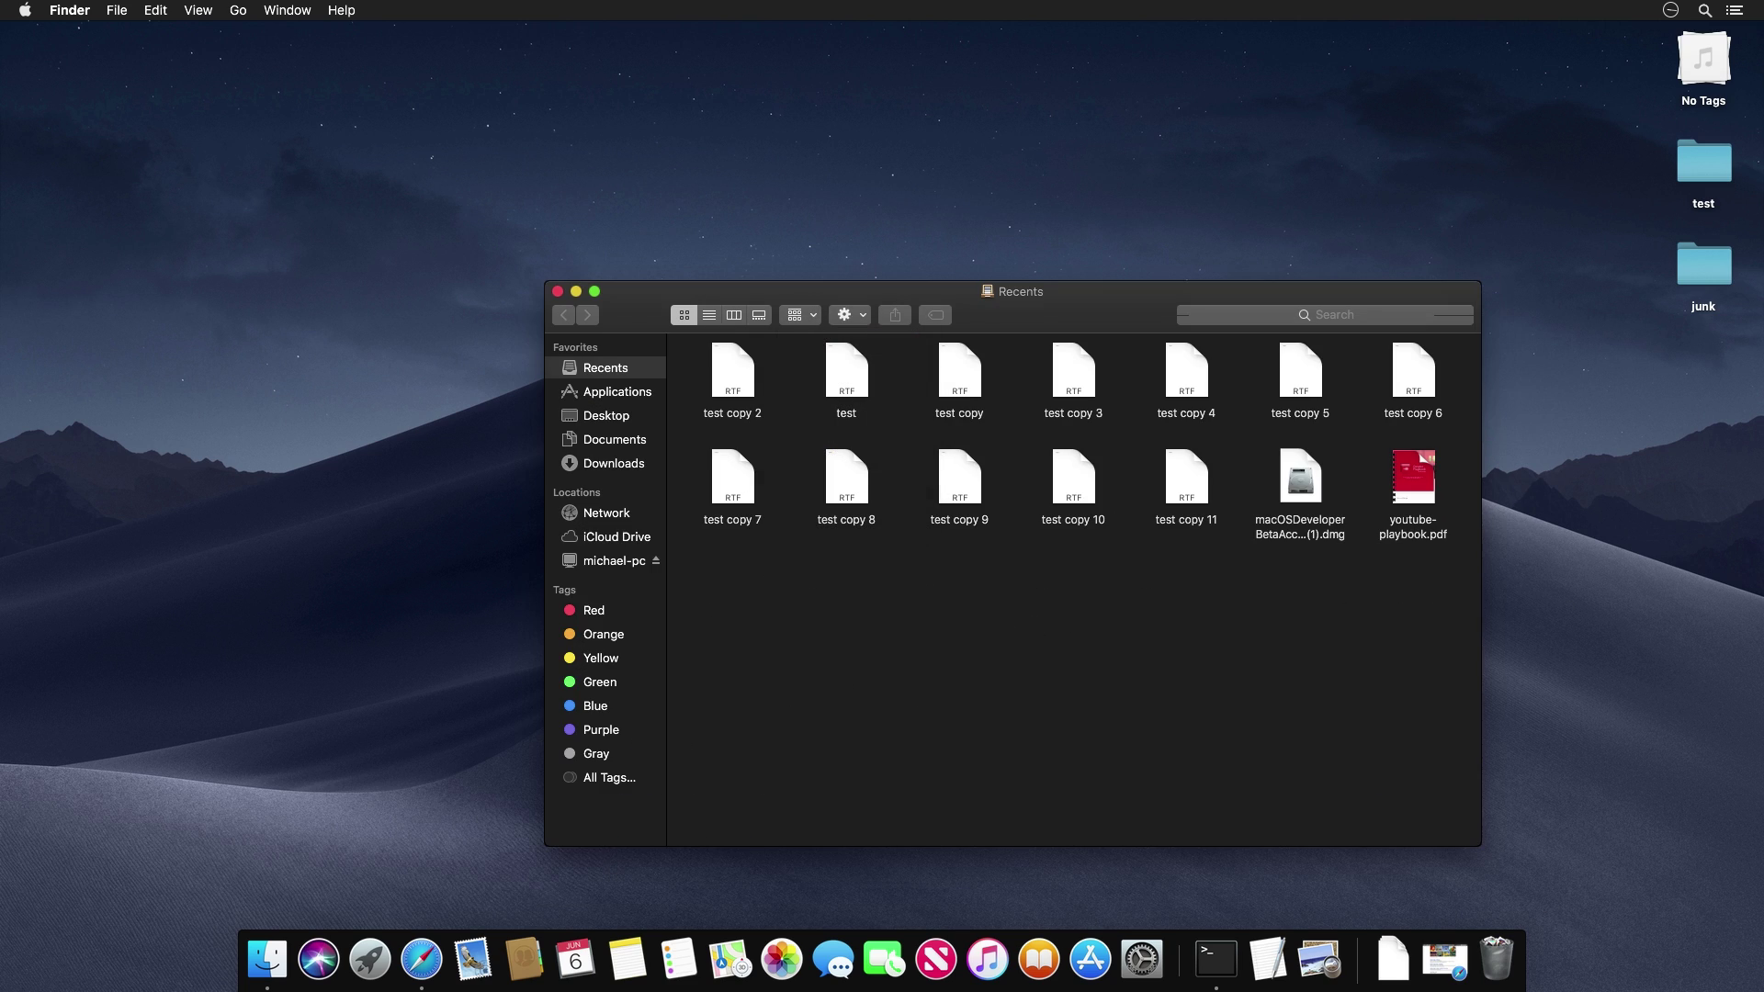
{"action": "key", "text": "m"}
{"action": "left_click", "coordinate": [759, 316]}
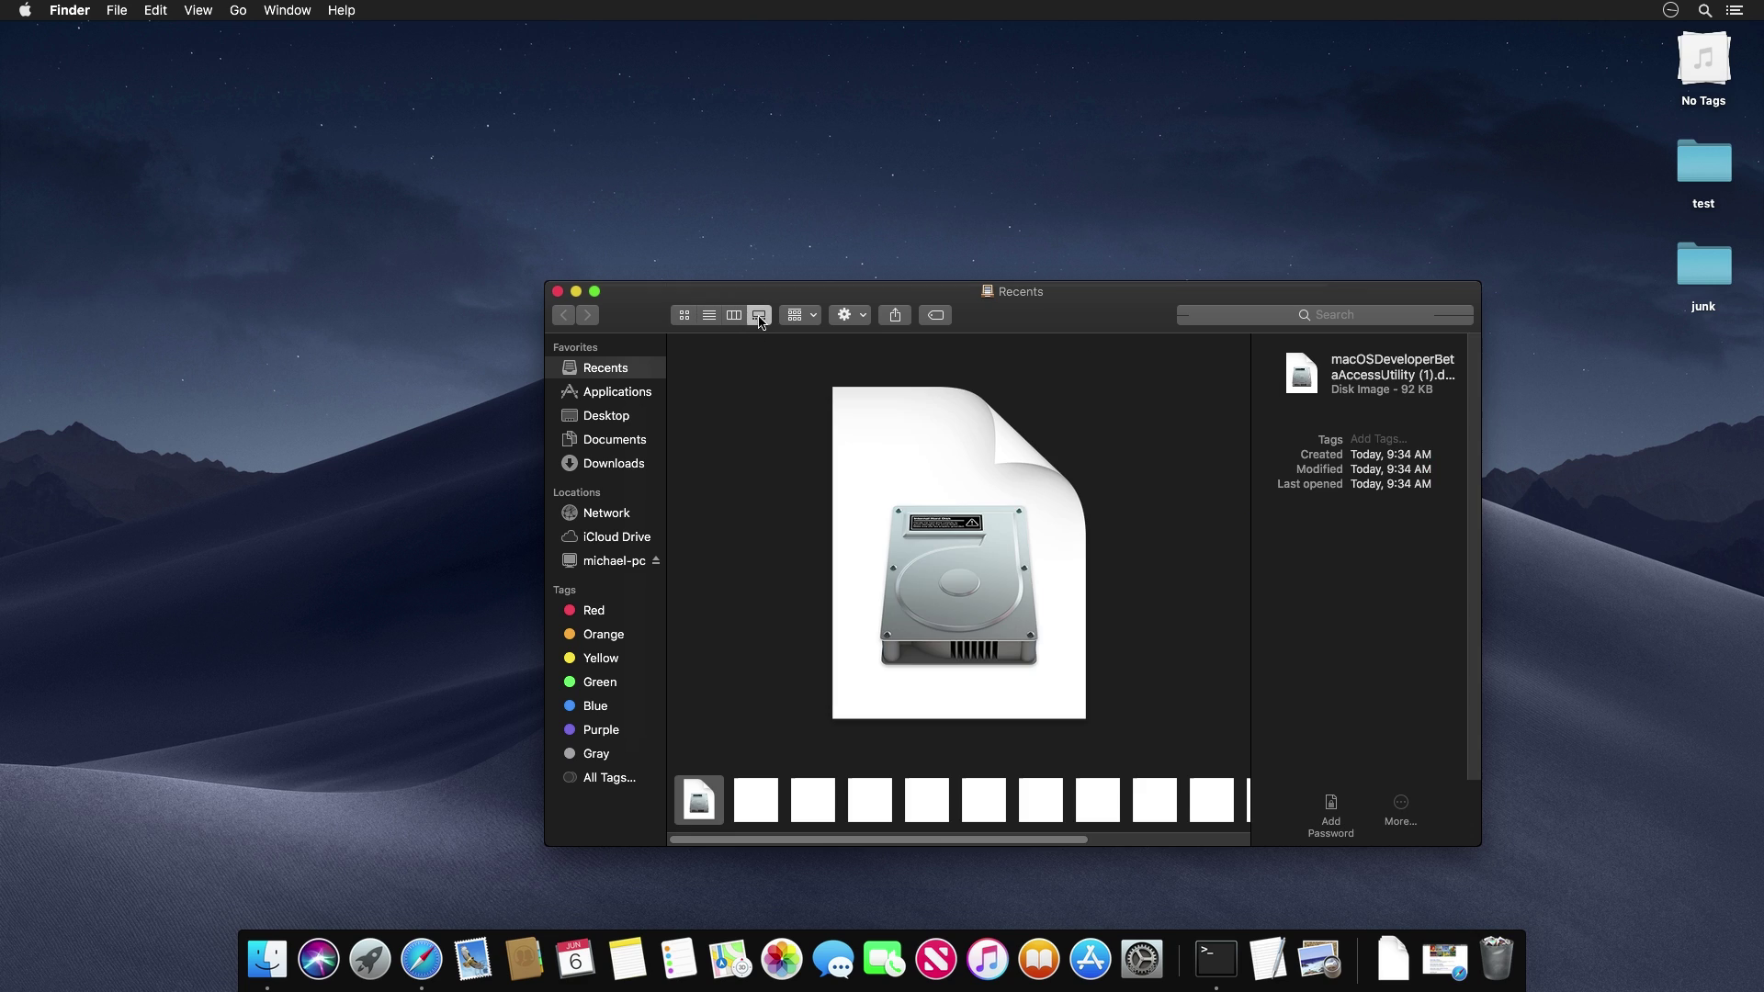
Preview the RTF files test, test copy 2 and test copy 5 in the gallery
{"action": "left_click_drag", "start_coordinate": [905, 841], "coordinate": [836, 844]}
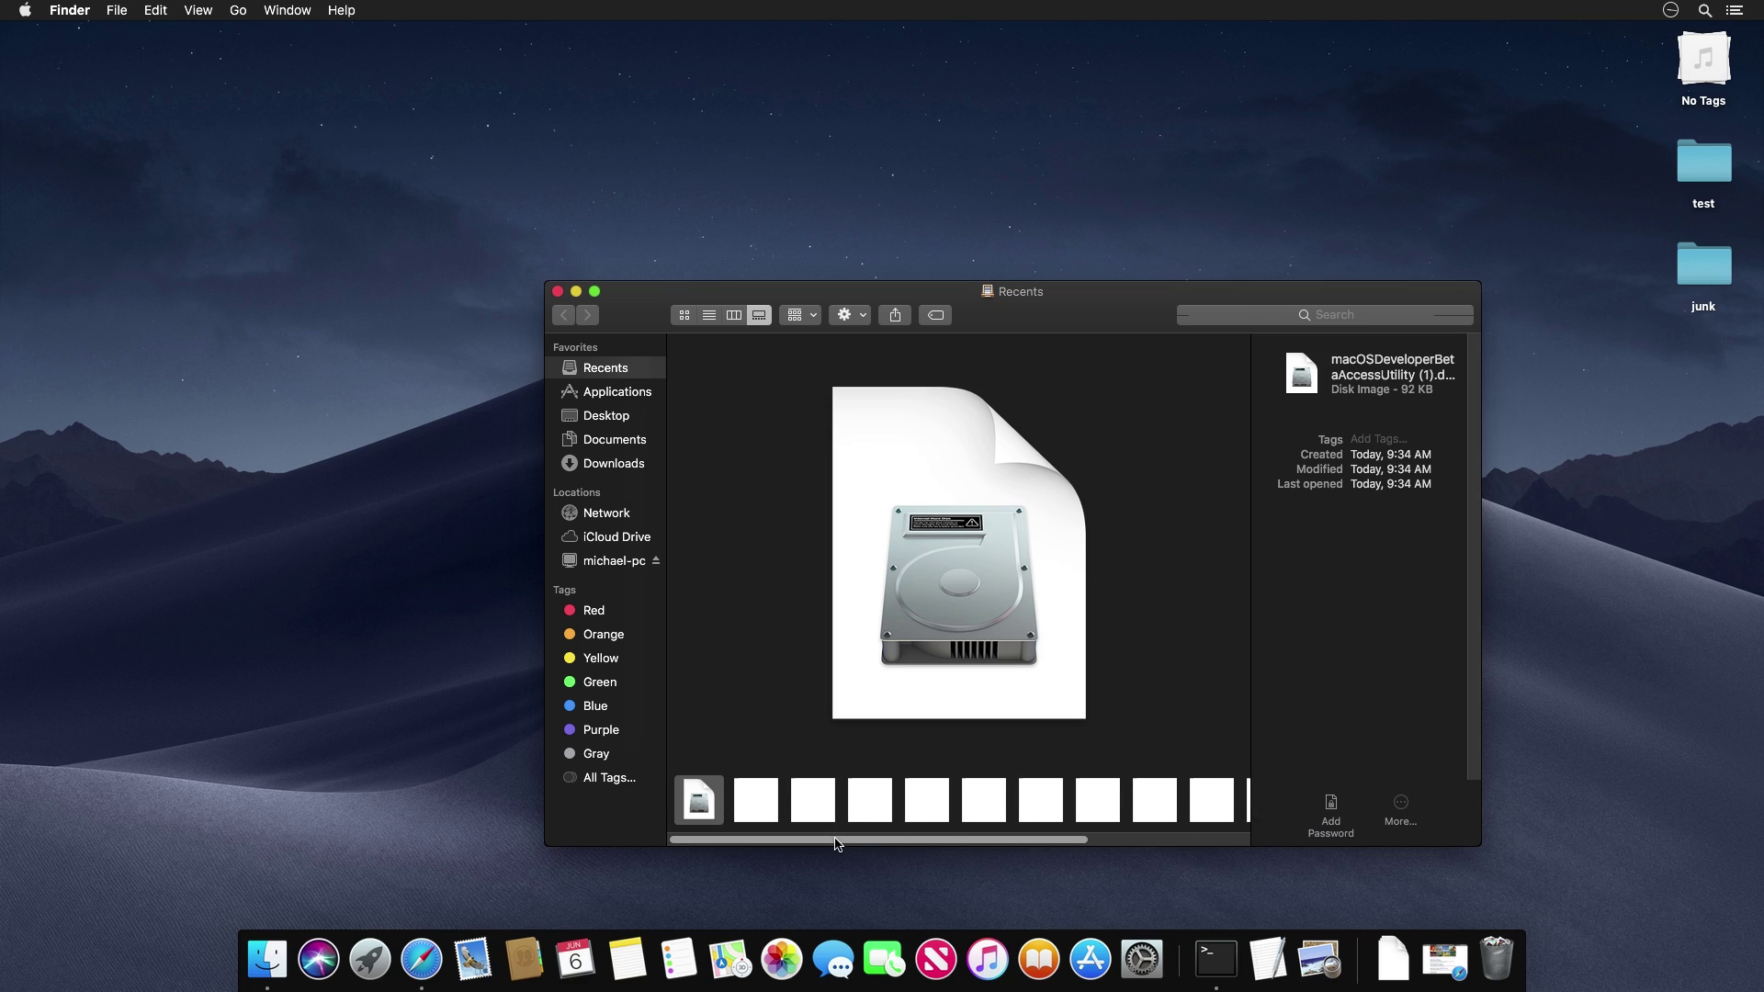
{"action": "left_click", "coordinate": [755, 803]}
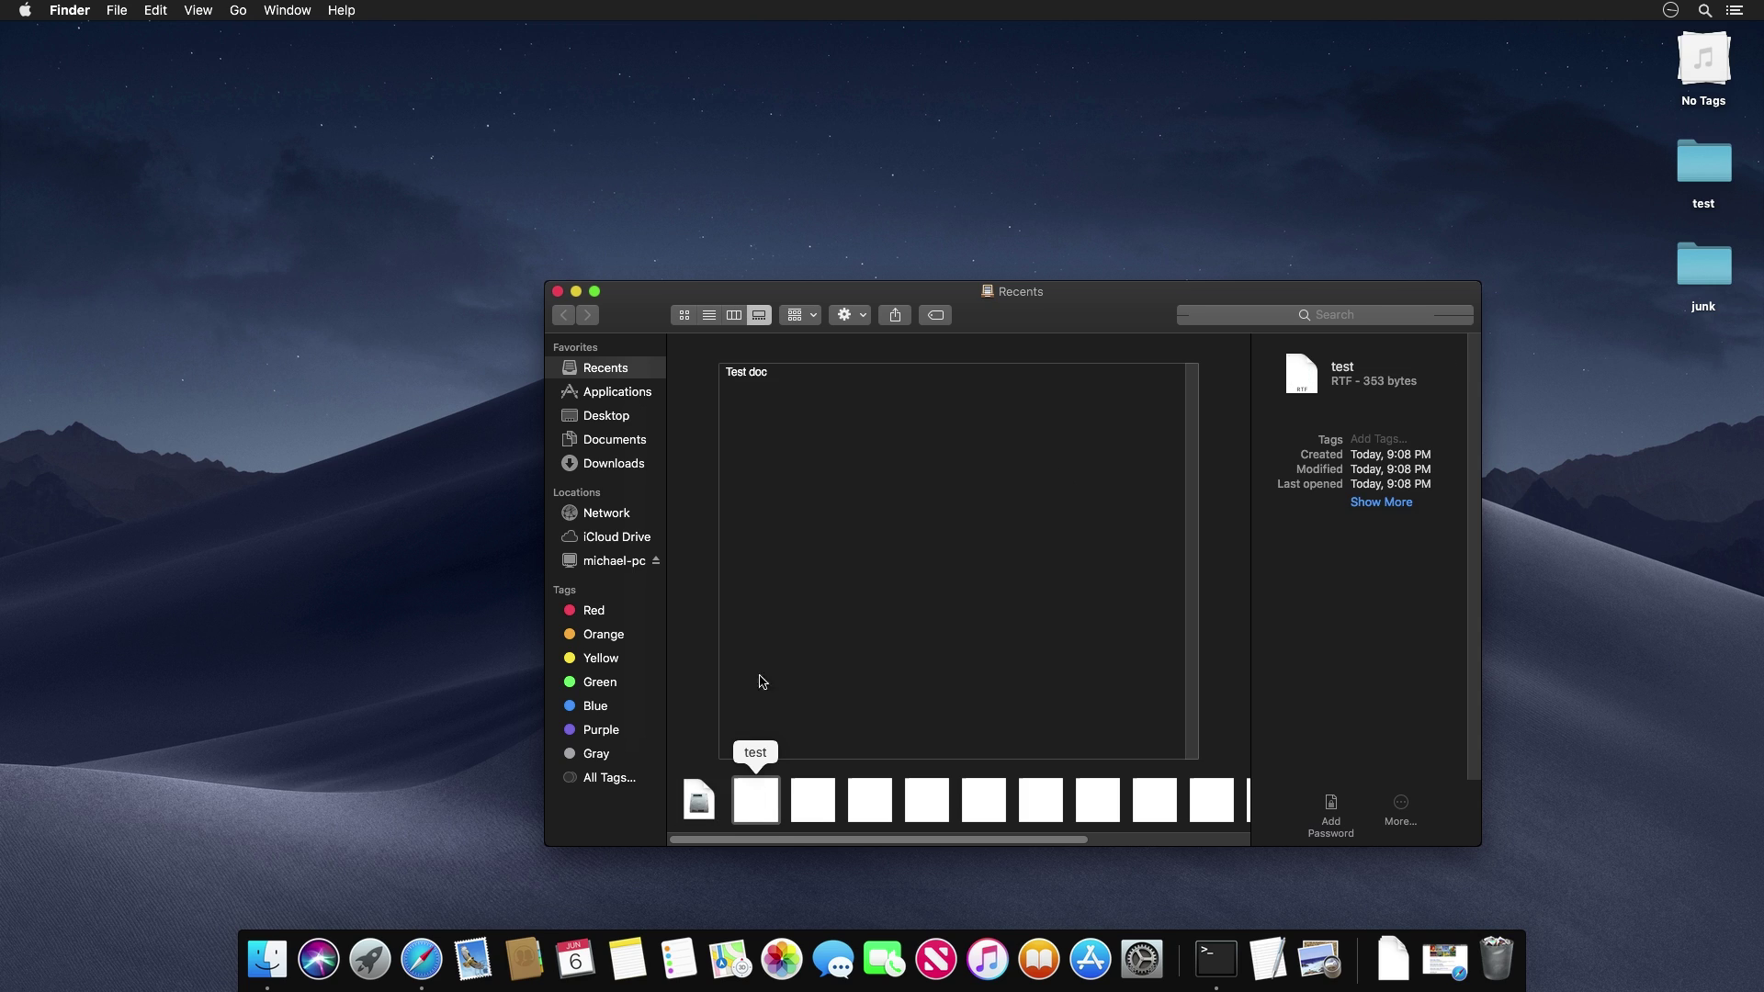
{"action": "left_click", "coordinate": [817, 799]}
{"action": "left_click", "coordinate": [881, 807]}
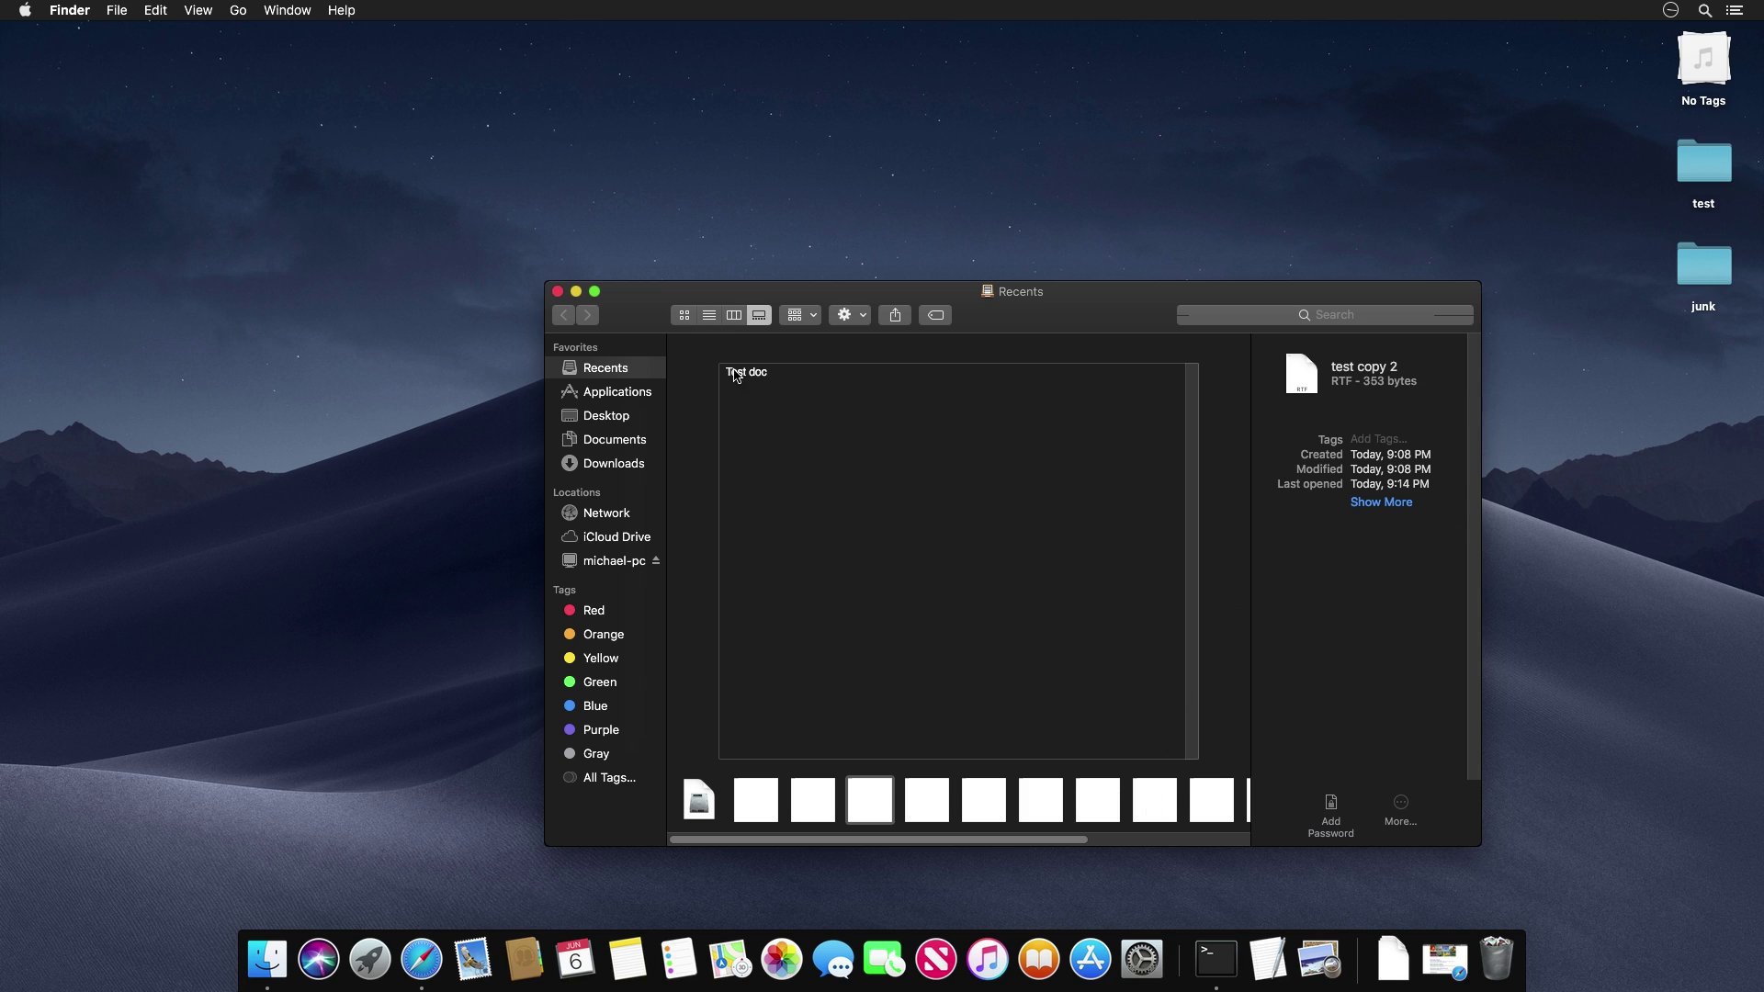
{"action": "left_click", "coordinate": [1046, 810]}
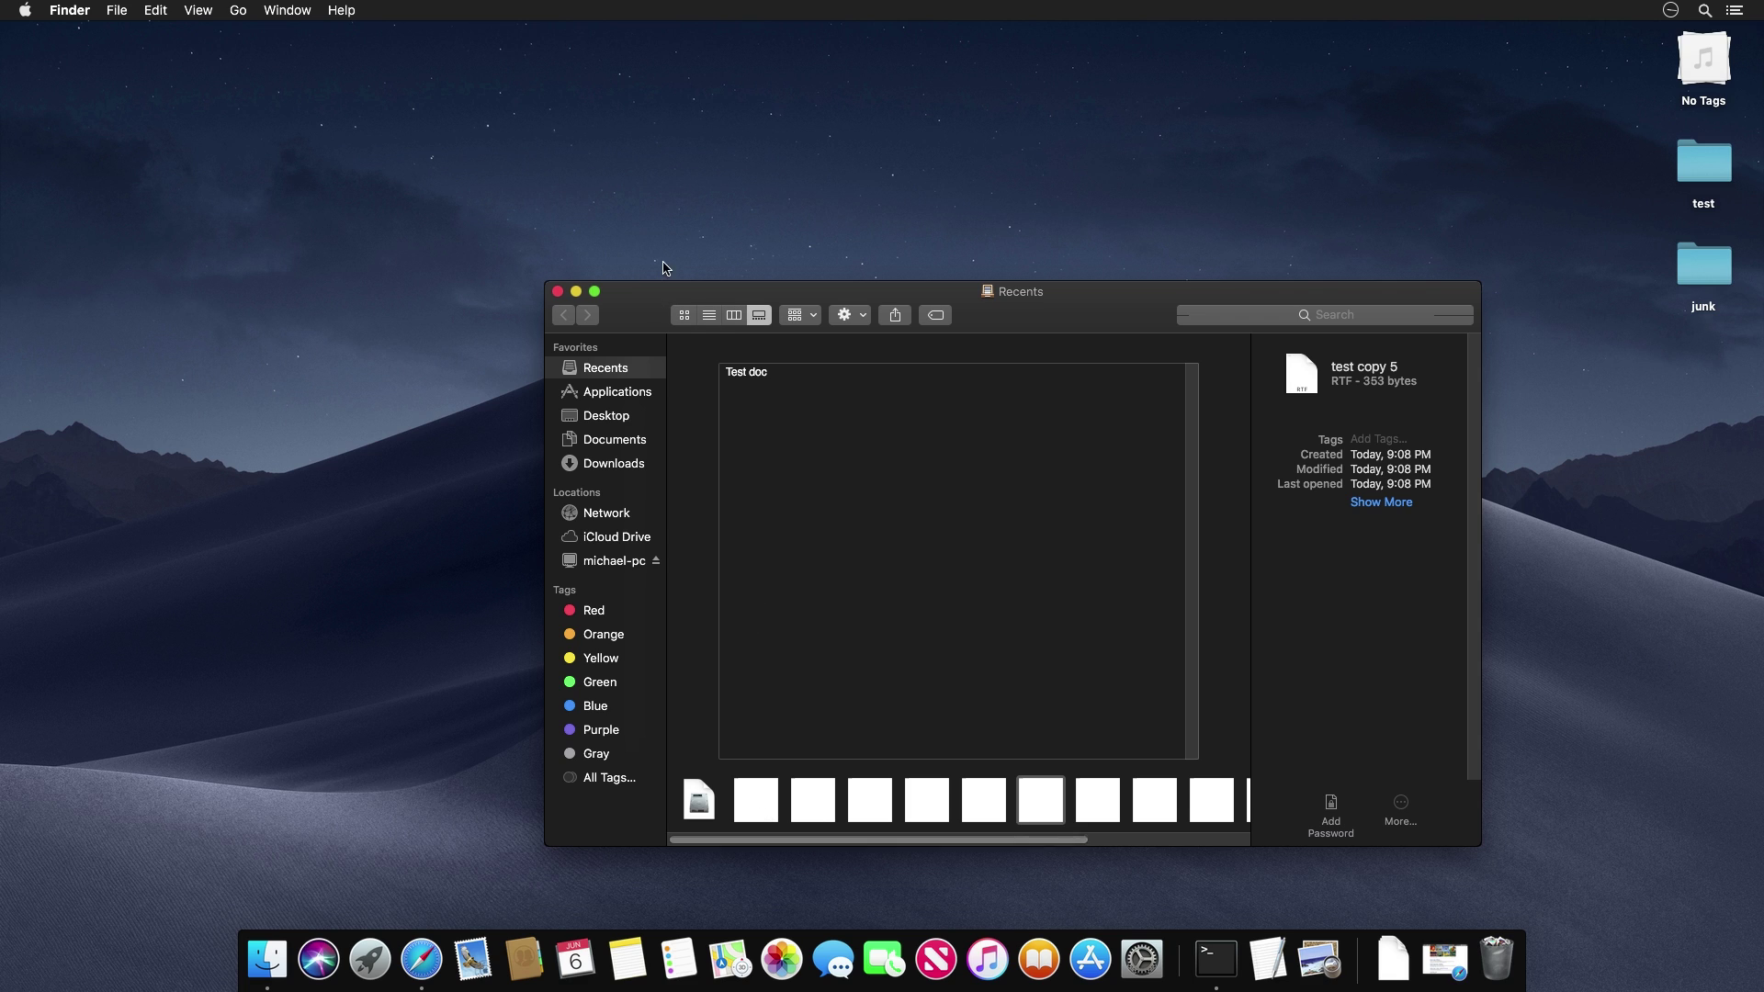
Preview youtube-playbook.pdf in the gallery and page through its contents
{"action": "left_click_drag", "start_coordinate": [968, 838], "coordinate": [1194, 838]}
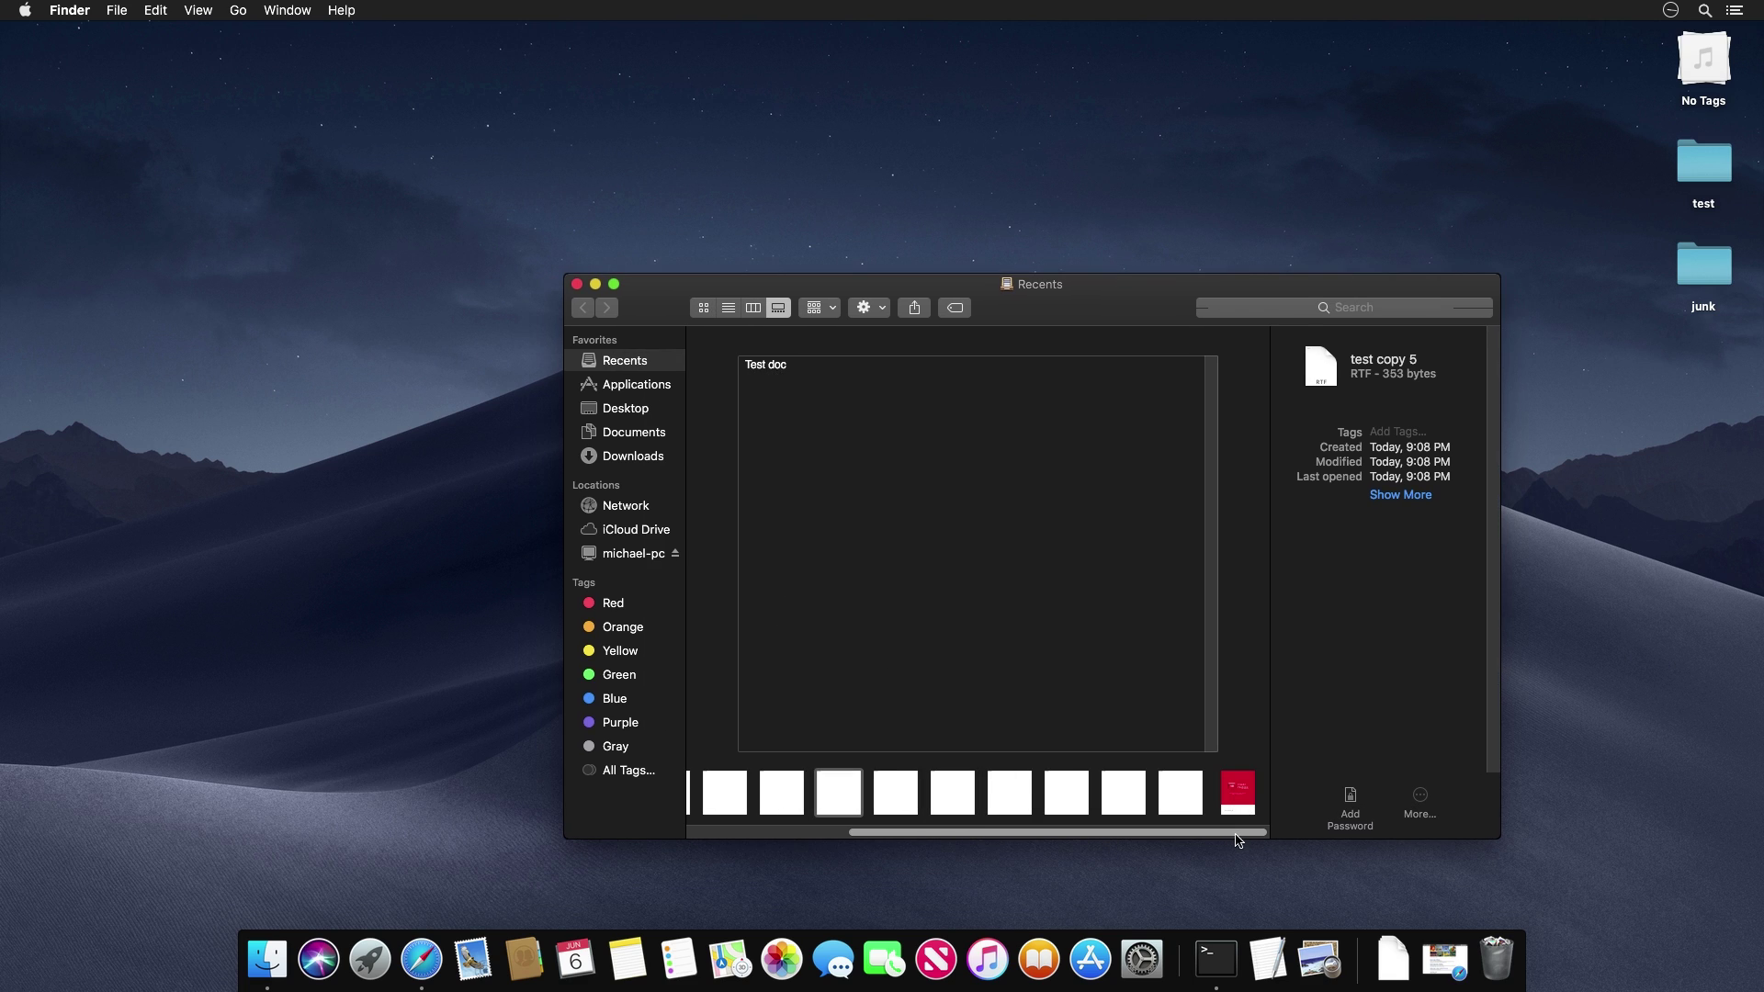
{"action": "left_click", "coordinate": [1231, 788]}
{"action": "scroll", "coordinate": [1009, 580], "scroll_direction": "down", "scroll_amount": 10}
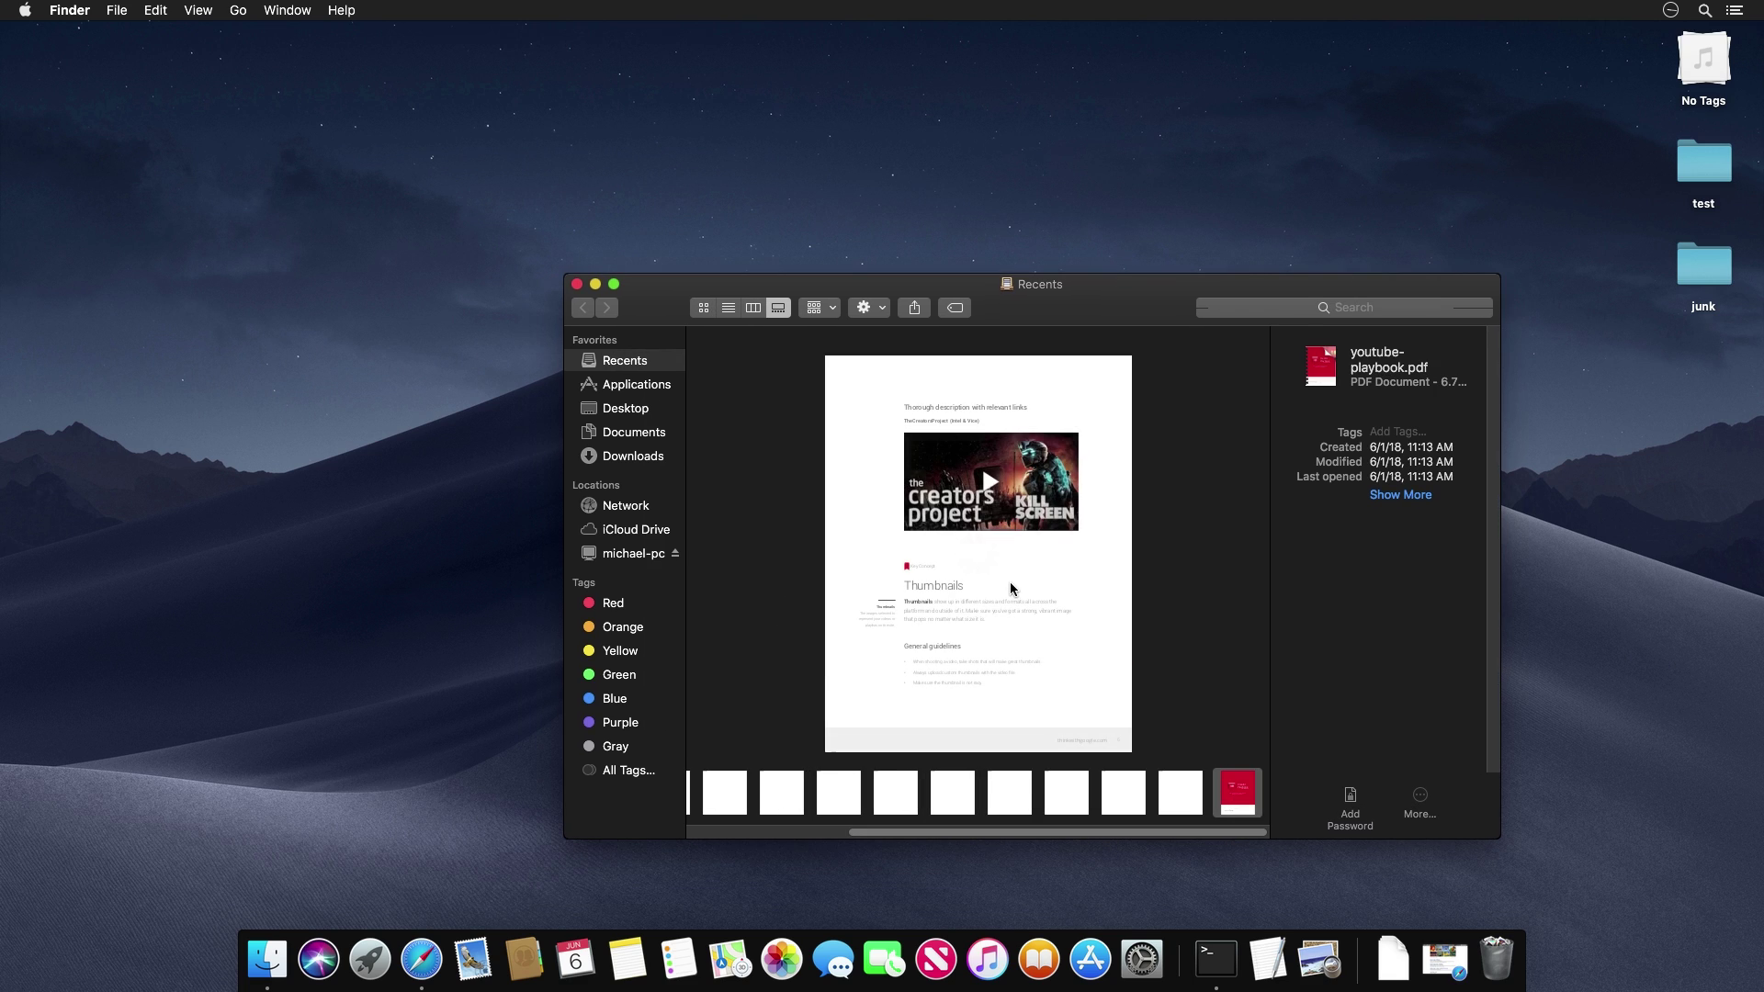
{"action": "scroll", "coordinate": [1009, 581], "scroll_direction": "down", "scroll_amount": 5}
{"action": "scroll", "coordinate": [1007, 580], "scroll_direction": "down", "scroll_amount": 10}
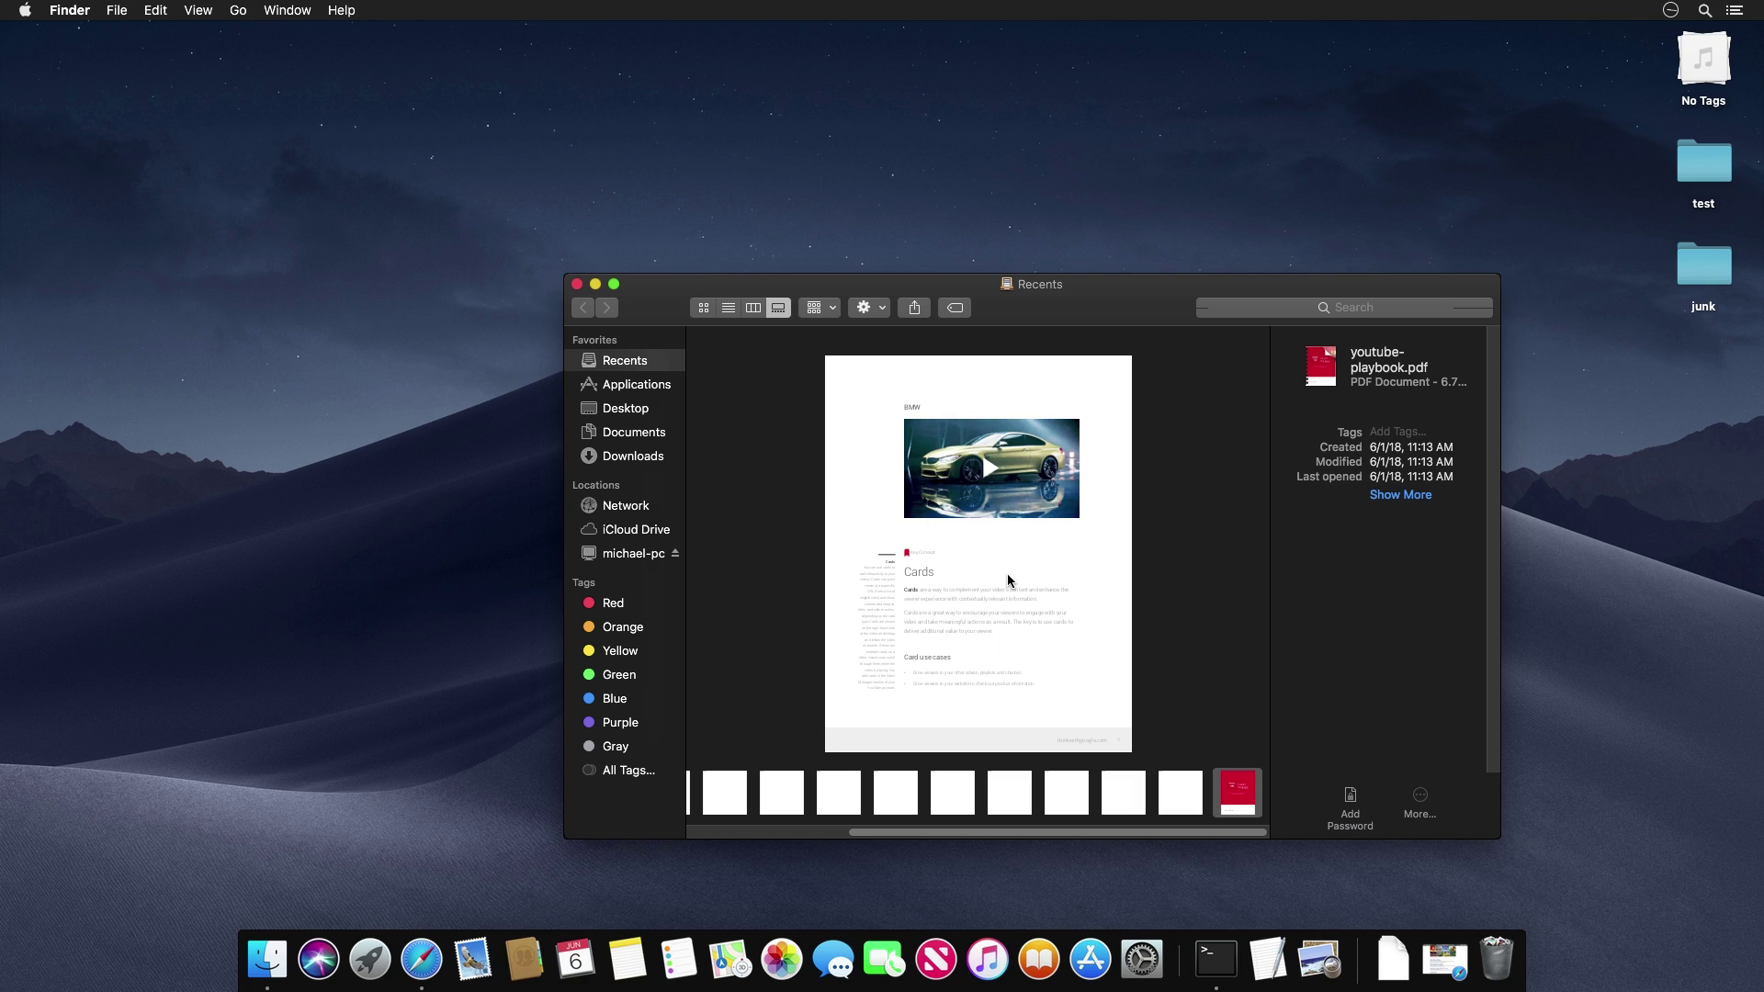
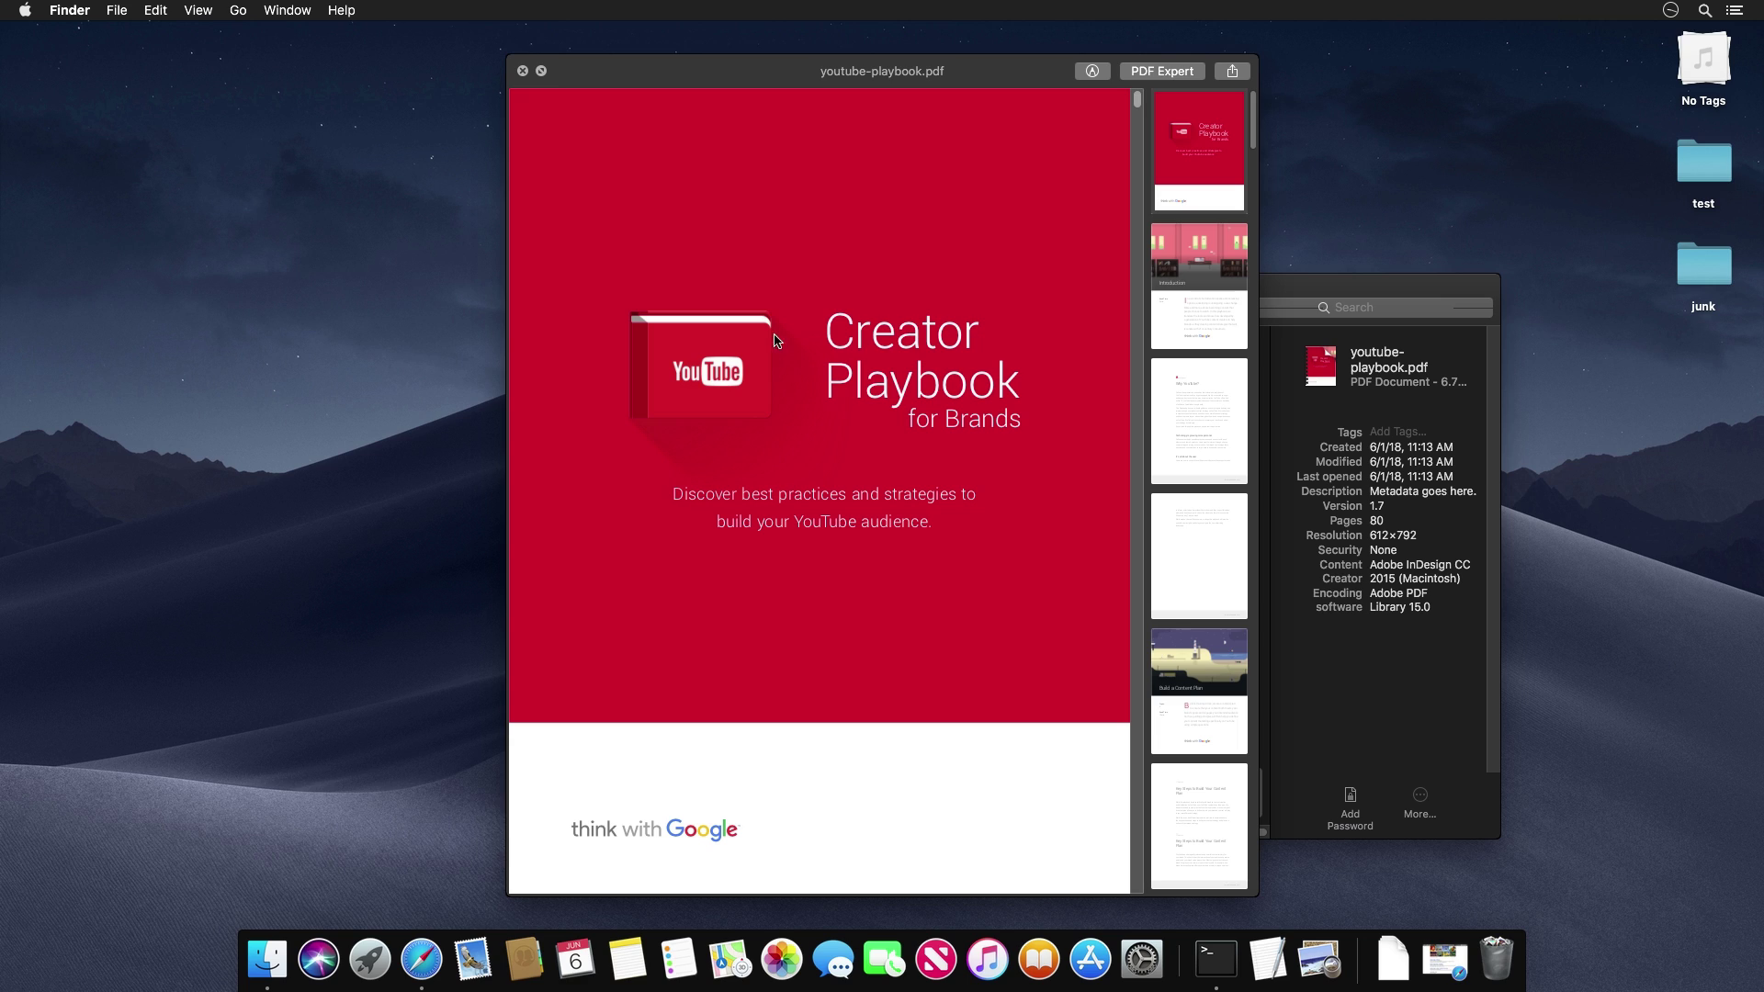
Mark up the cover of youtube-playbook.pdf in Quick Look with an oval widened to enclose the "Discover best practices and strategies" text
{"action": "left_click", "coordinate": [1092, 71]}
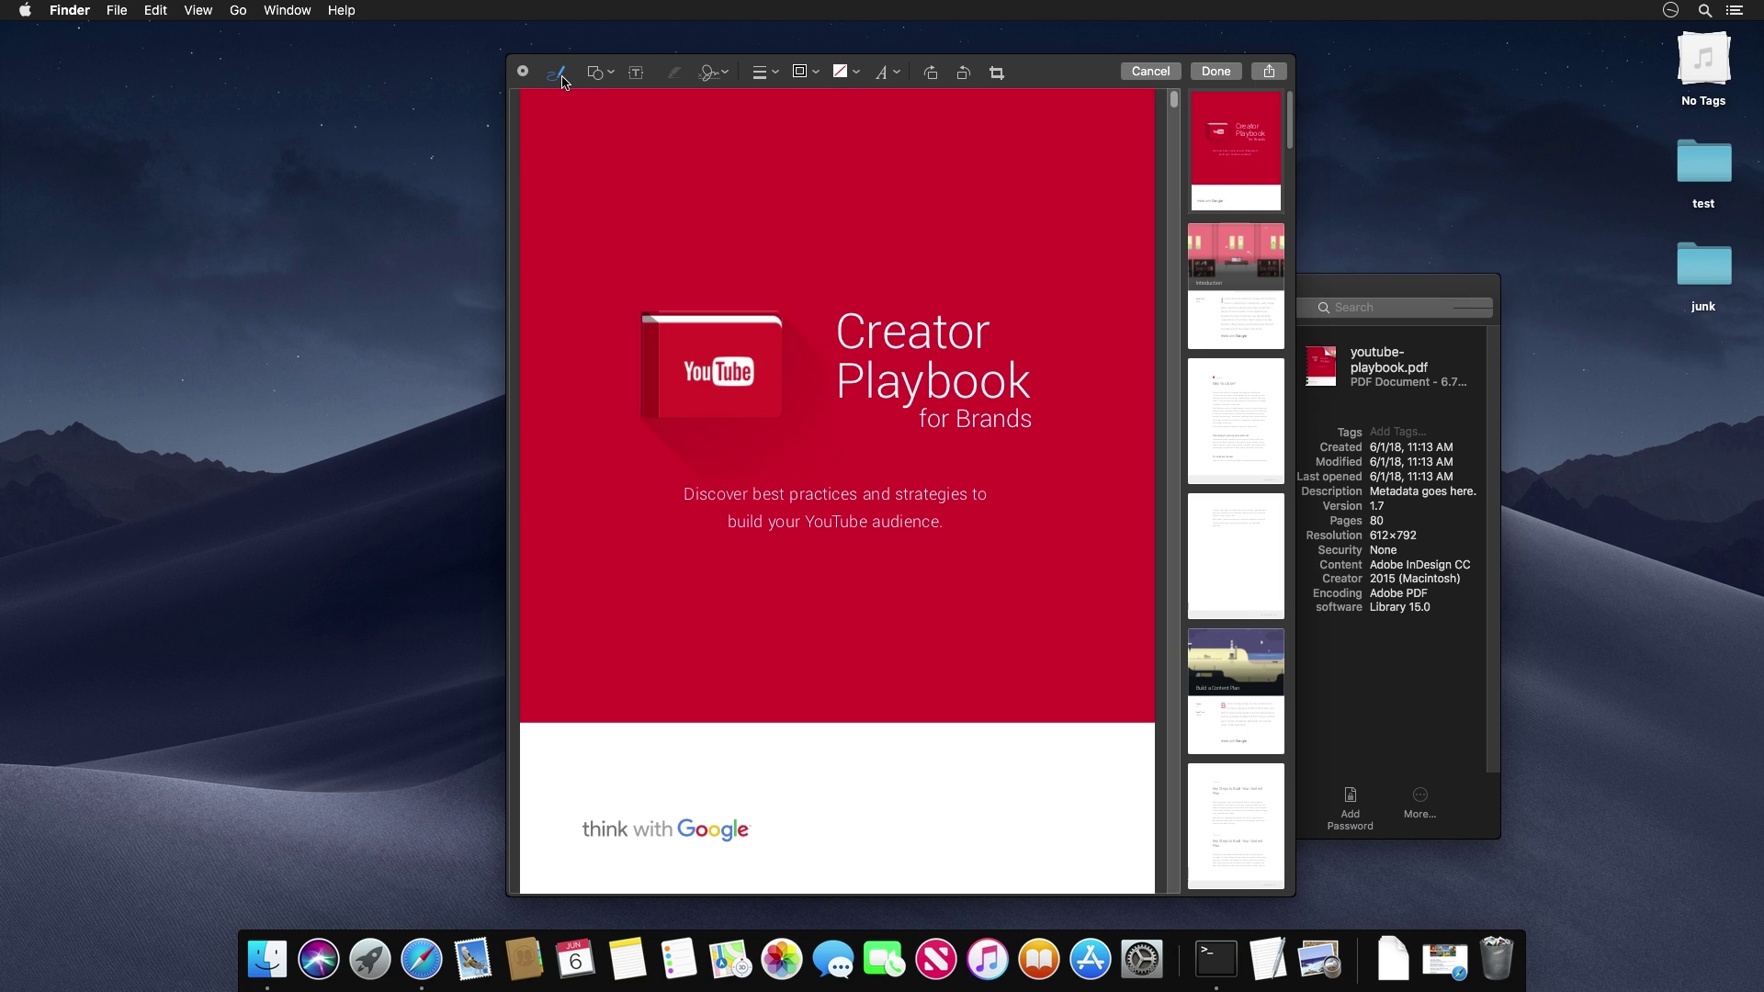
{"action": "left_click", "coordinate": [590, 79]}
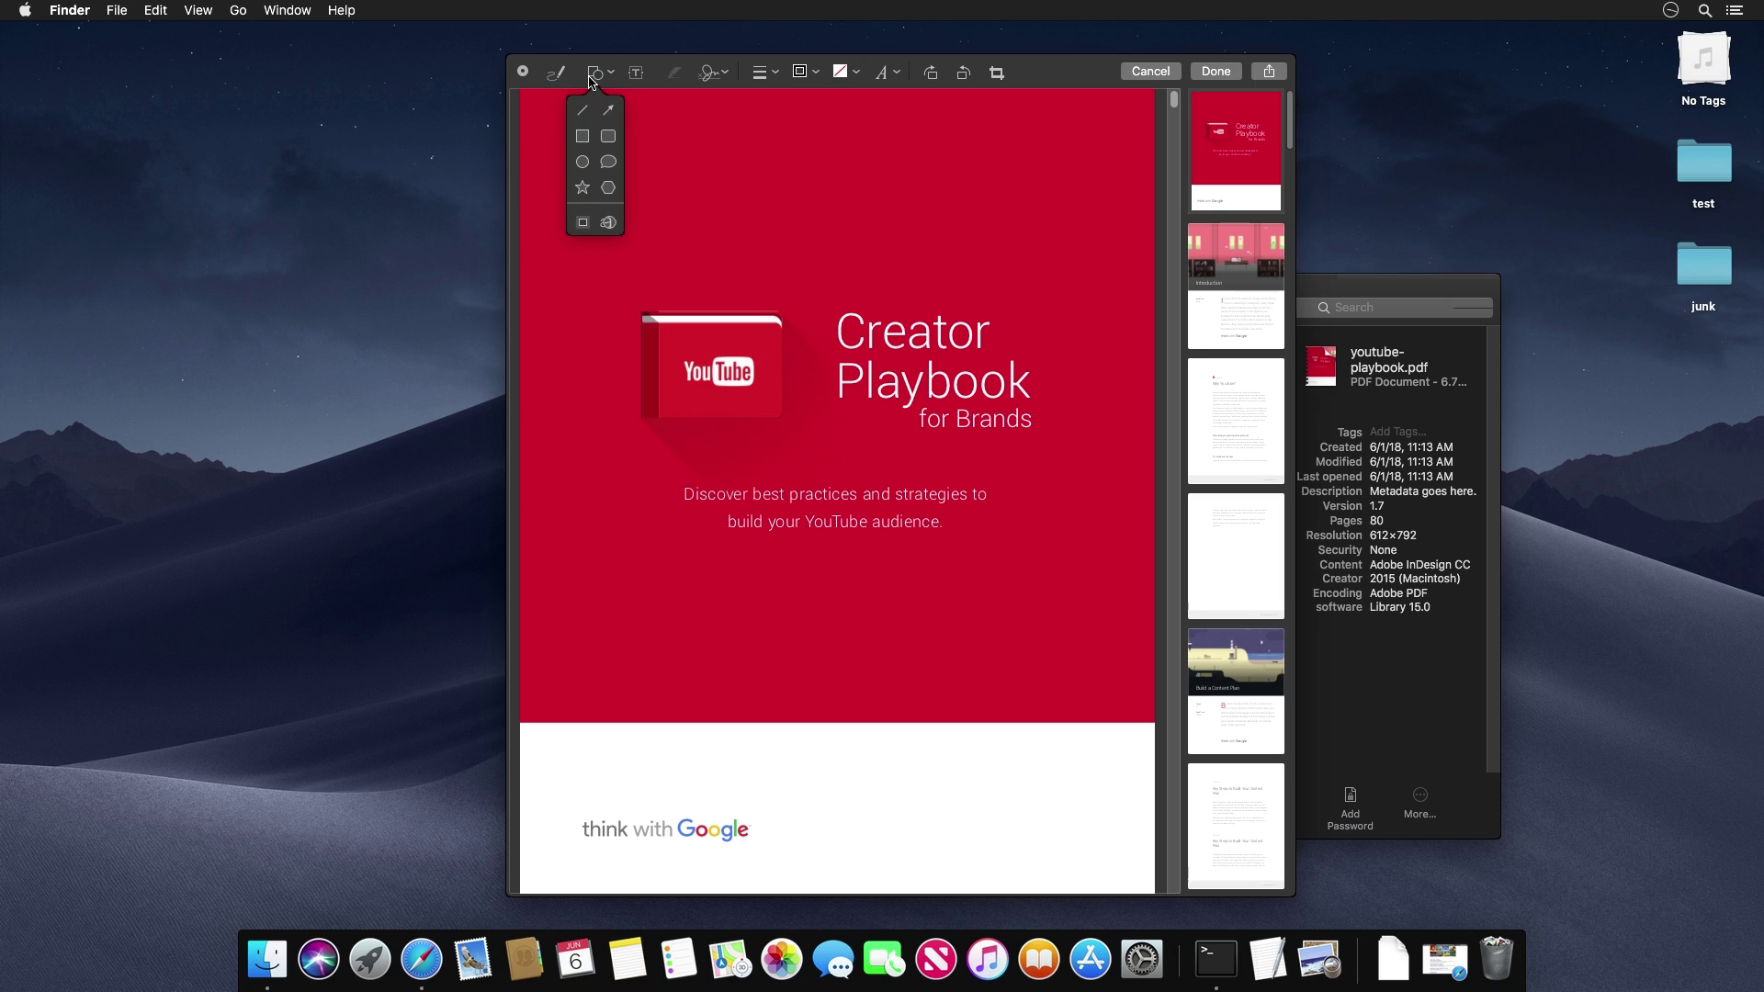
{"action": "left_click", "coordinate": [582, 162]}
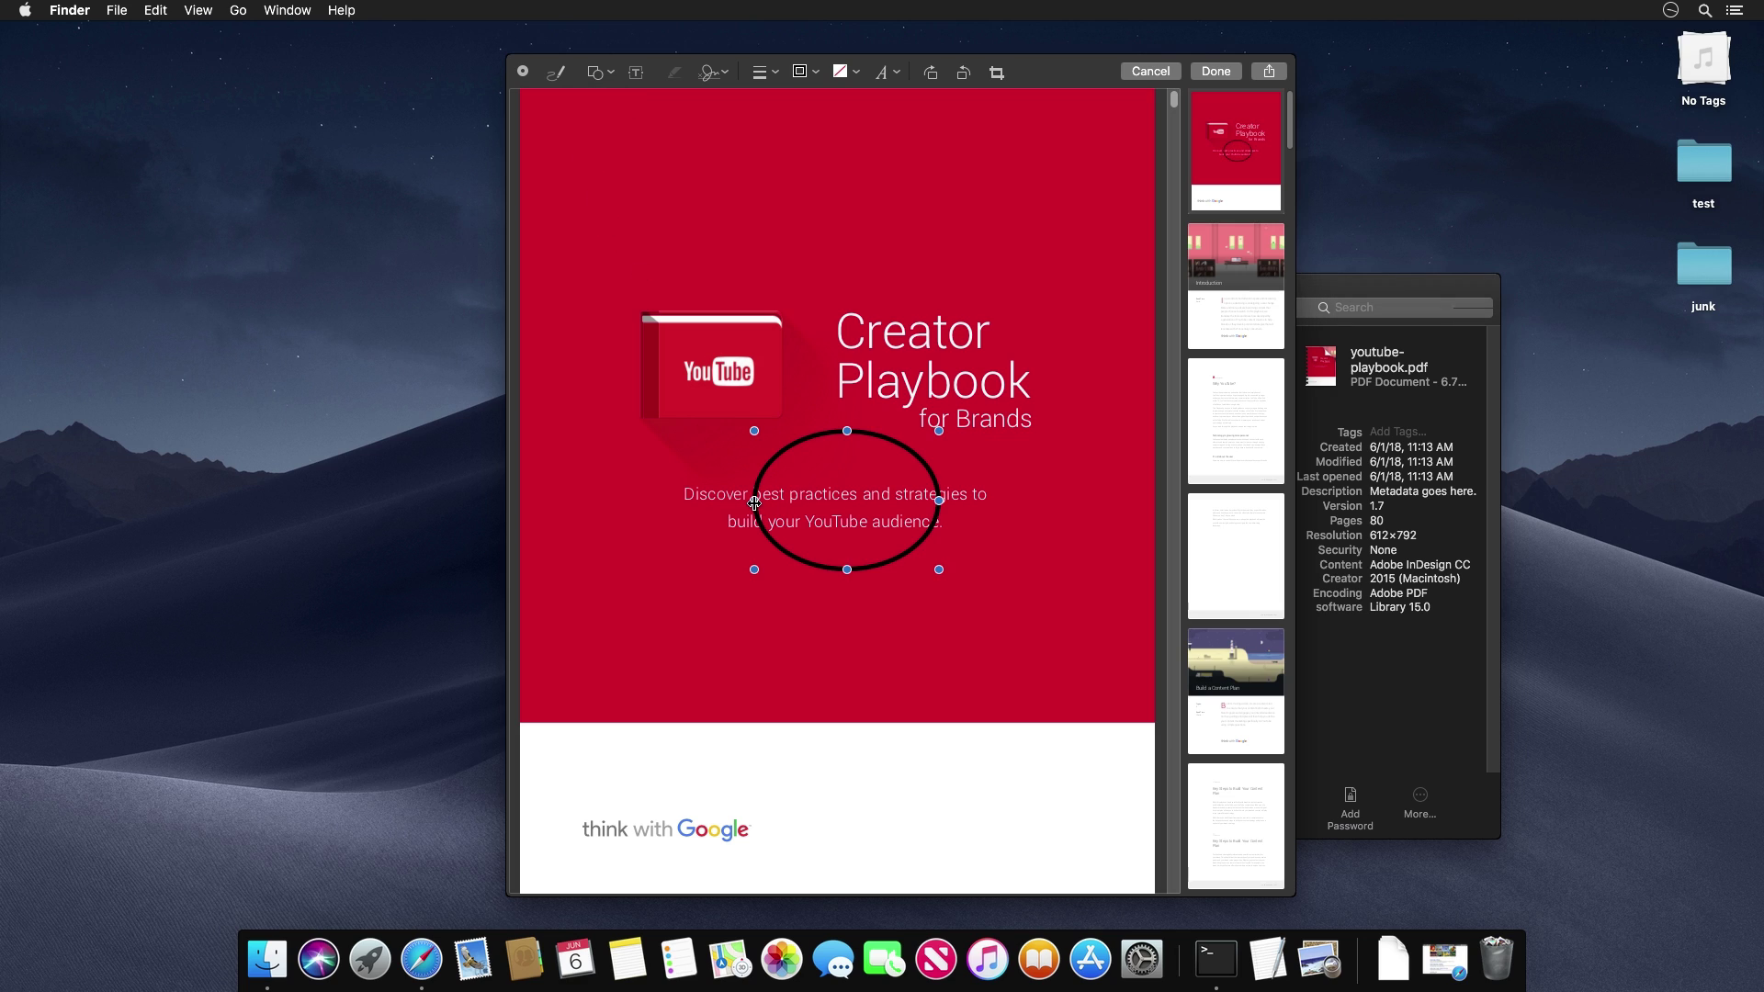
{"action": "left_click_drag", "start_coordinate": [754, 502], "coordinate": [671, 501]}
{"action": "left_click_drag", "start_coordinate": [939, 501], "coordinate": [1009, 502]}
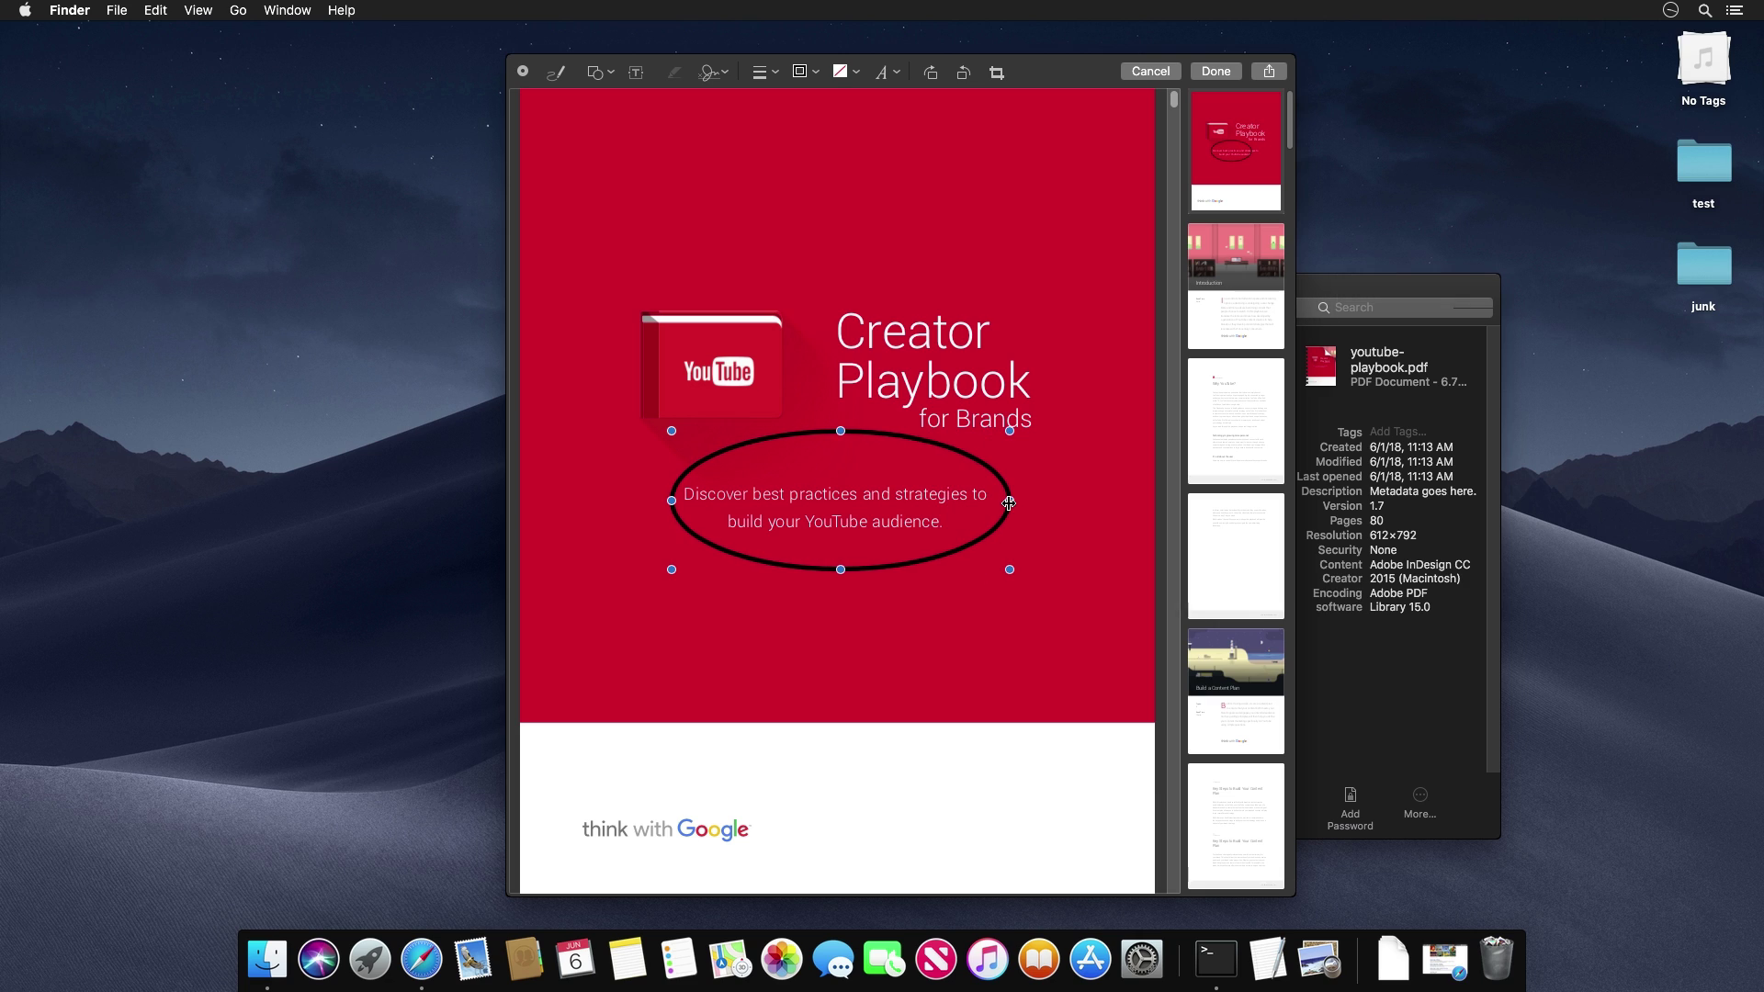
{"action": "left_click", "coordinate": [880, 504]}
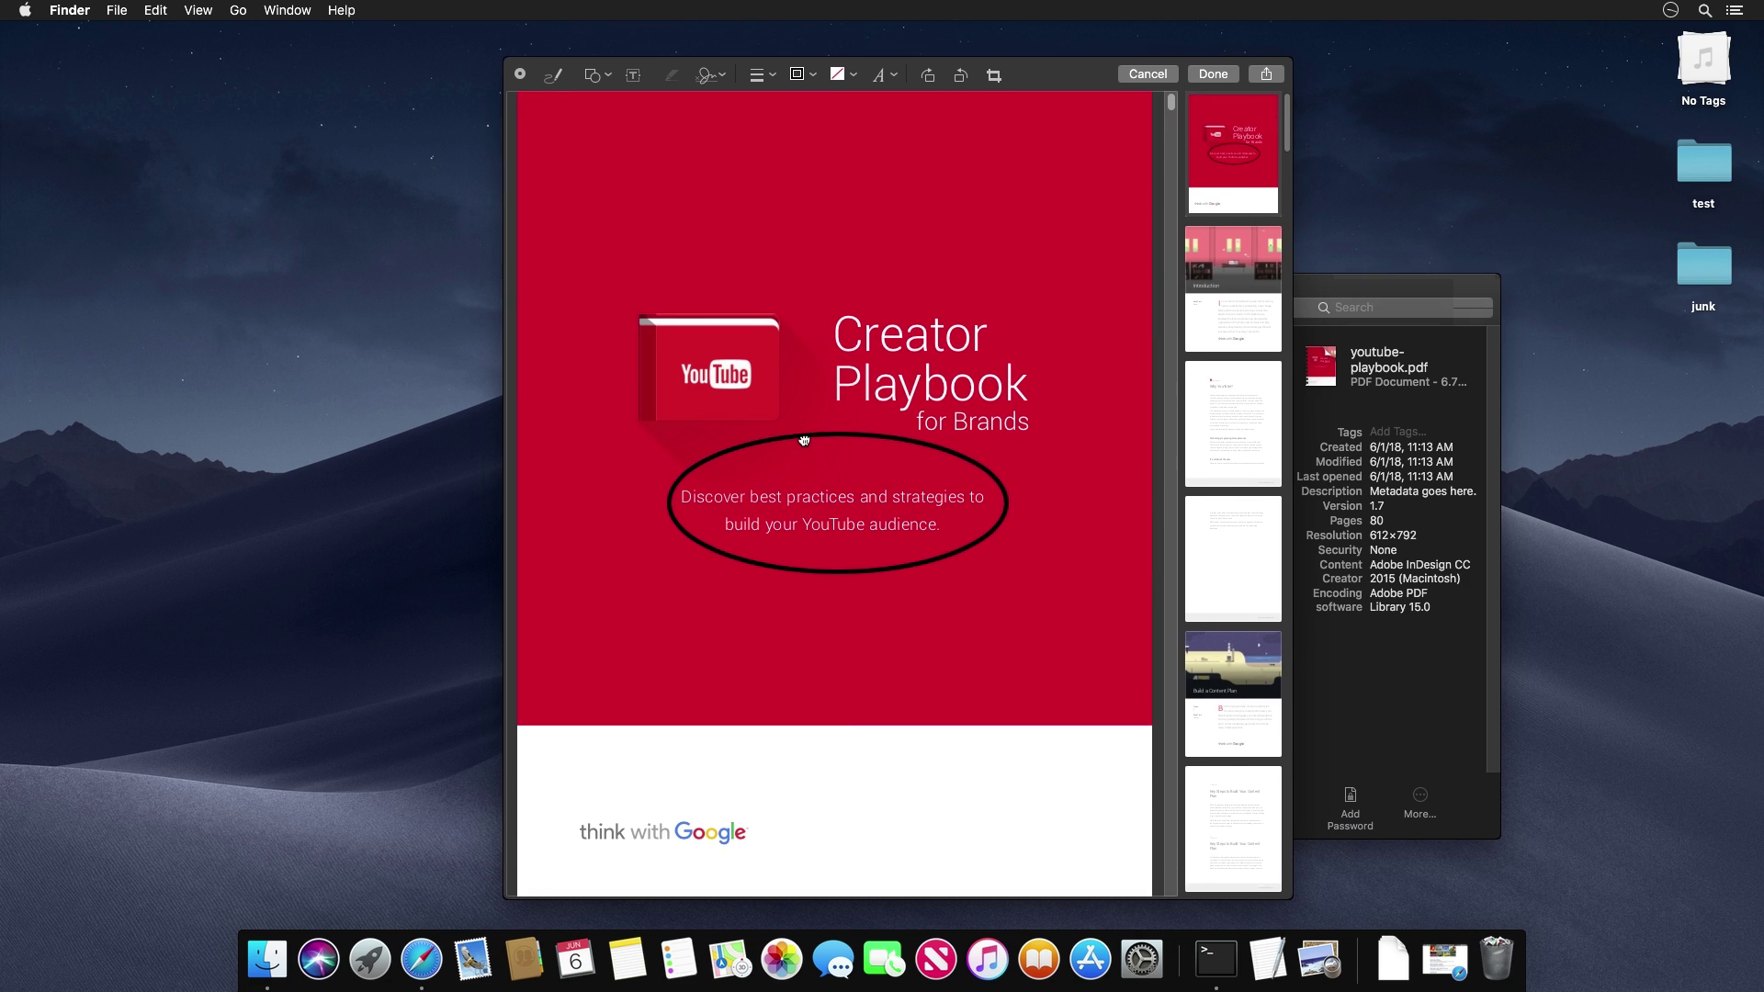
{"action": "left_click_drag", "start_coordinate": [804, 440], "coordinate": [801, 445]}
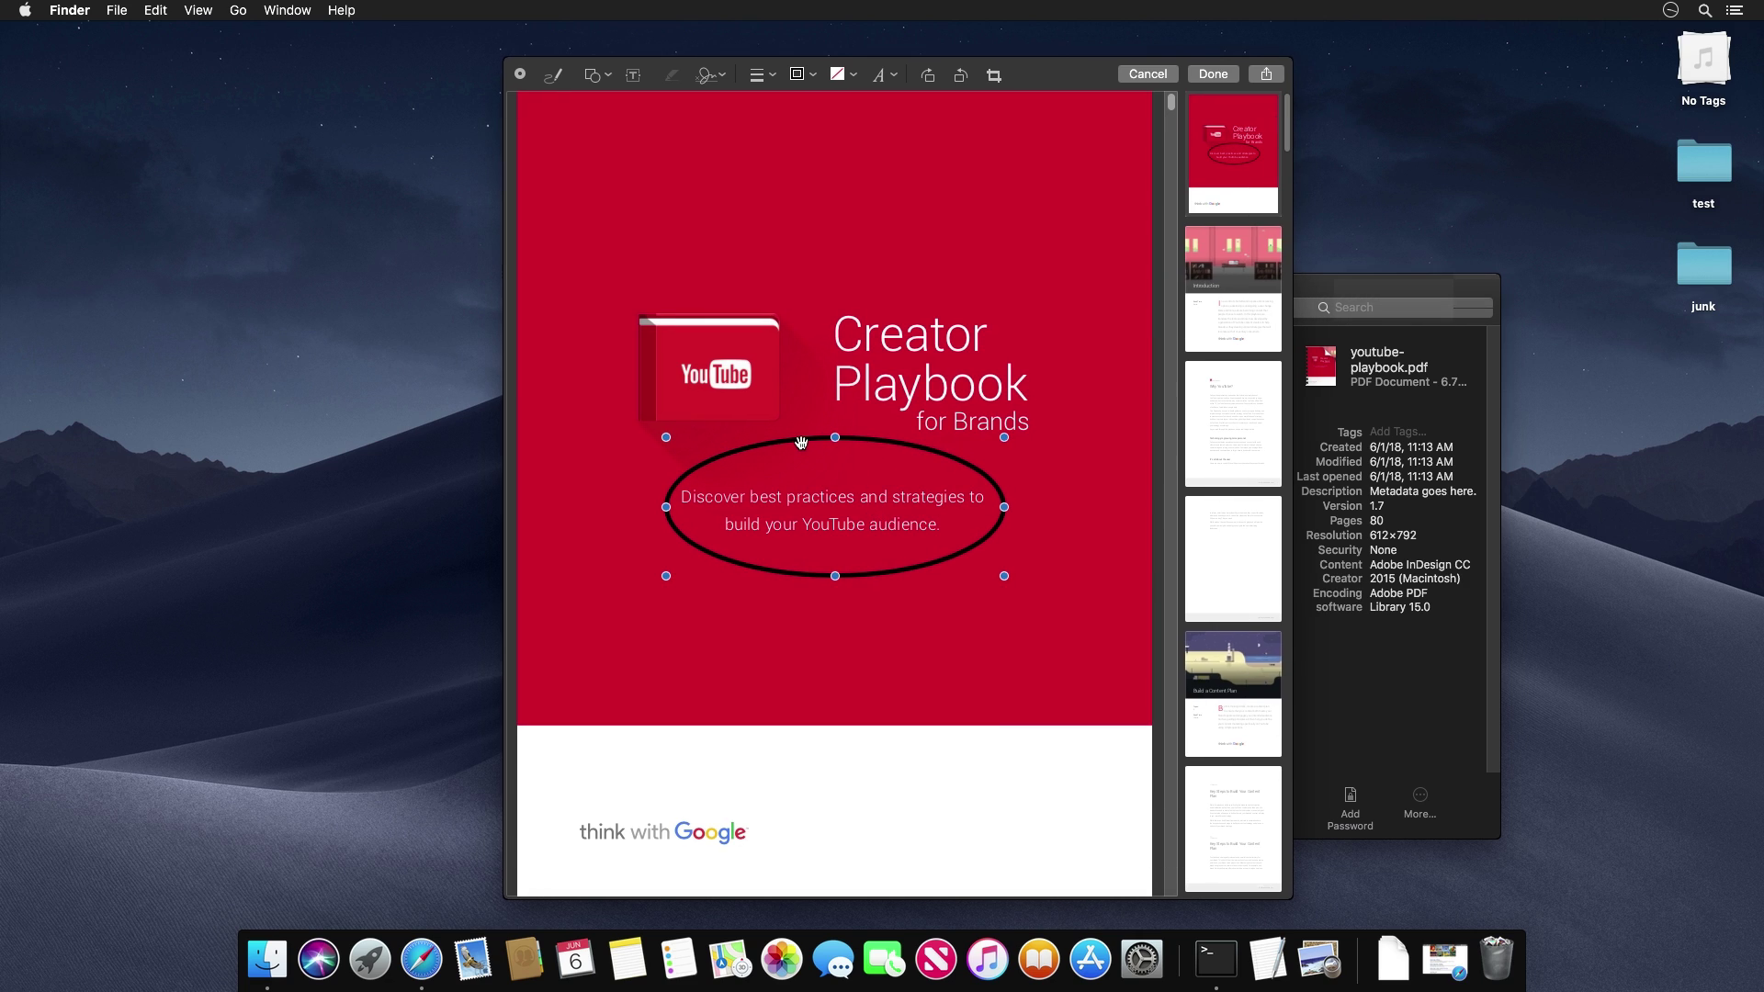
Save the markup on youtube-playbook.pdf and reopen the file in Quick Look to check it
{"action": "left_click", "coordinate": [1211, 74]}
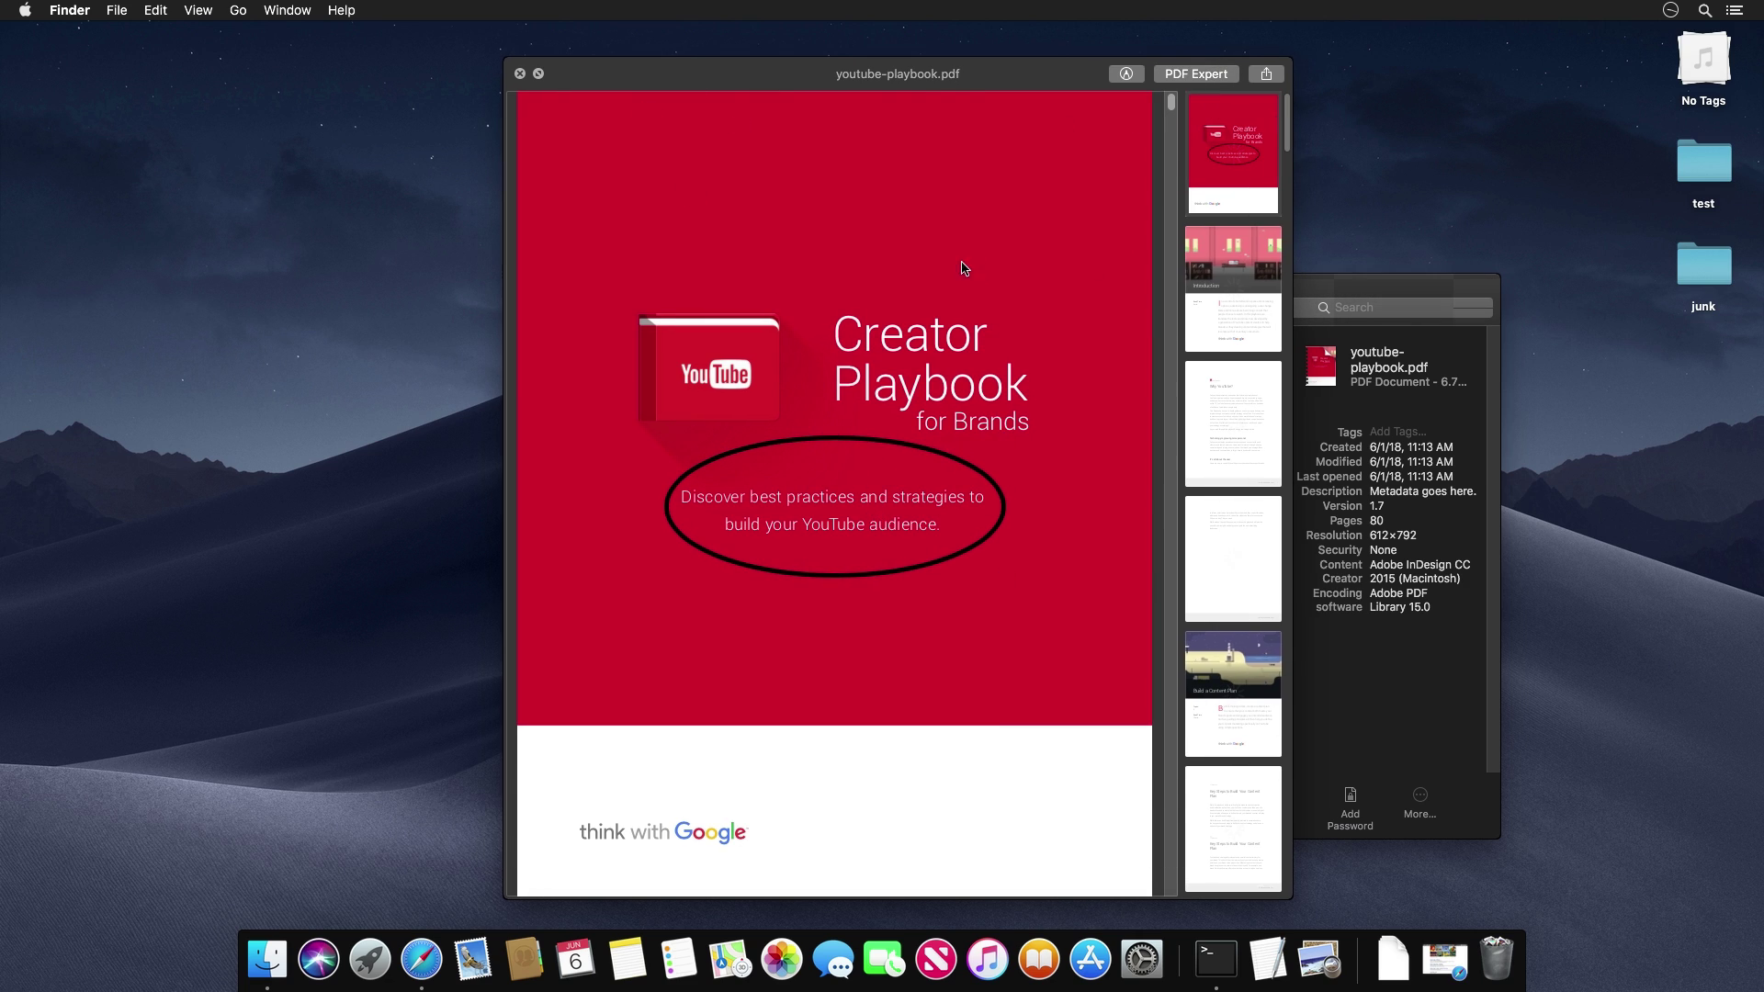
{"action": "left_click", "coordinate": [520, 75]}
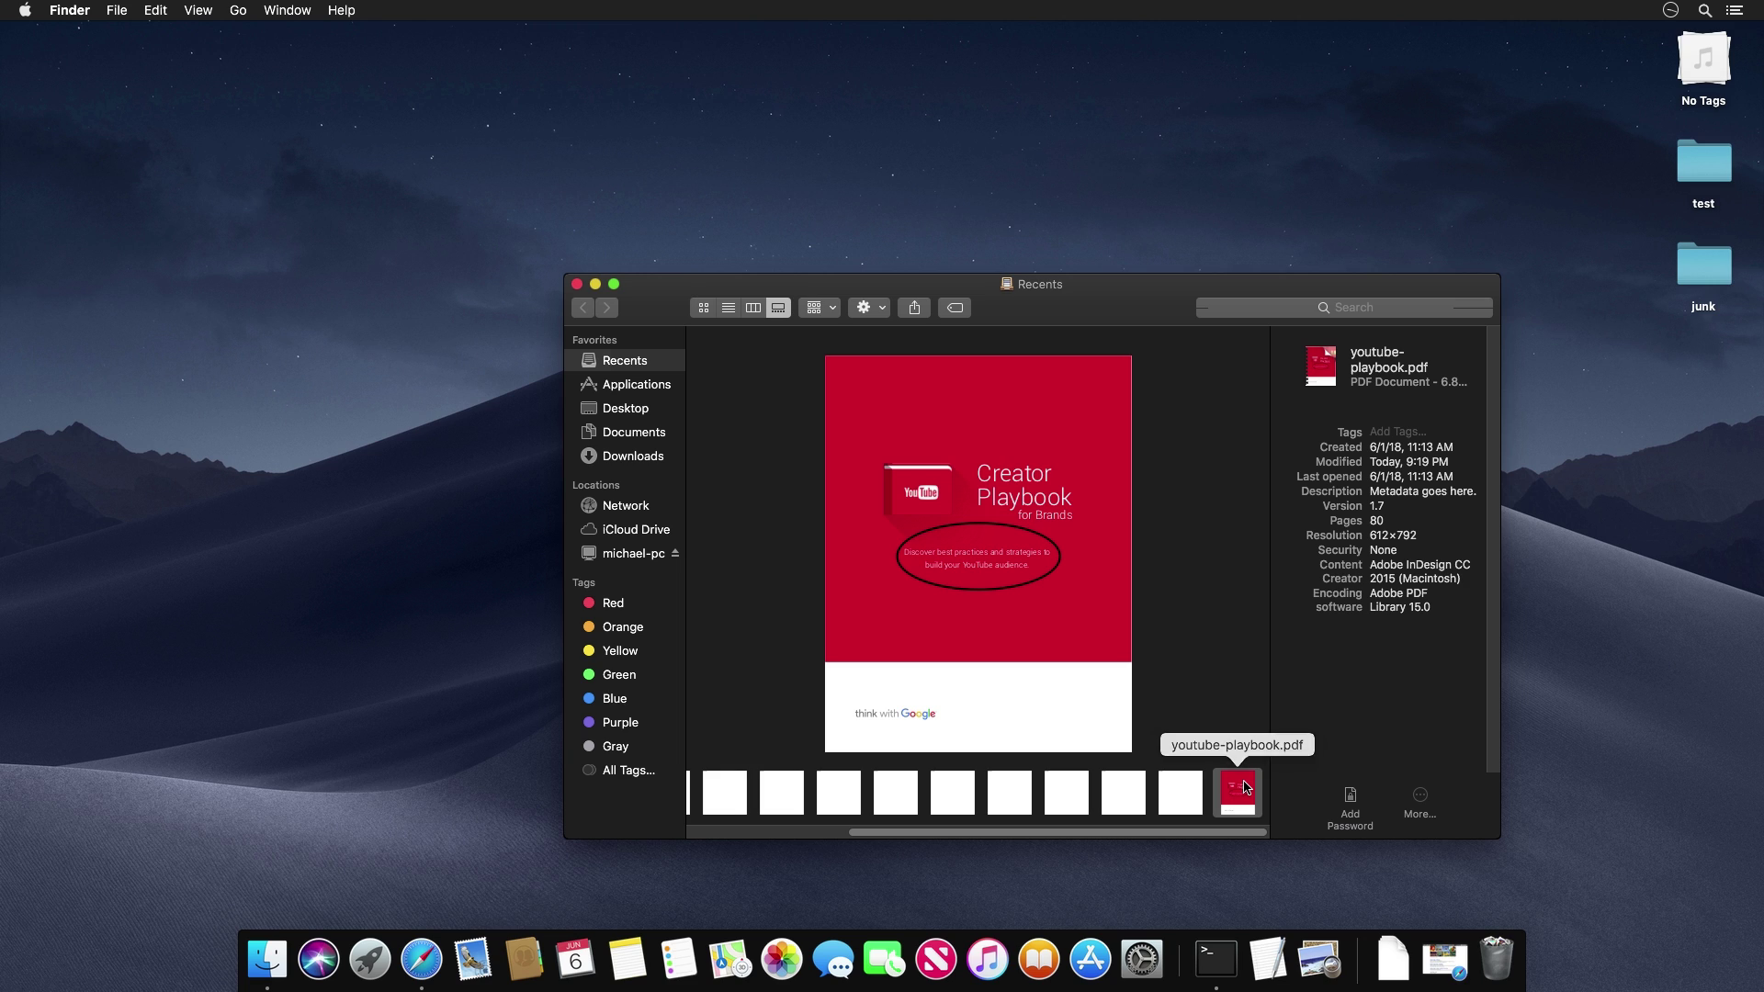
{"action": "key", "text": "space"}
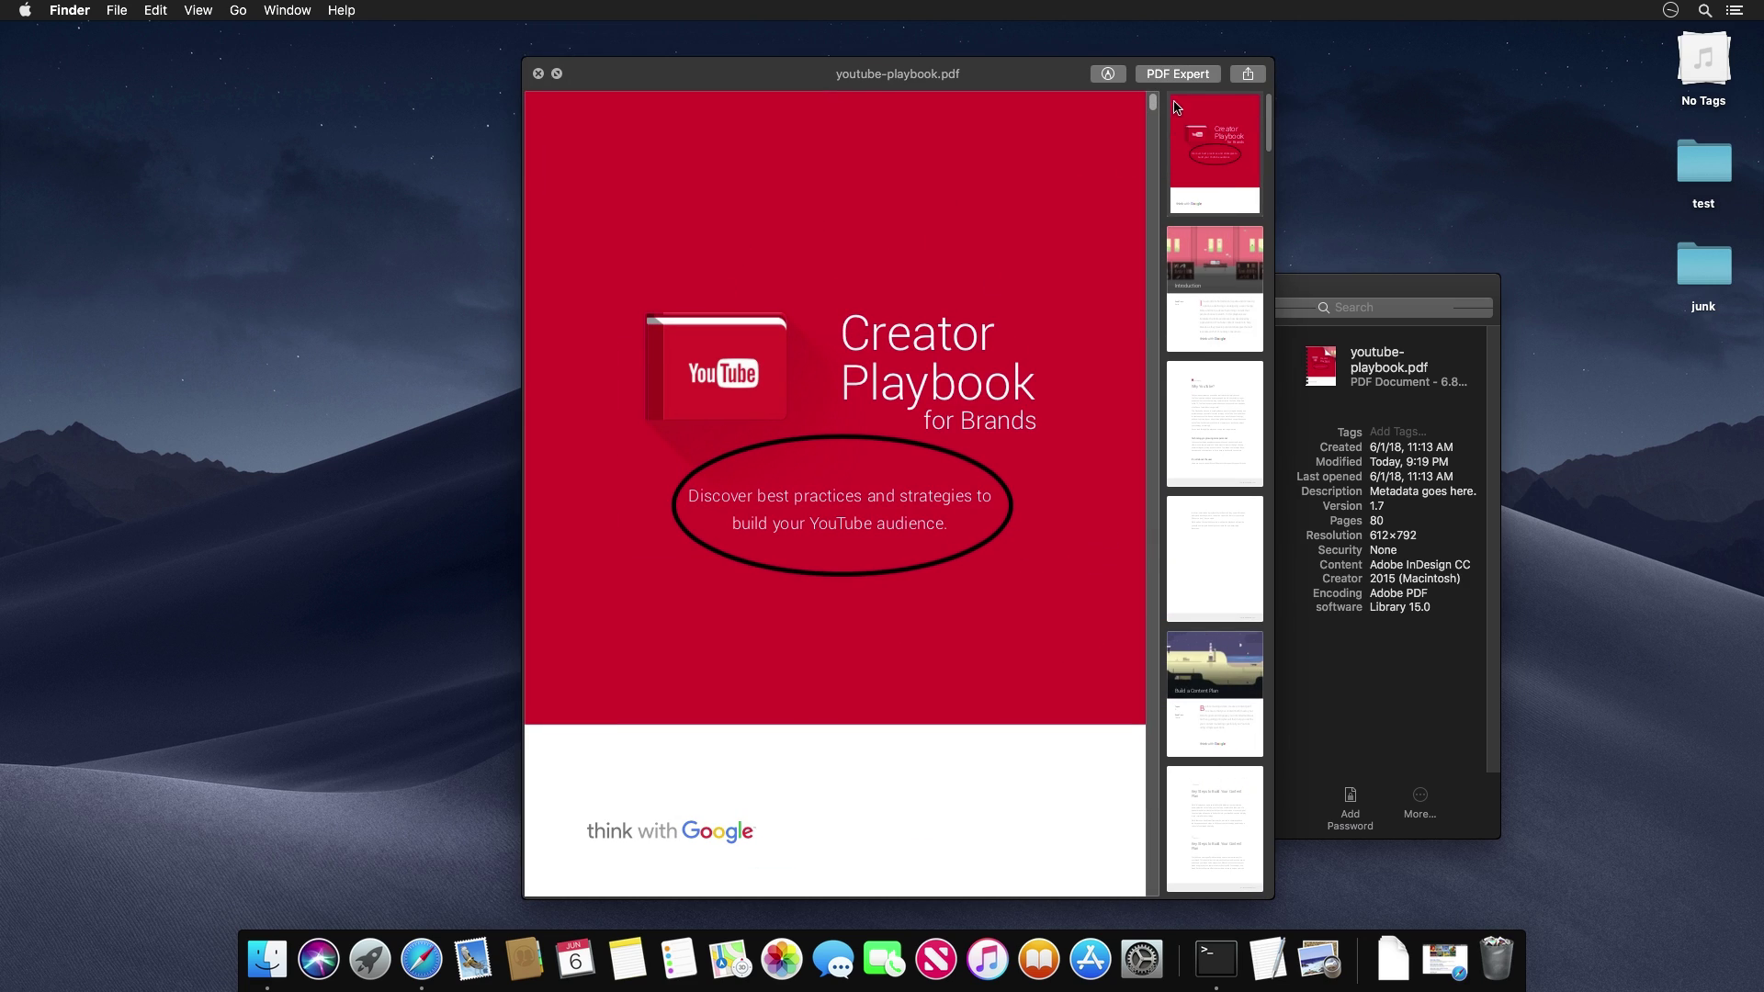
Check the signature option in the Quick Look markup tools for youtube-playbook.pdf, and minimize the window
{"action": "left_click", "coordinate": [1109, 73]}
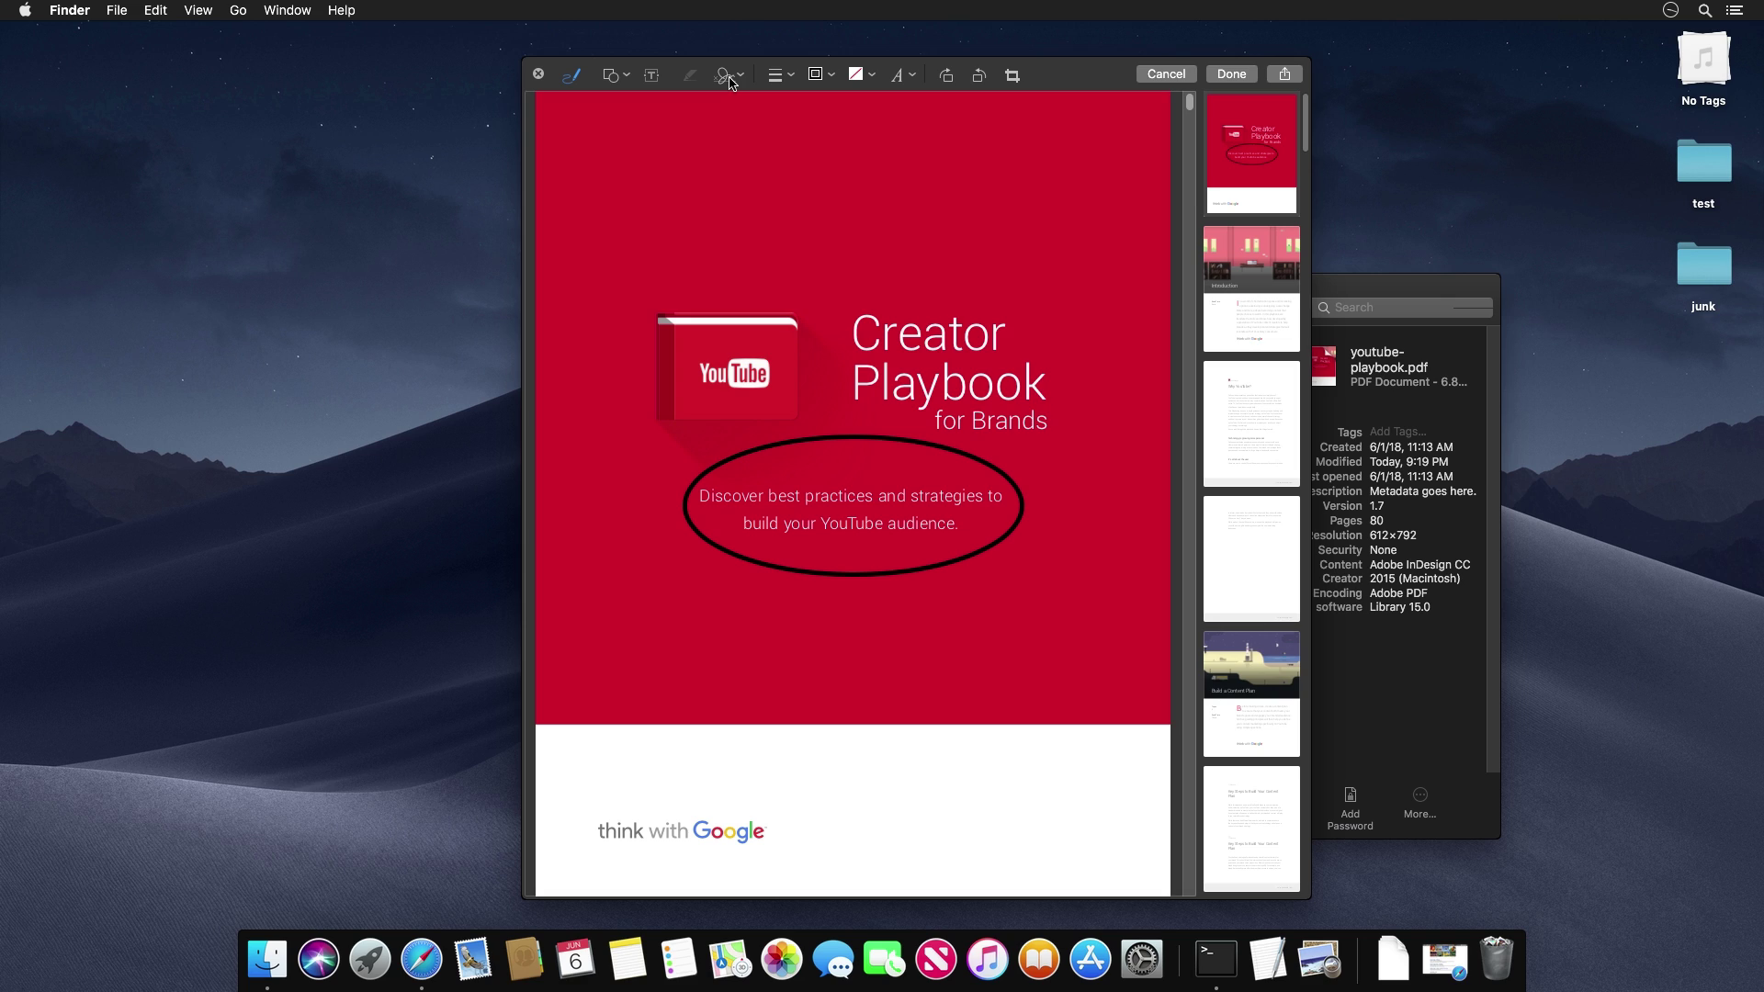
{"action": "left_click", "coordinate": [732, 83]}
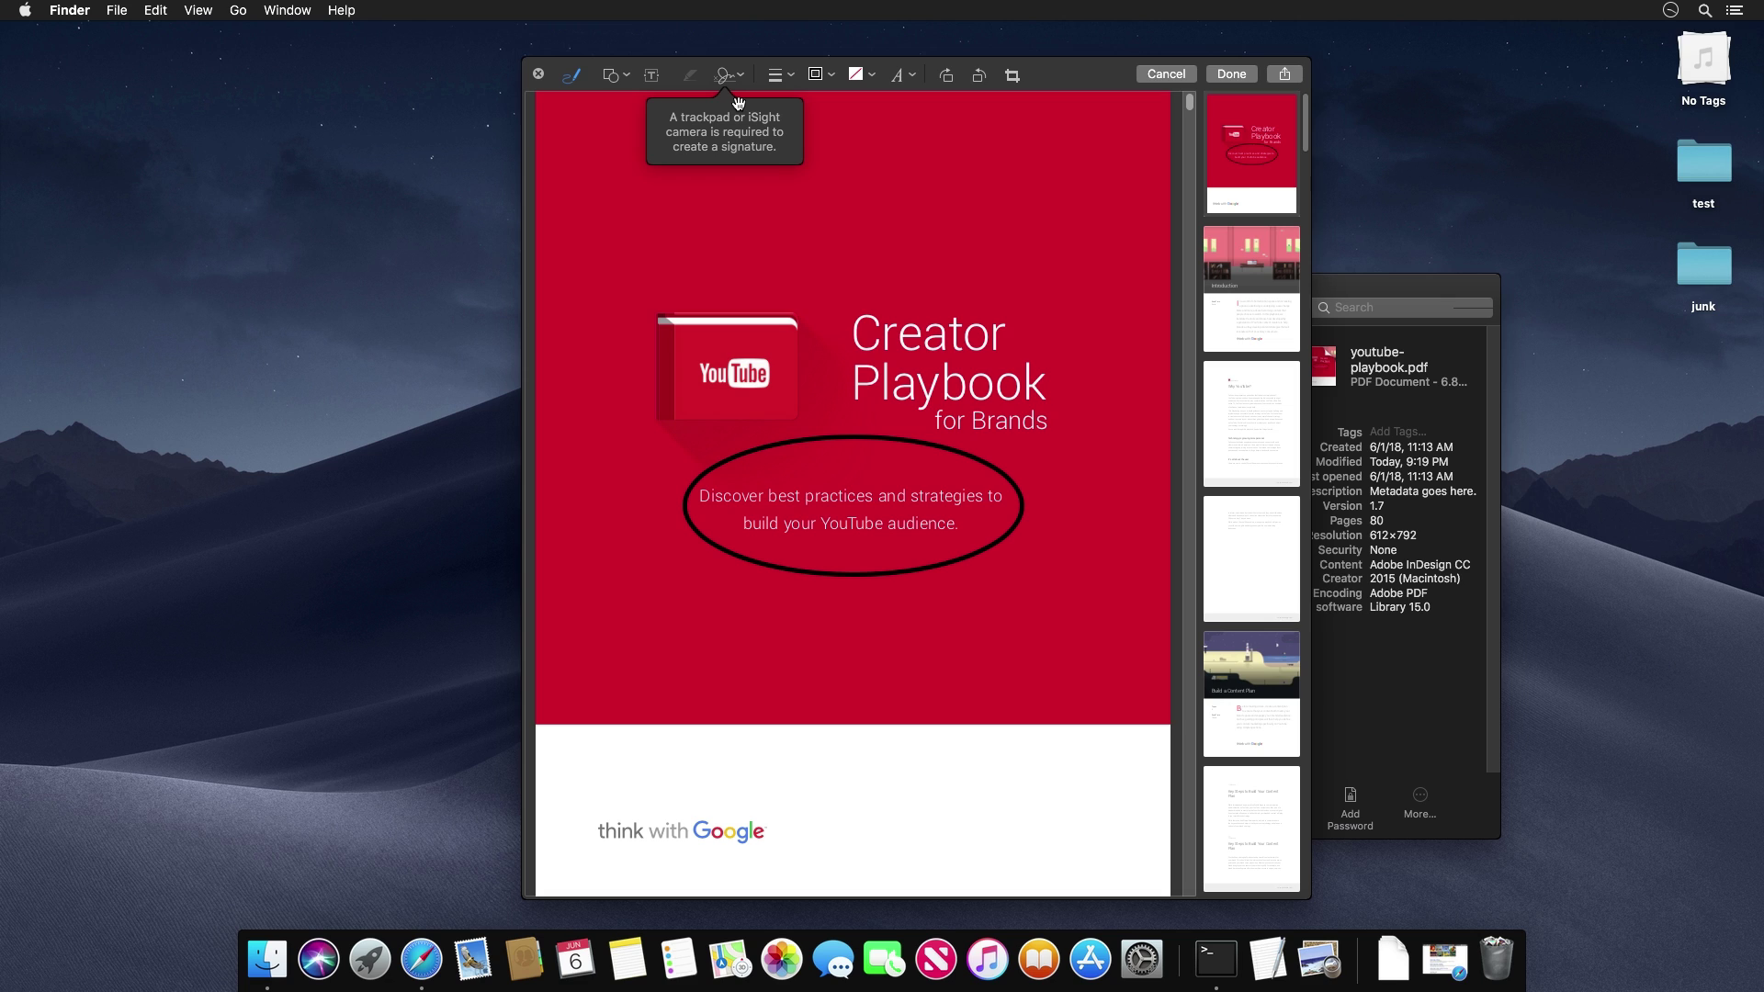
{"action": "key", "text": "super+m"}
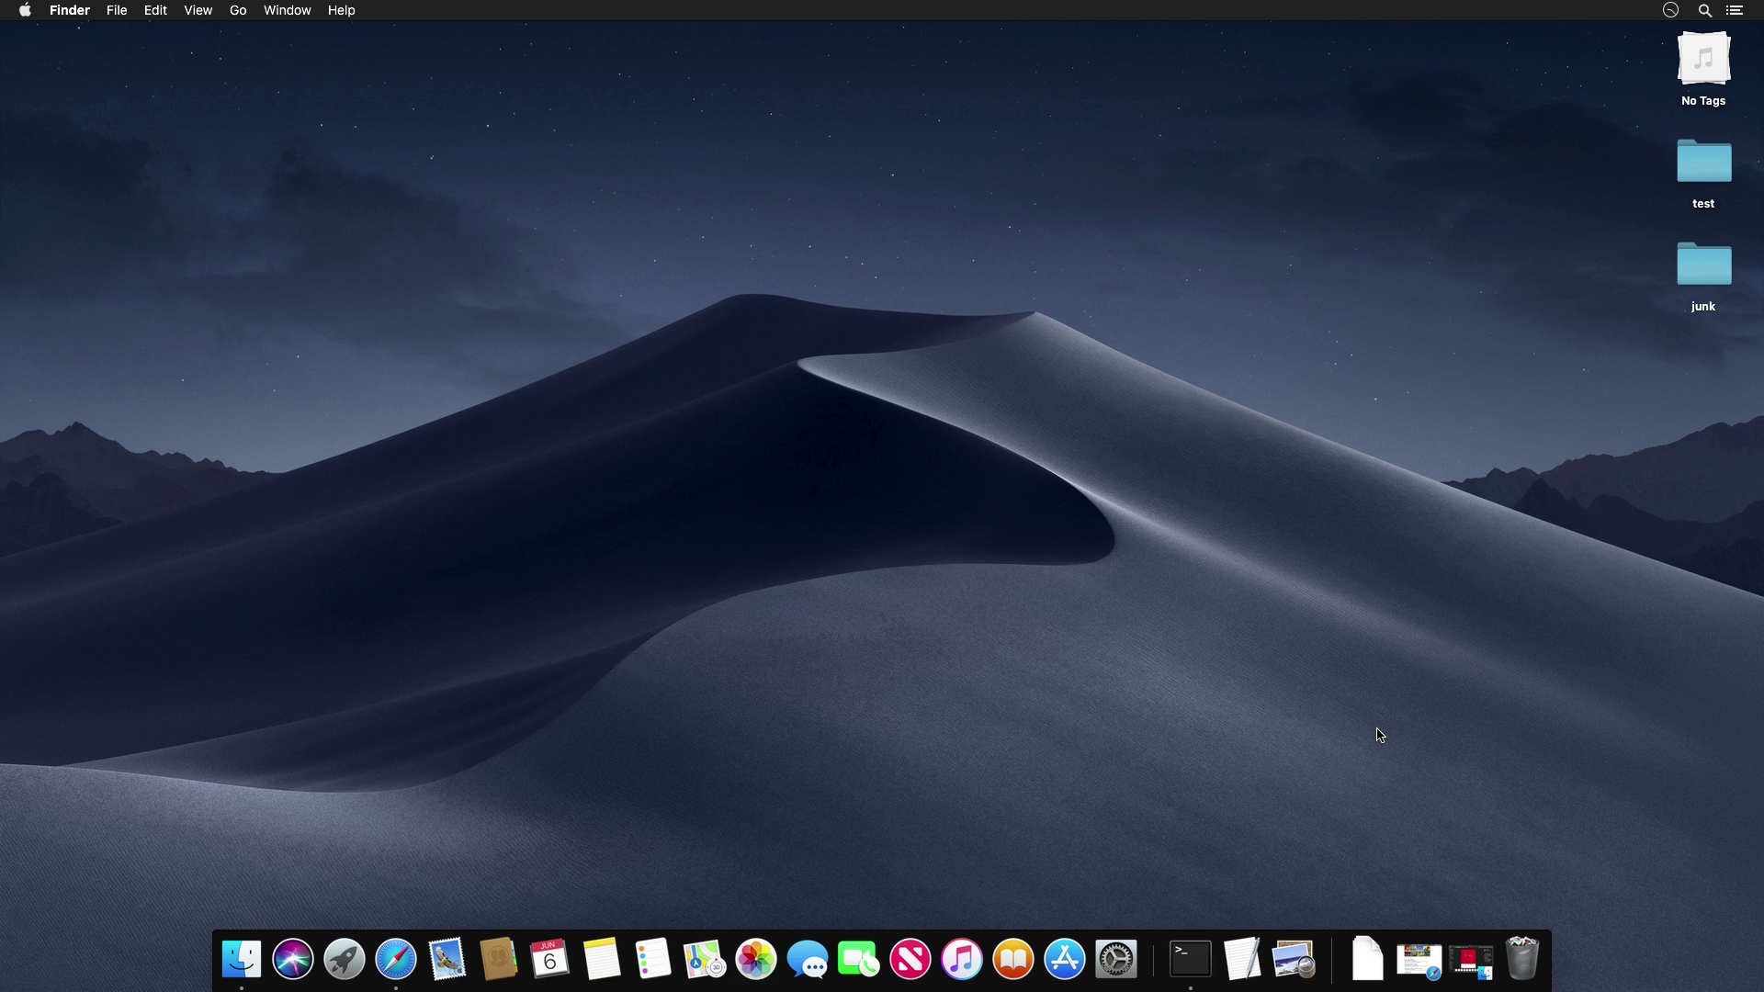
Look through the Applications folder in Finder, selecting the Home, News, Stocks and Voice Memos apps to view their details
{"action": "left_click", "coordinate": [244, 958]}
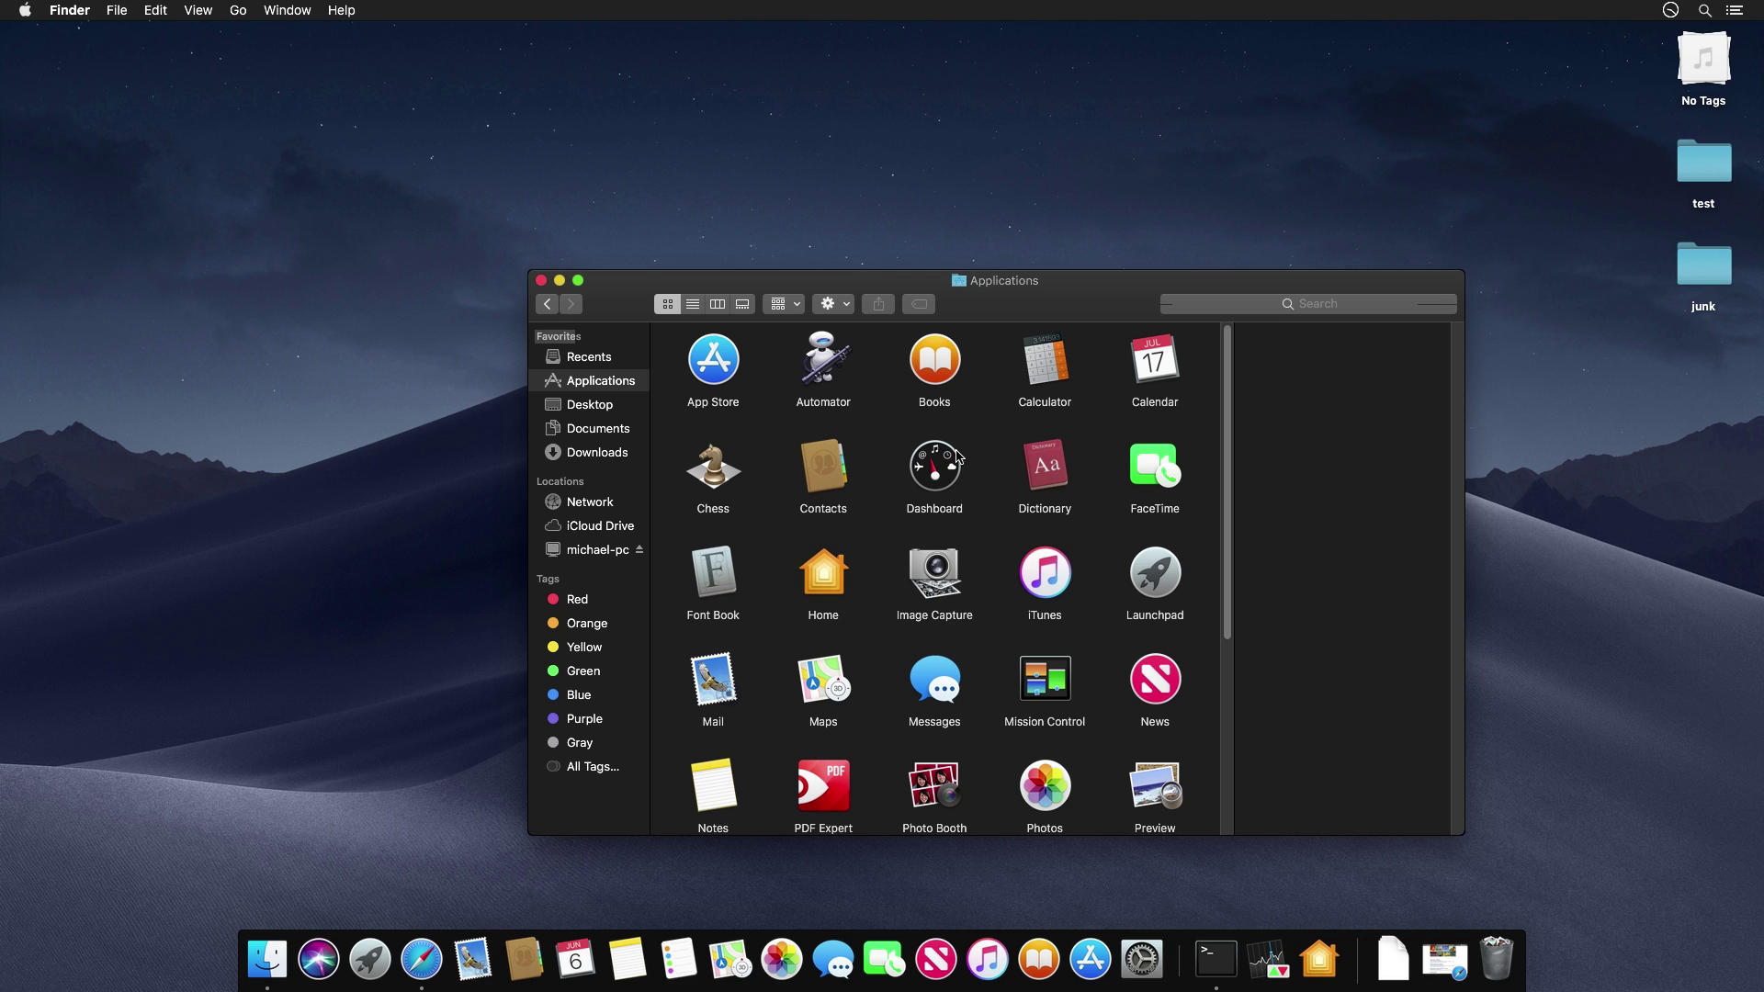
{"action": "left_click", "coordinate": [823, 579]}
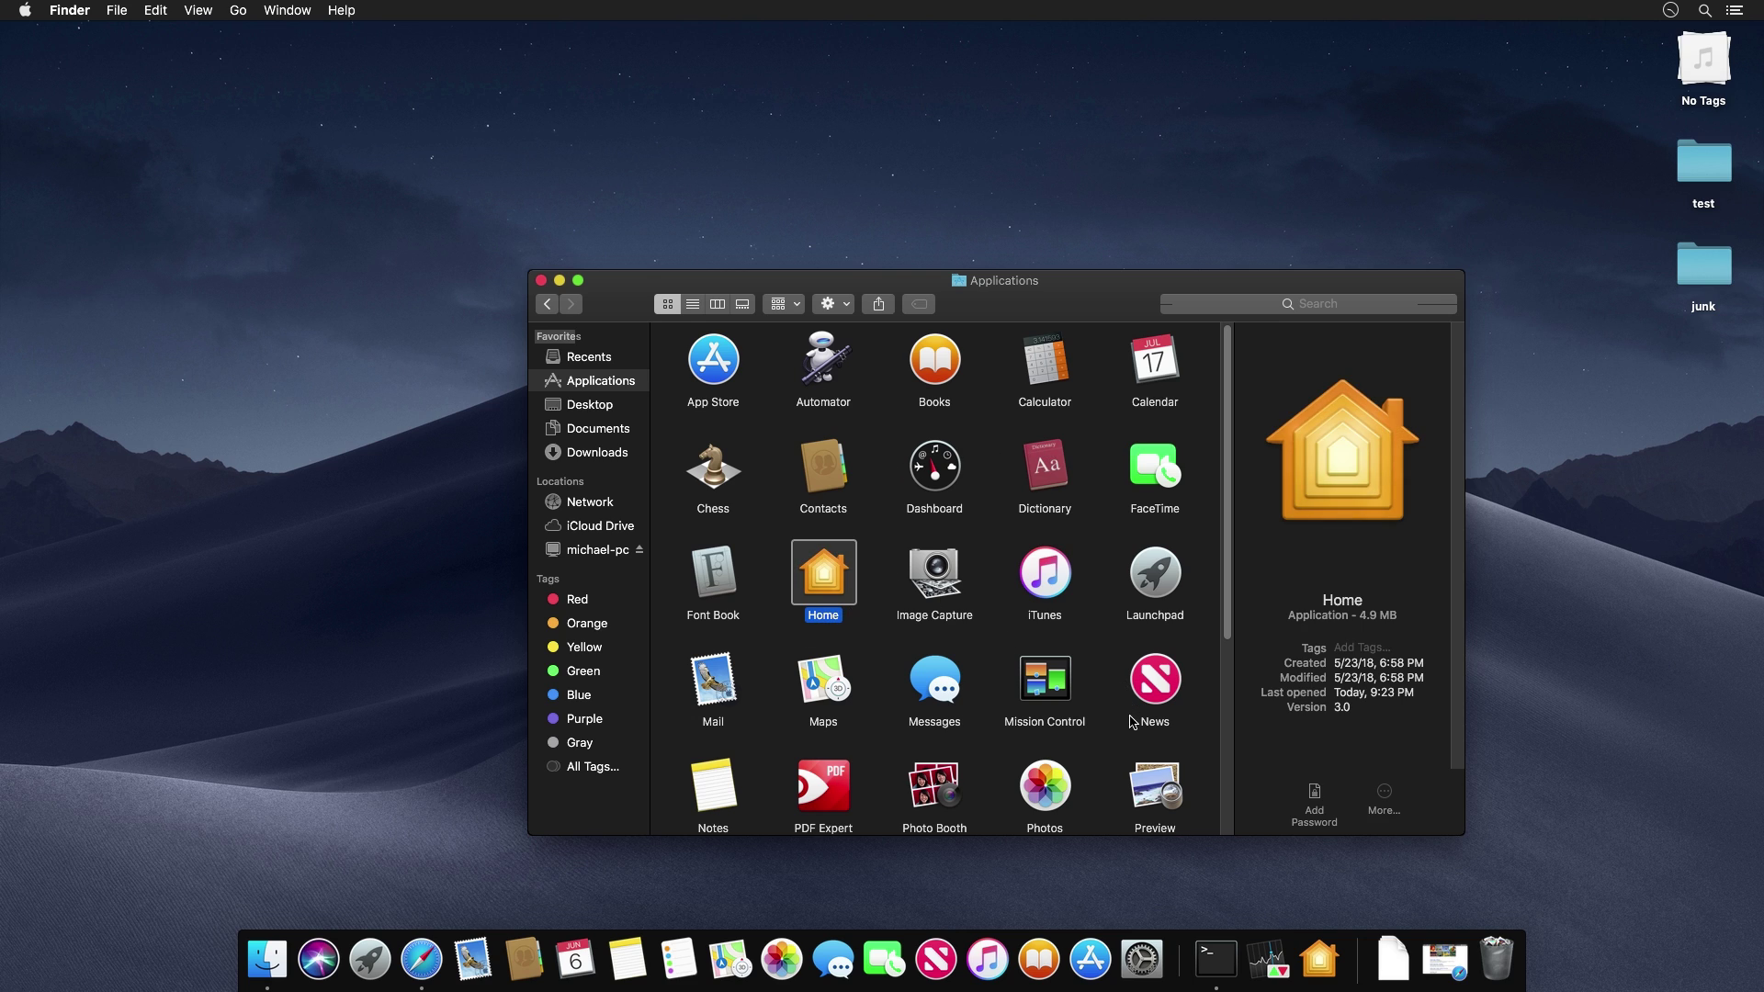
{"action": "left_click_drag", "start_coordinate": [1123, 735], "coordinate": [1218, 650]}
{"action": "scroll", "coordinate": [702, 773], "scroll_direction": "down", "scroll_amount": 5}
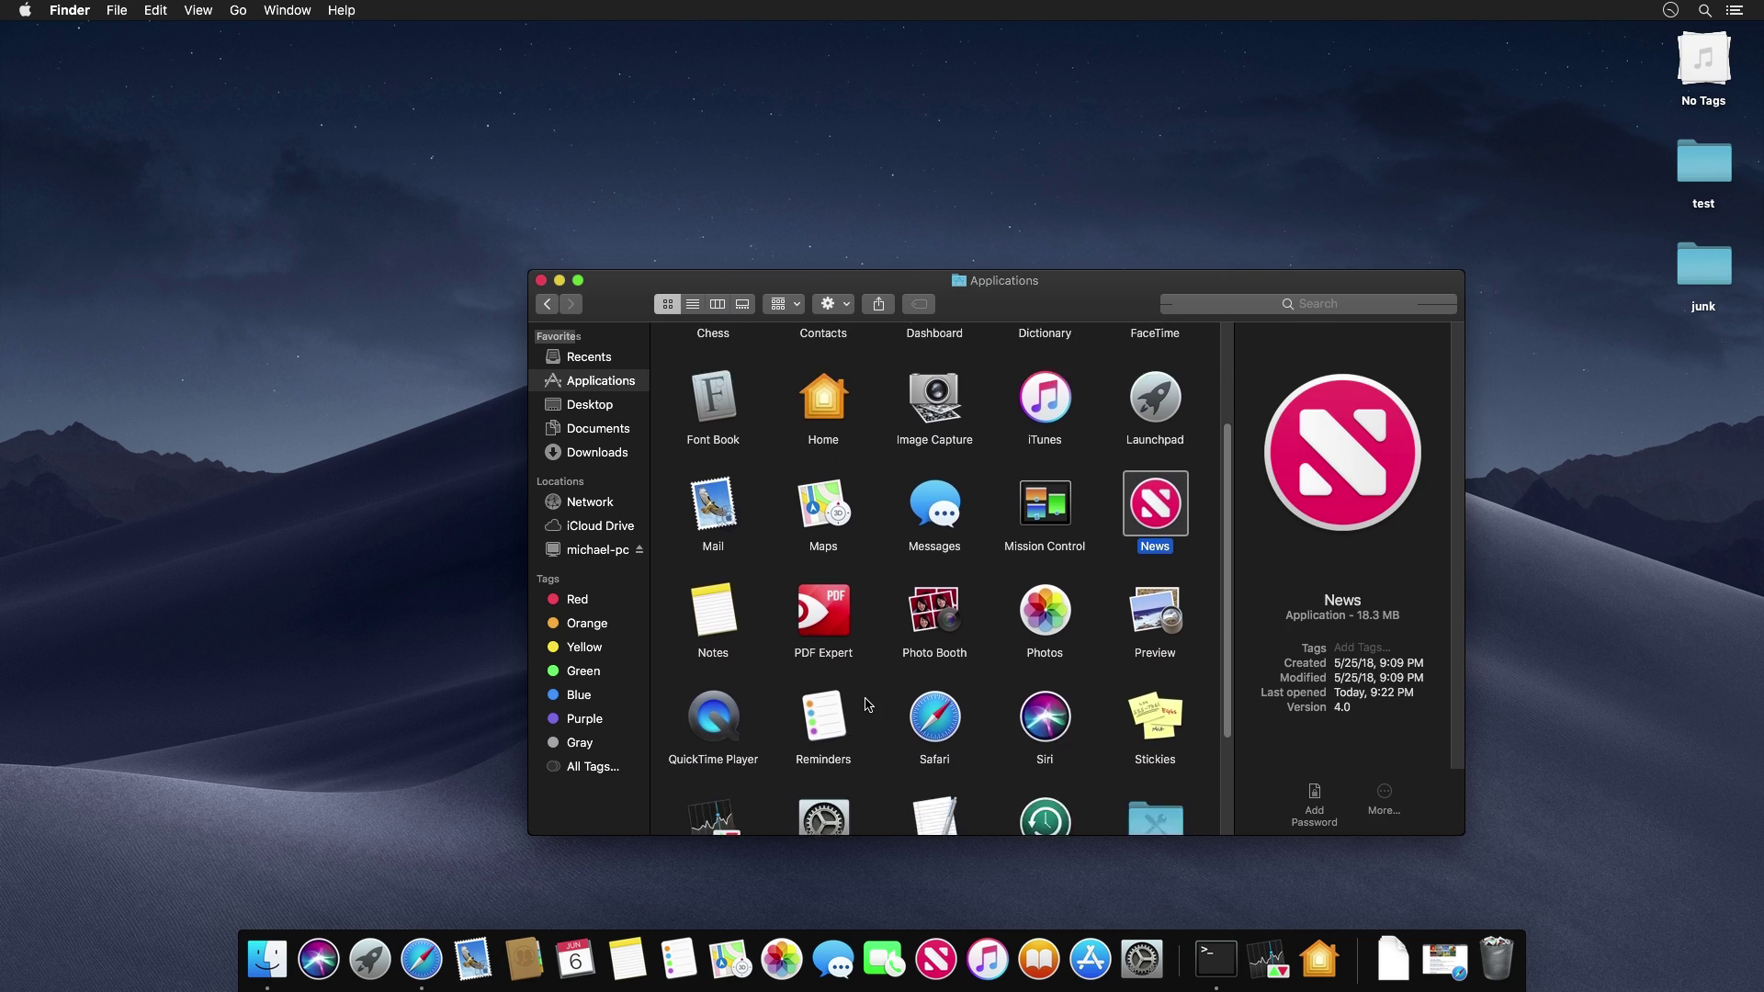
{"action": "left_click", "coordinate": [699, 779]}
{"action": "scroll", "coordinate": [708, 781], "scroll_direction": "down", "scroll_amount": 1}
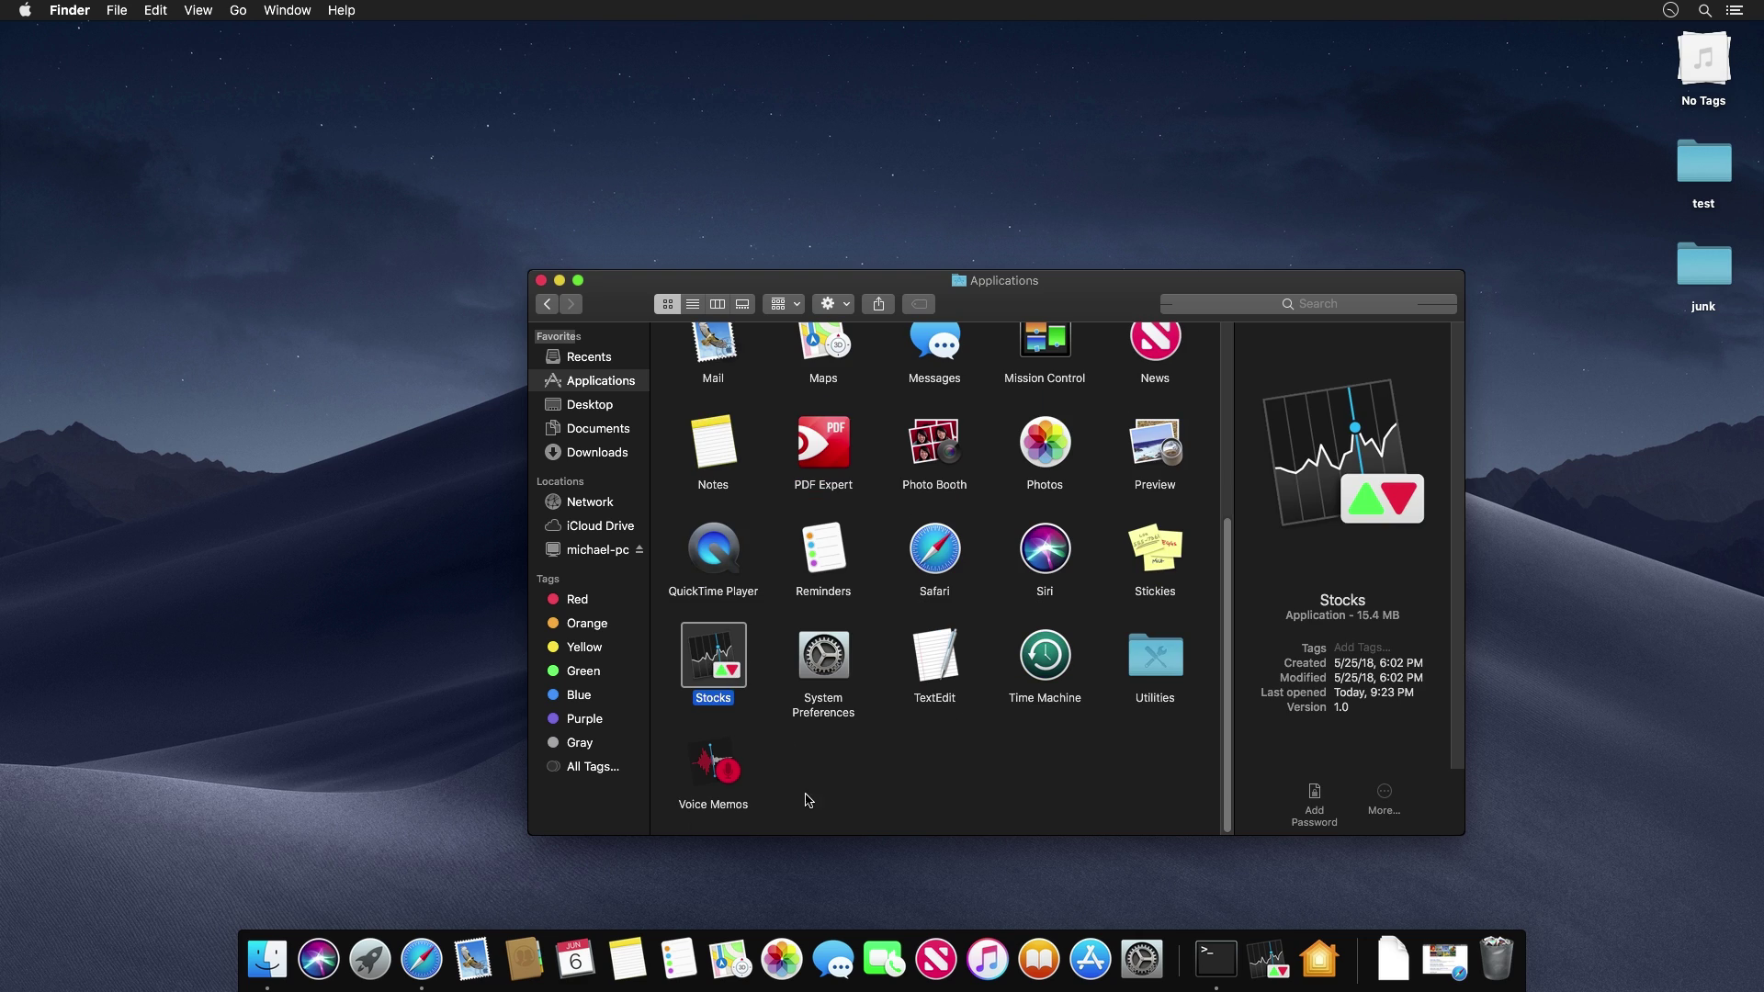
{"action": "left_click_drag", "start_coordinate": [805, 804], "coordinate": [712, 779]}
{"action": "left_click", "coordinate": [813, 765]}
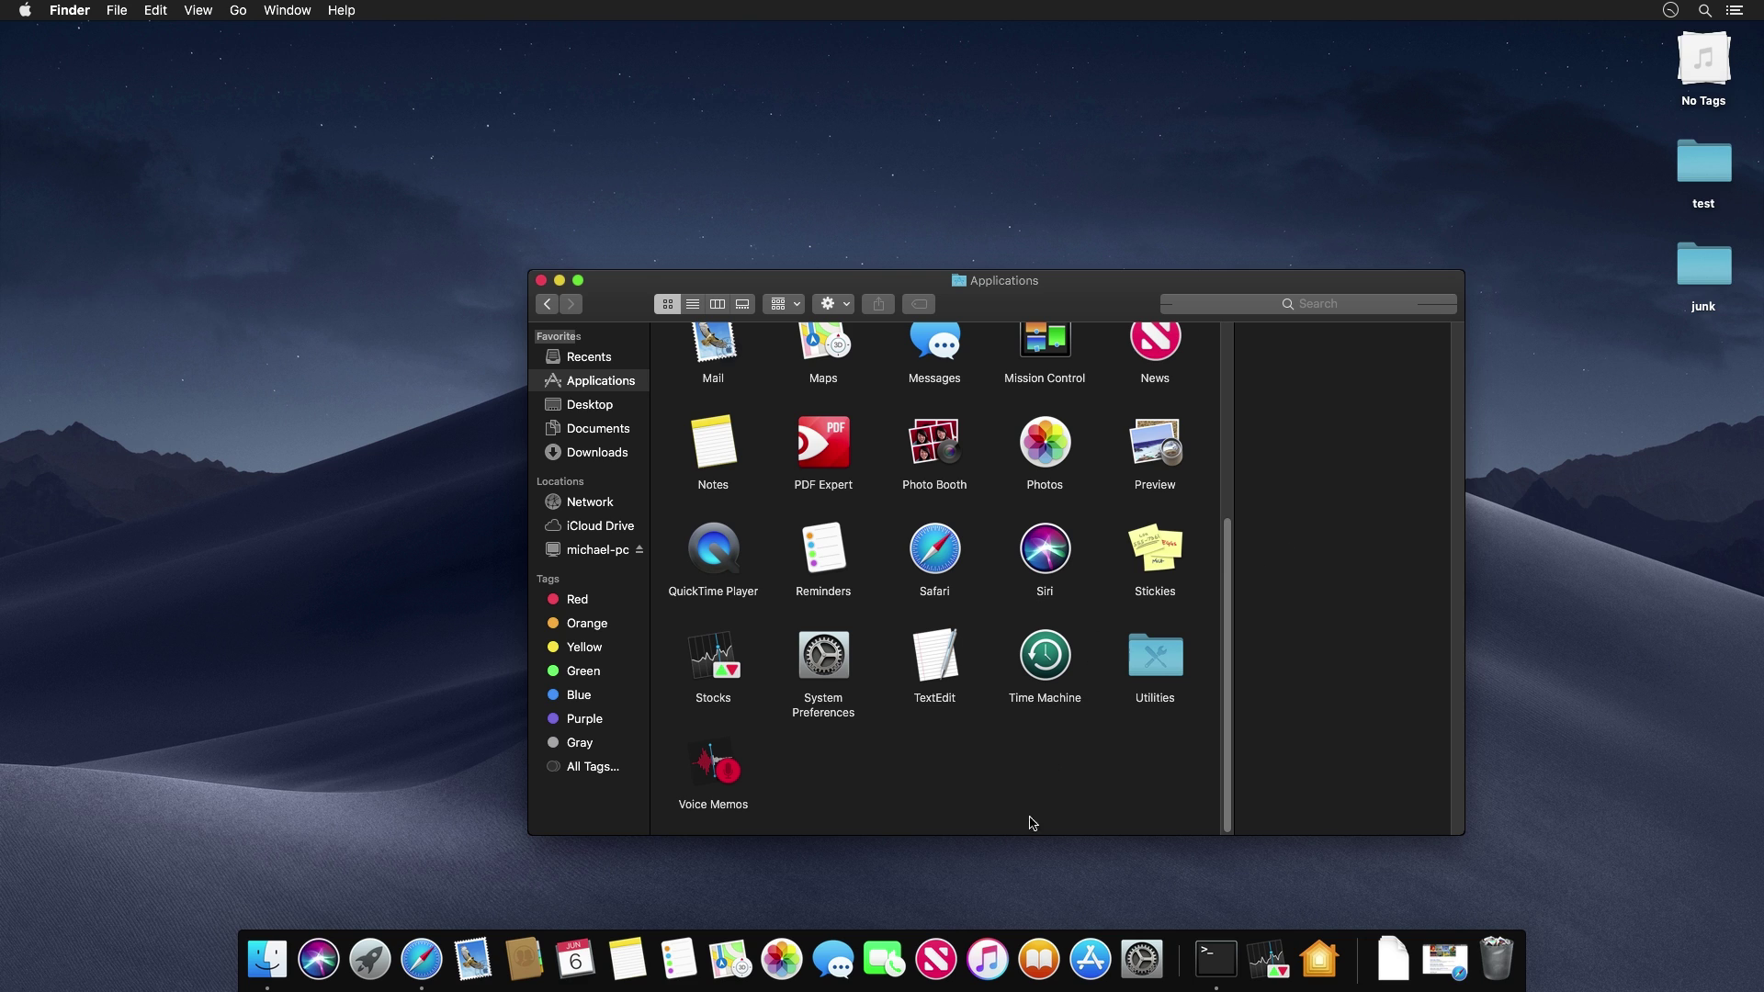
Switch to the App Store, continue past the welcome sheet and browse the Discover page down to the Top Paid list
{"action": "left_click", "coordinate": [1085, 960]}
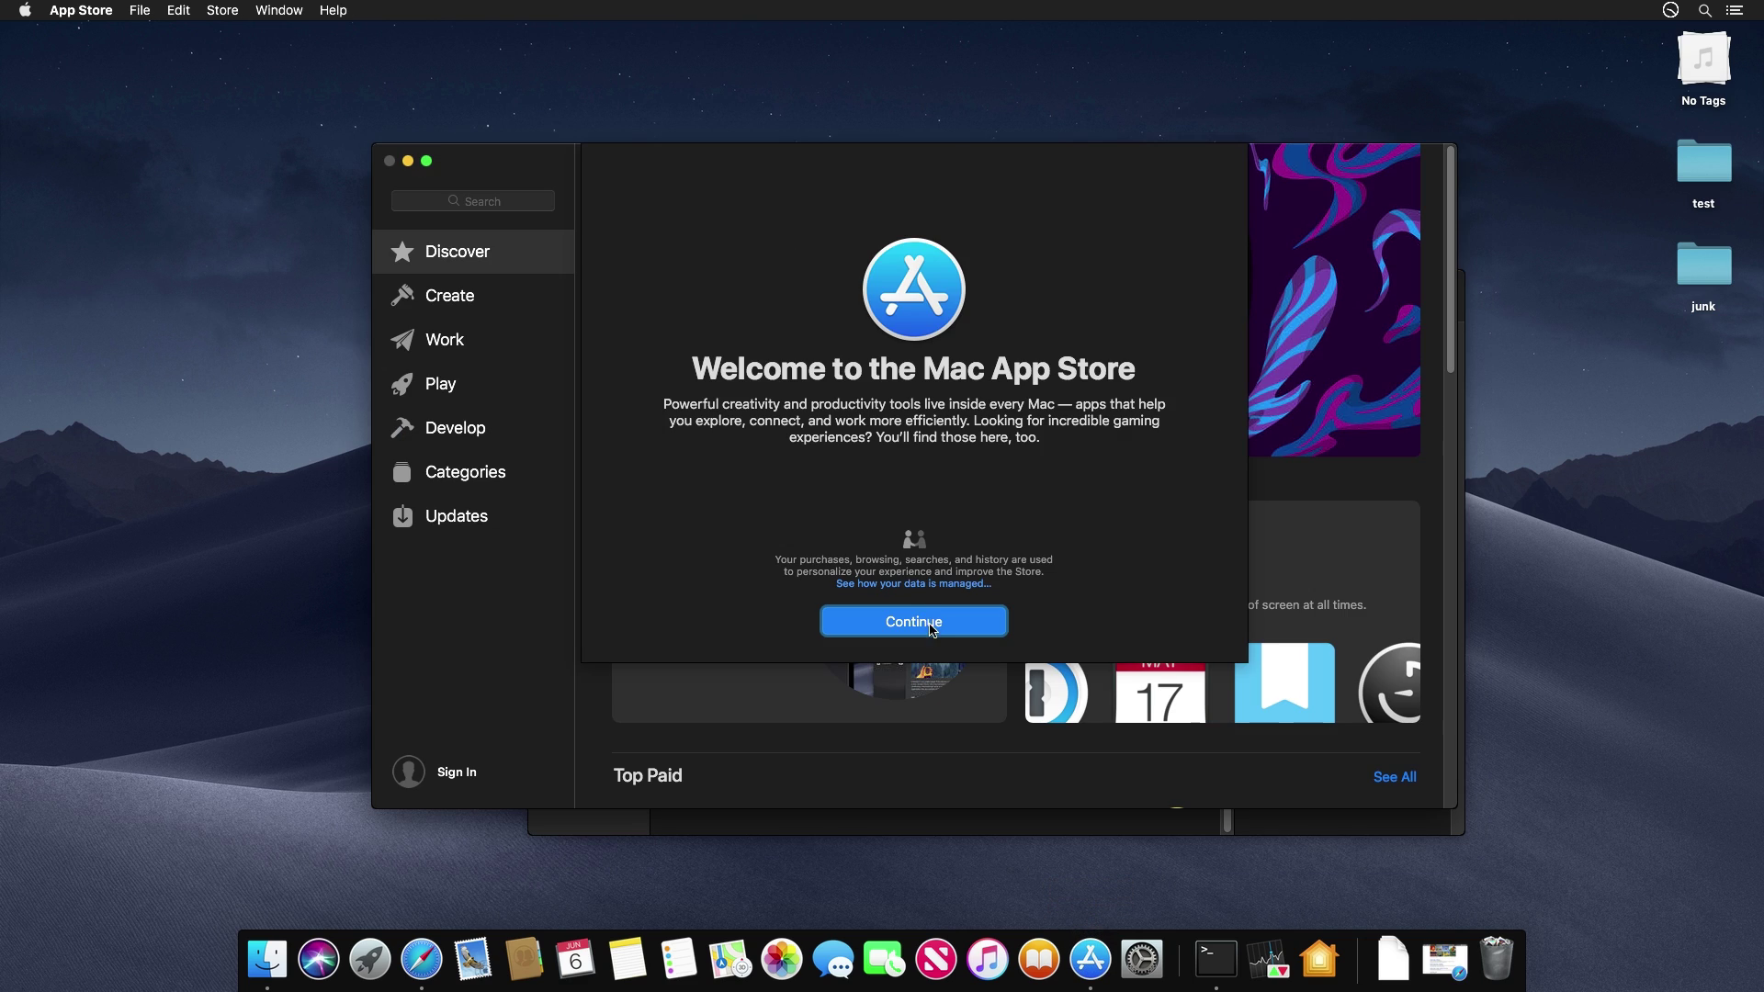
{"action": "left_click", "coordinate": [927, 636]}
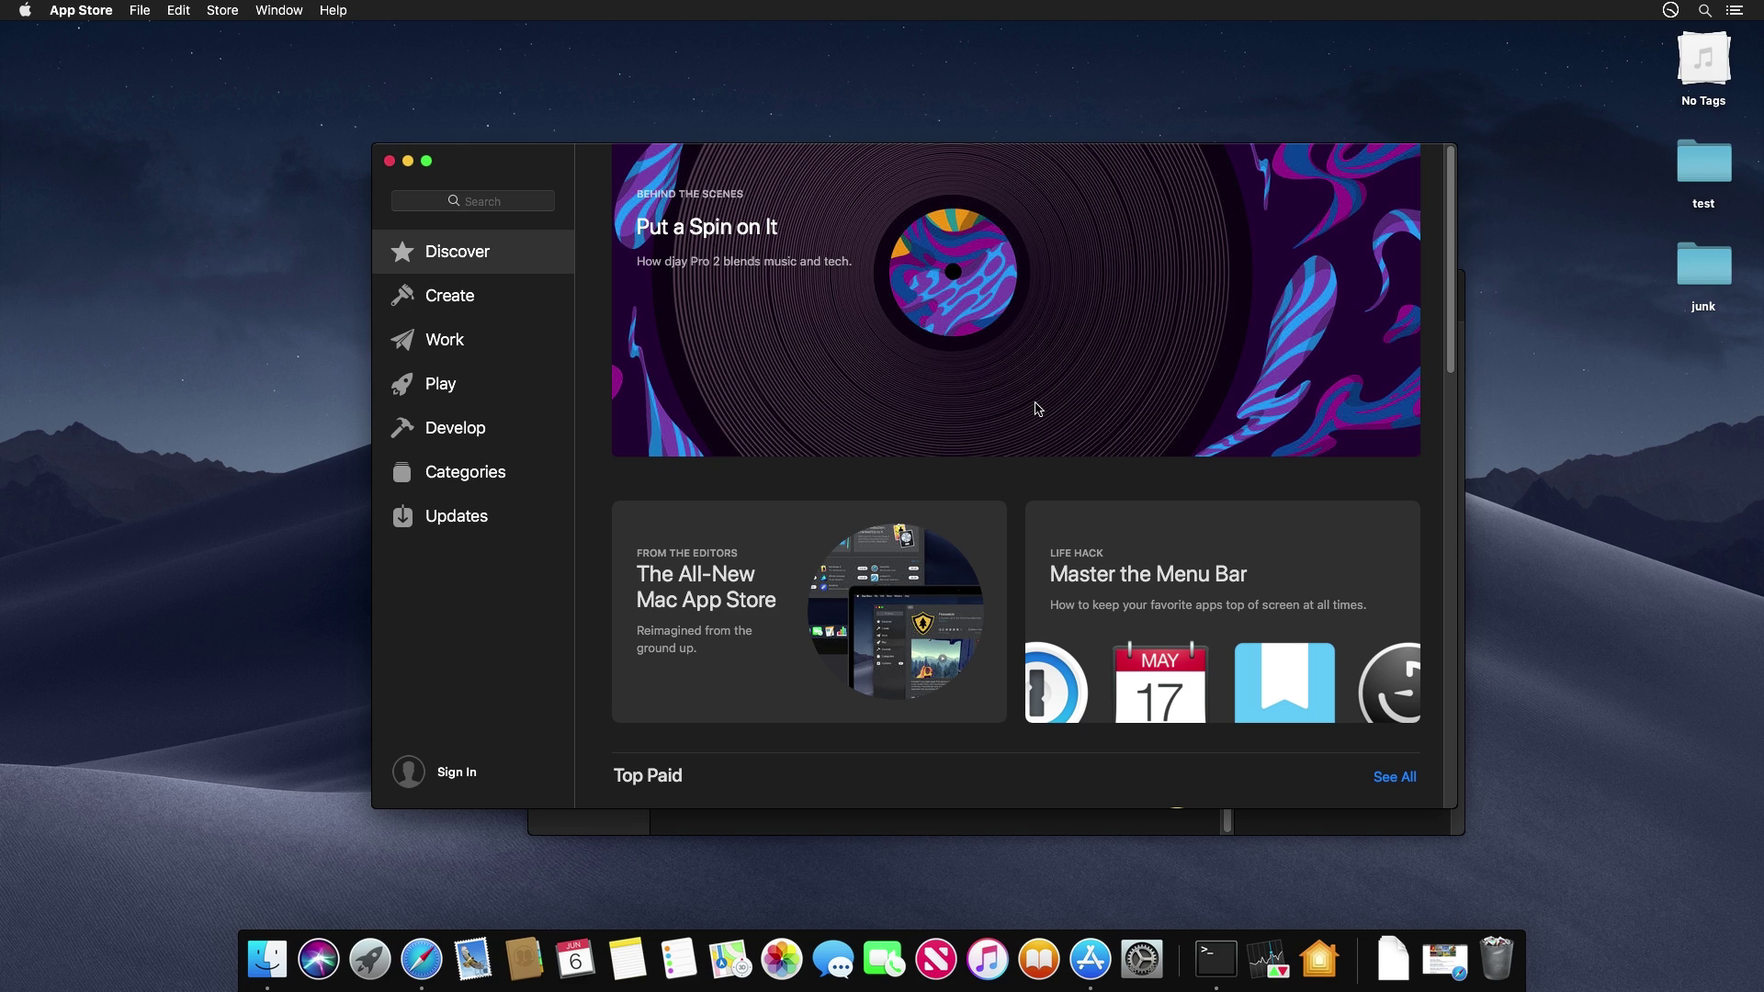
{"action": "scroll", "coordinate": [1052, 555], "scroll_direction": "down", "scroll_amount": 5}
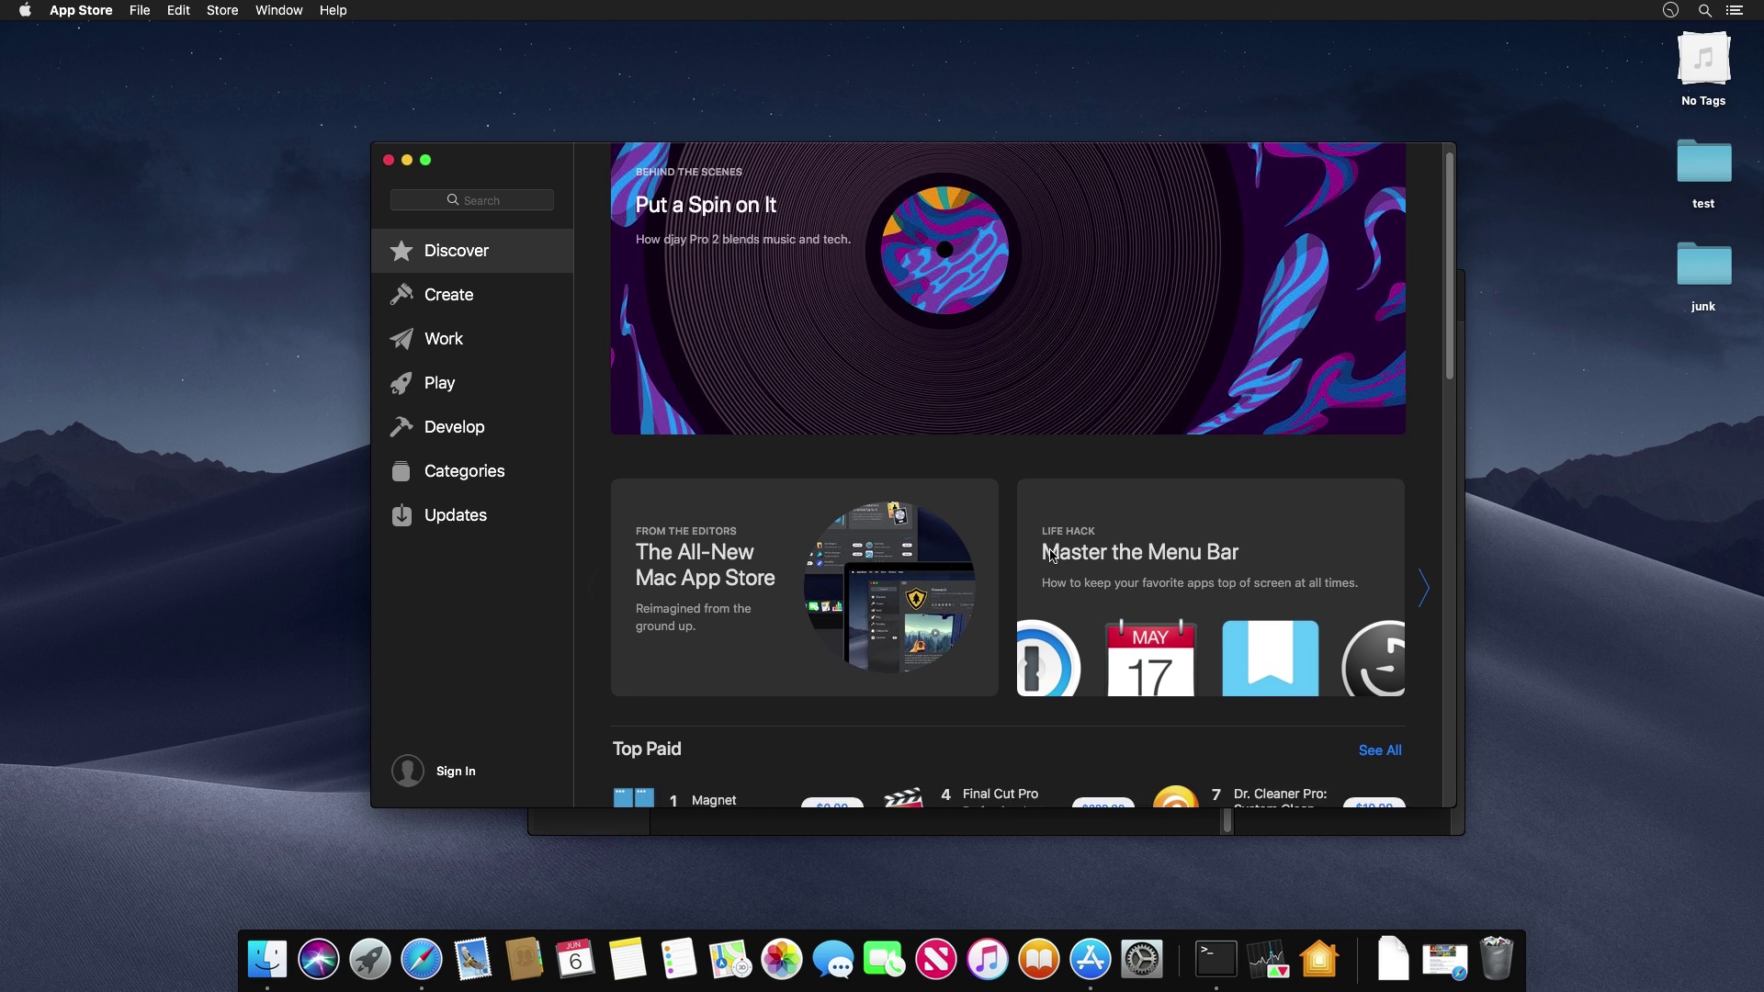
{"action": "scroll", "coordinate": [1040, 558], "scroll_direction": "down", "scroll_amount": 2}
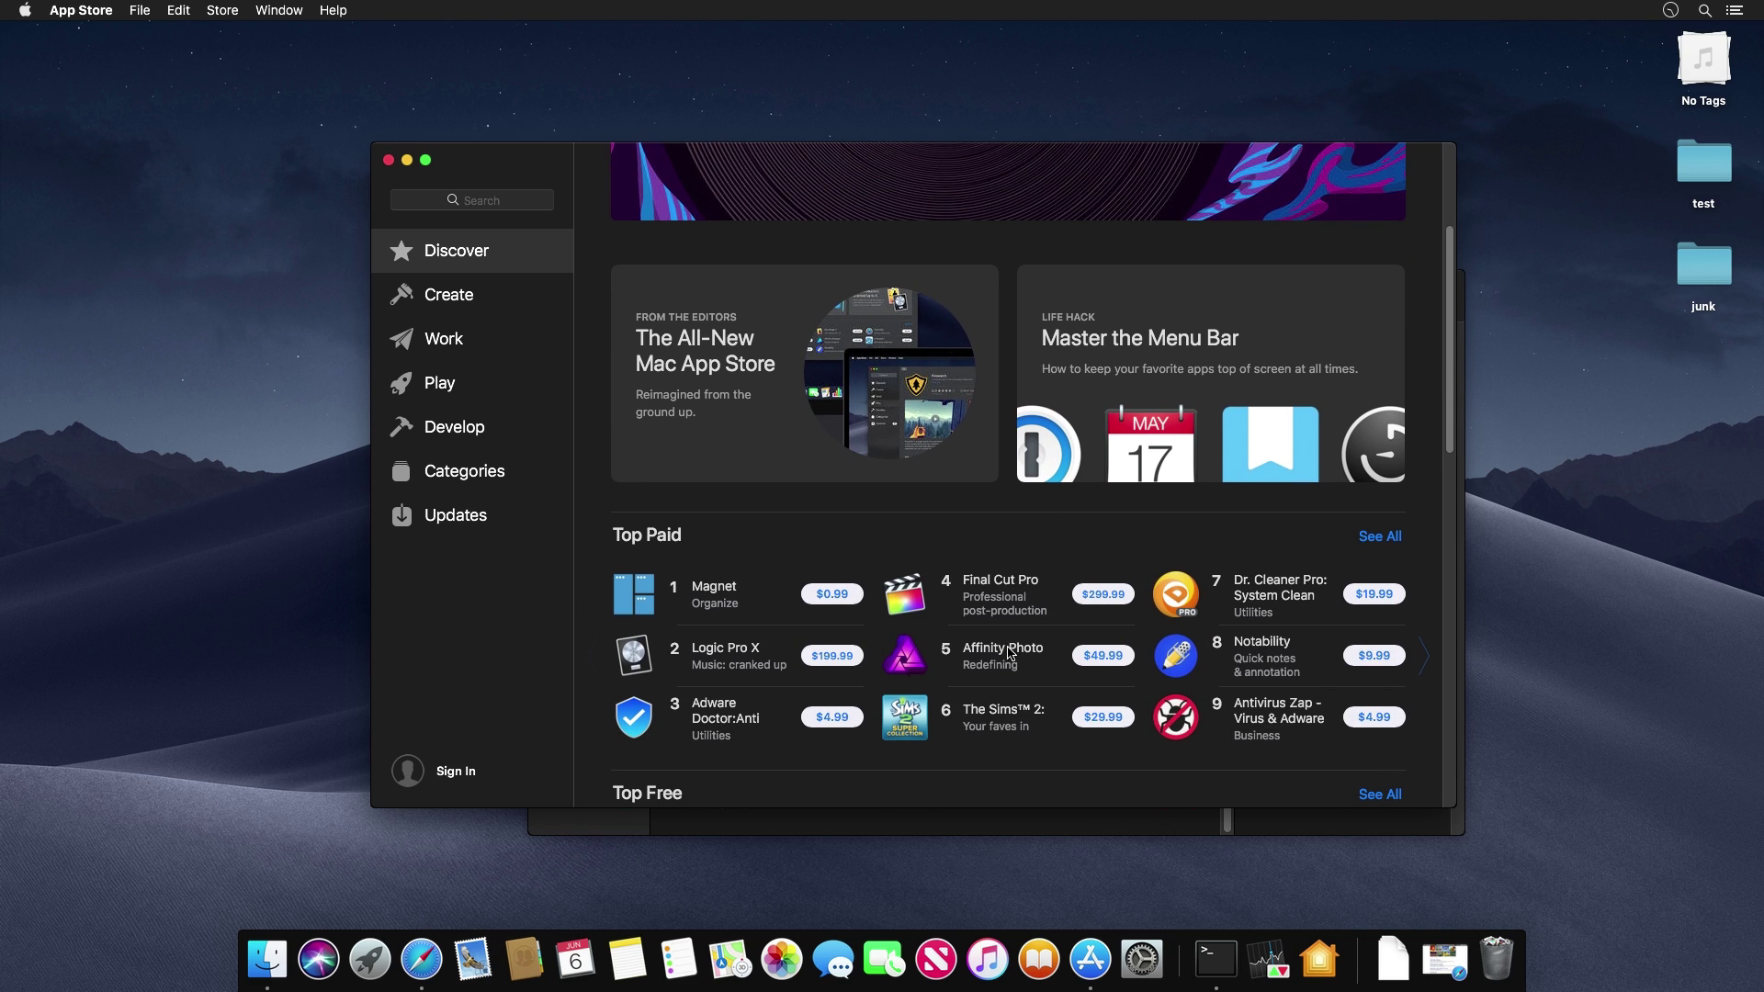
Examine Final Cut Pro's store page, including its reviews, What's New, Information and More by Apple sections, and quit the App Store
{"action": "left_click", "coordinate": [972, 594]}
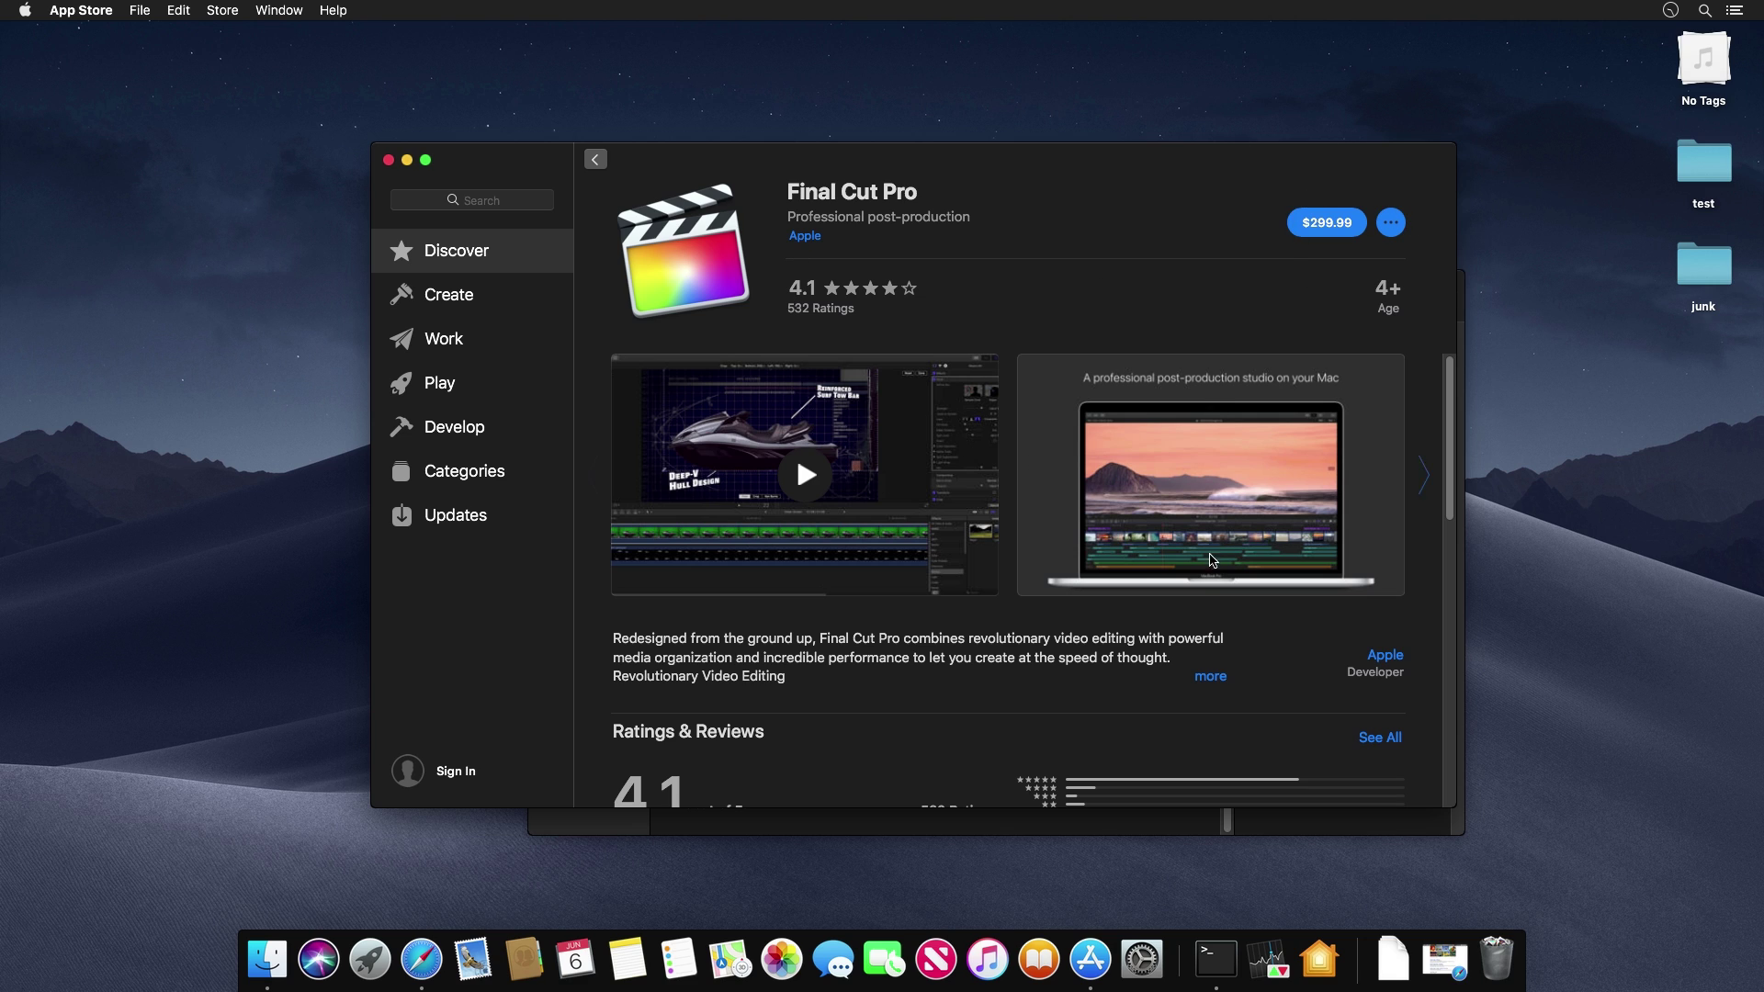
{"action": "scroll", "coordinate": [813, 478], "scroll_direction": "down", "scroll_amount": 3}
{"action": "scroll", "coordinate": [812, 478], "scroll_direction": "down", "scroll_amount": 10}
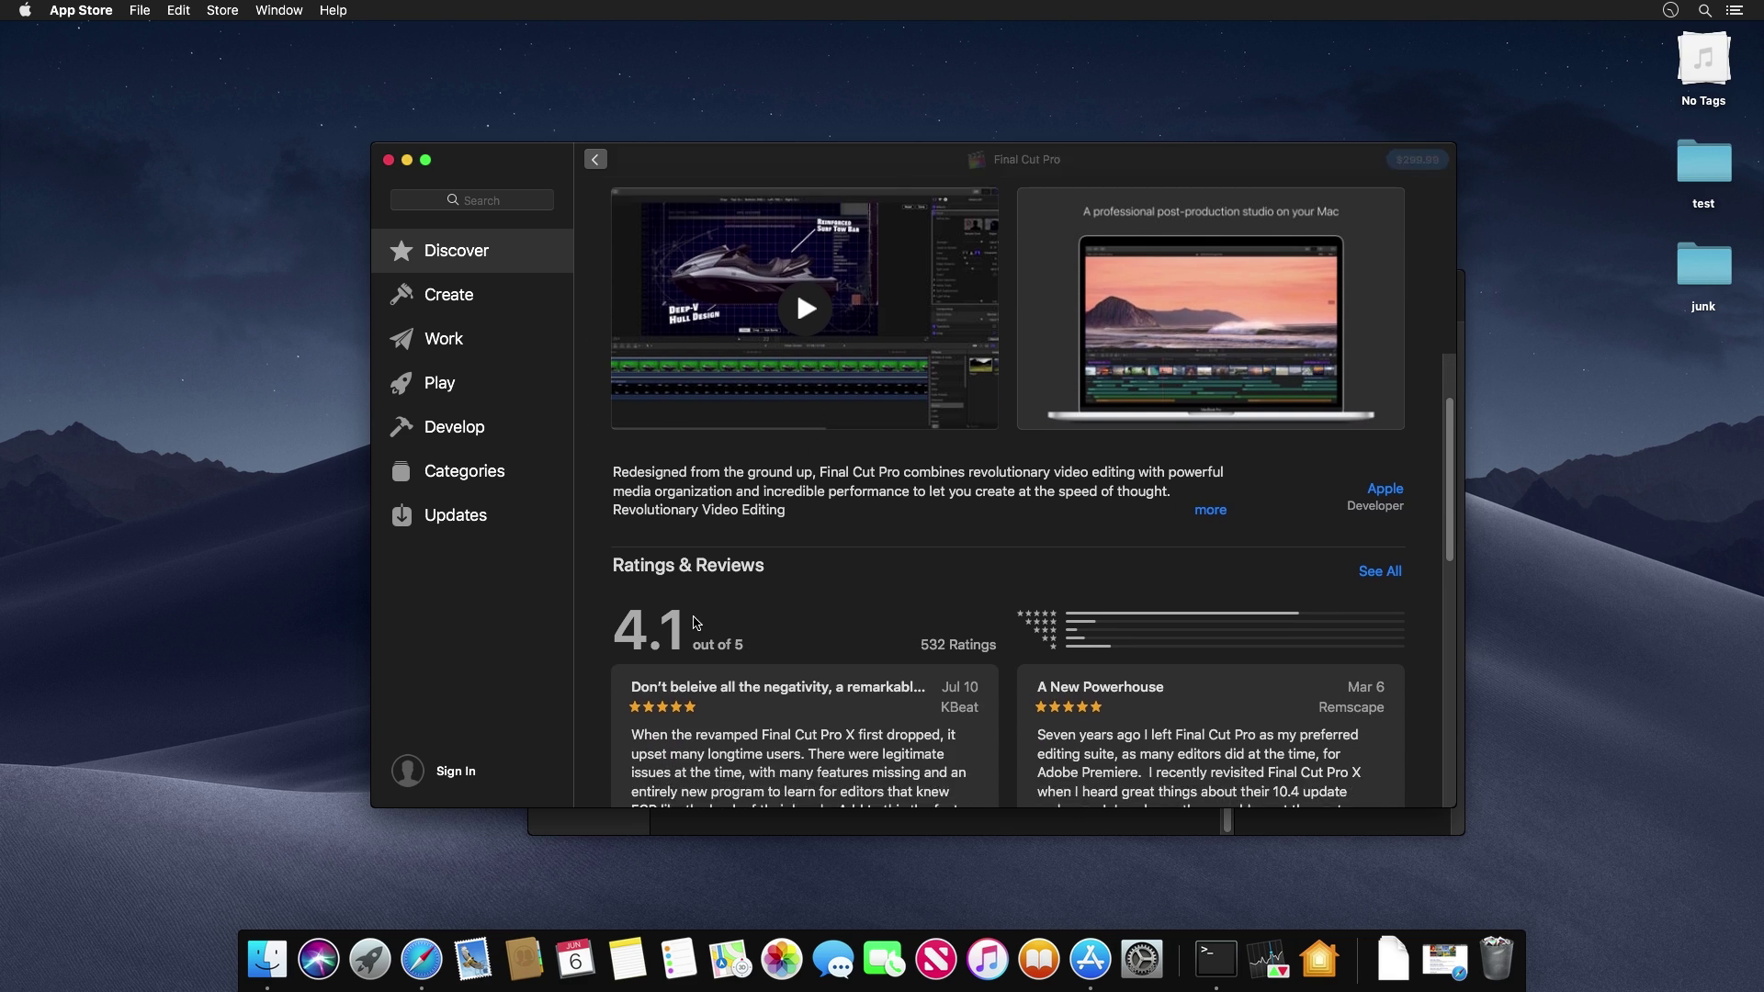
{"action": "scroll", "coordinate": [701, 615], "scroll_direction": "down", "scroll_amount": 4}
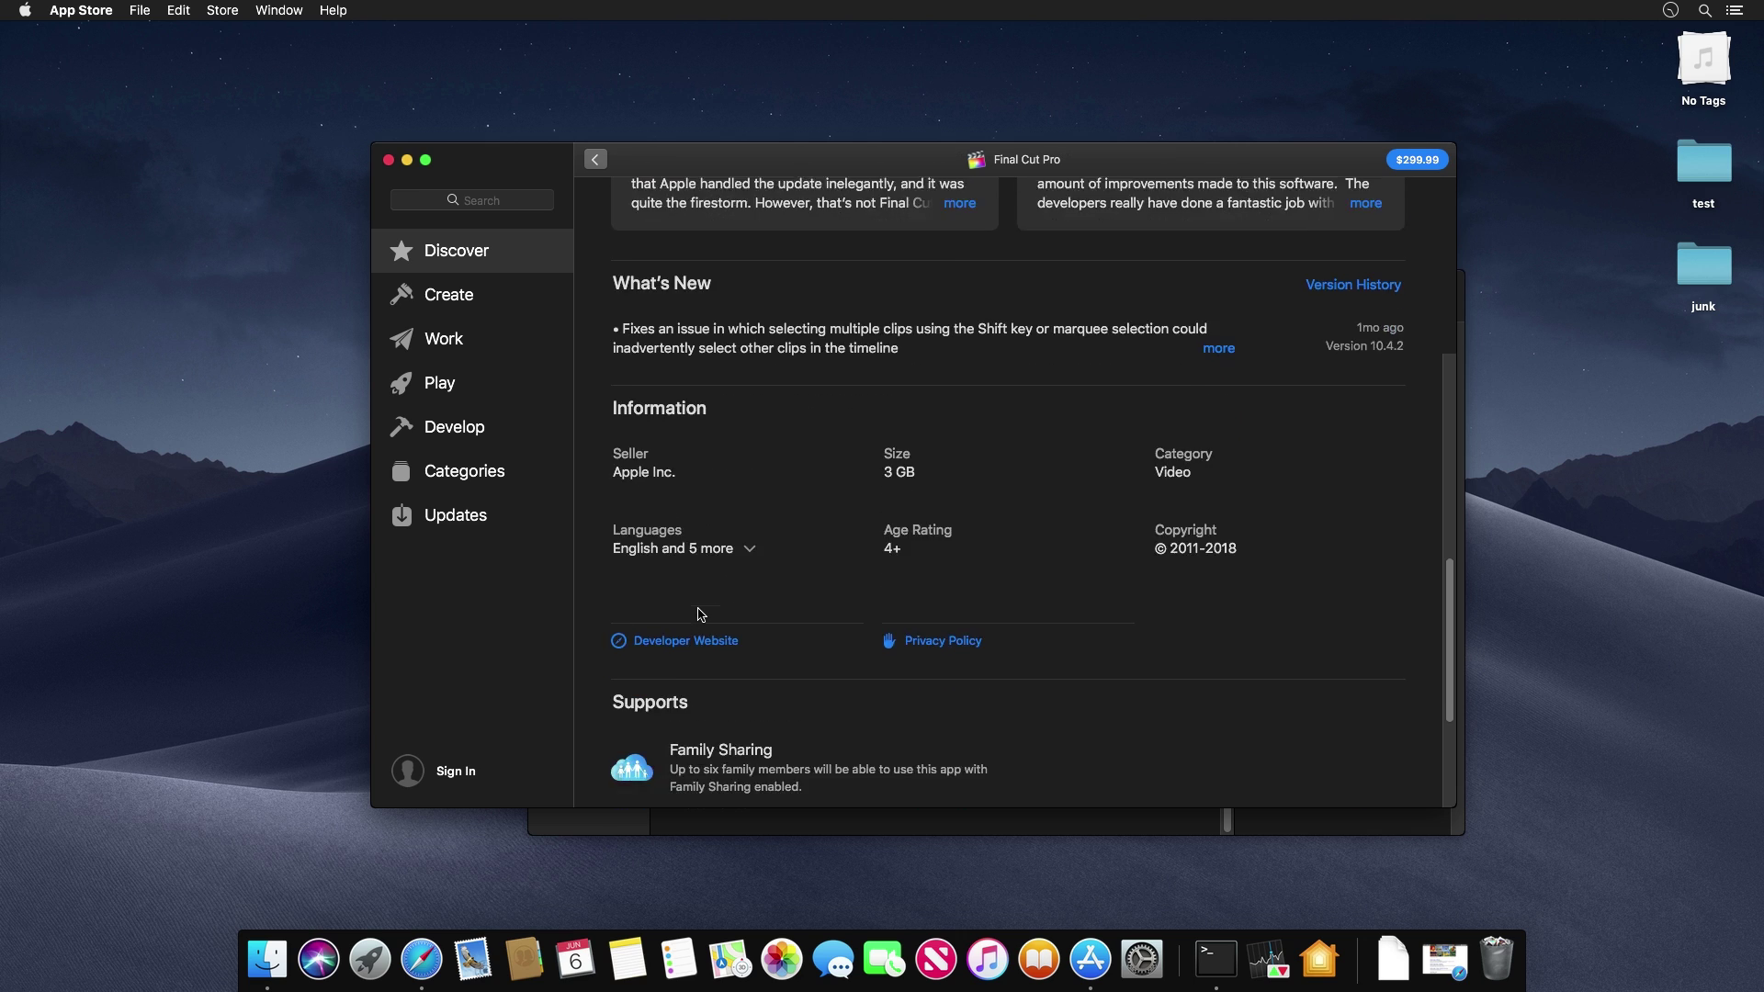
{"action": "scroll", "coordinate": [643, 569], "scroll_direction": "up", "scroll_amount": 5}
{"action": "scroll", "coordinate": [643, 459], "scroll_direction": "down", "scroll_amount": 1}
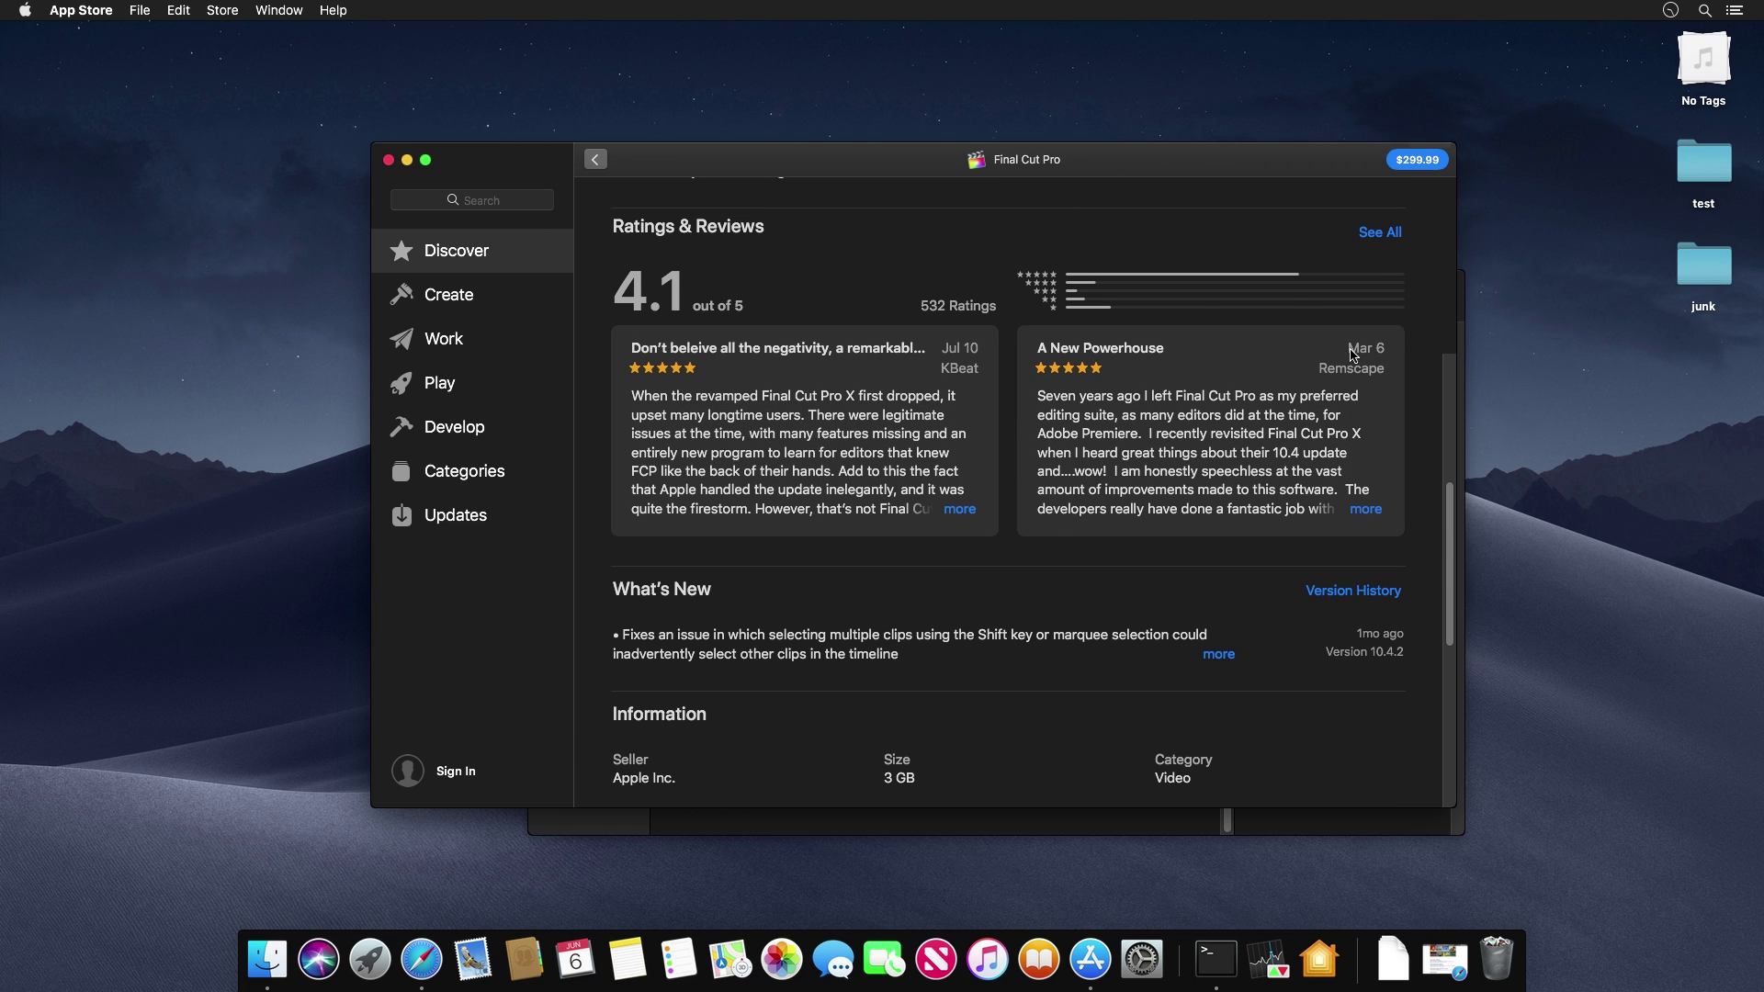
{"action": "scroll", "coordinate": [772, 569], "scroll_direction": "down", "scroll_amount": 4}
{"action": "scroll", "coordinate": [824, 745], "scroll_direction": "down", "scroll_amount": 6}
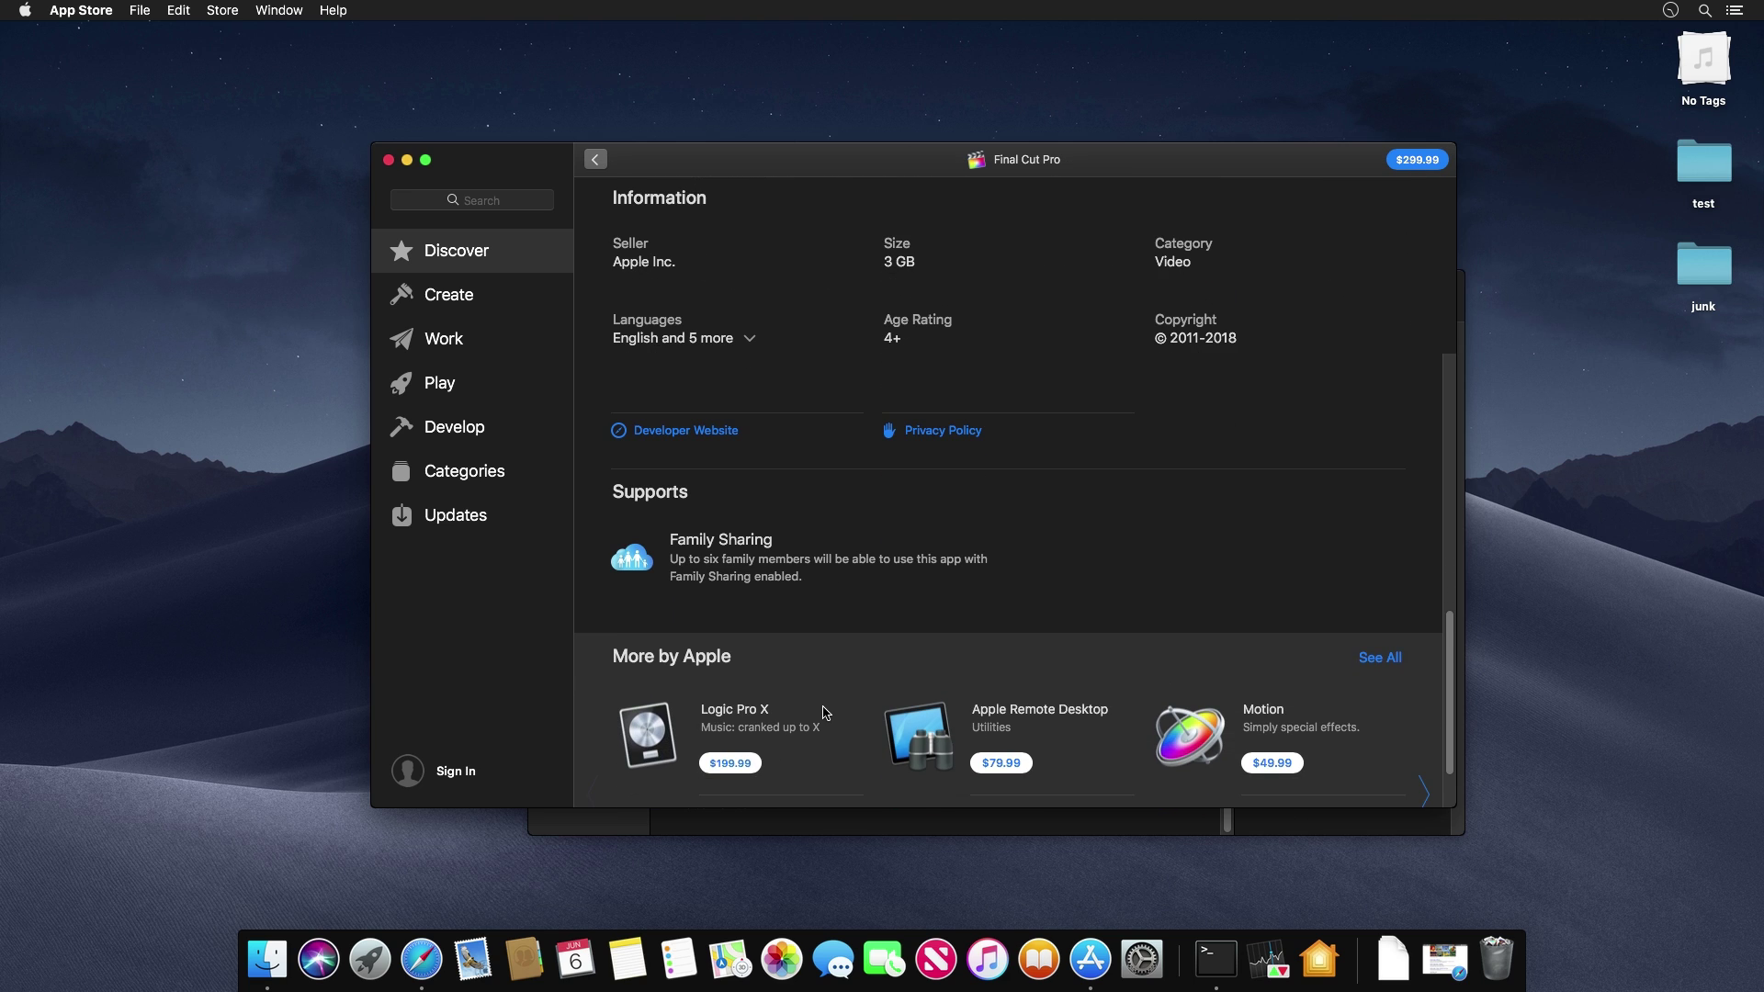
{"action": "scroll", "coordinate": [826, 717], "scroll_direction": "up", "scroll_amount": 15}
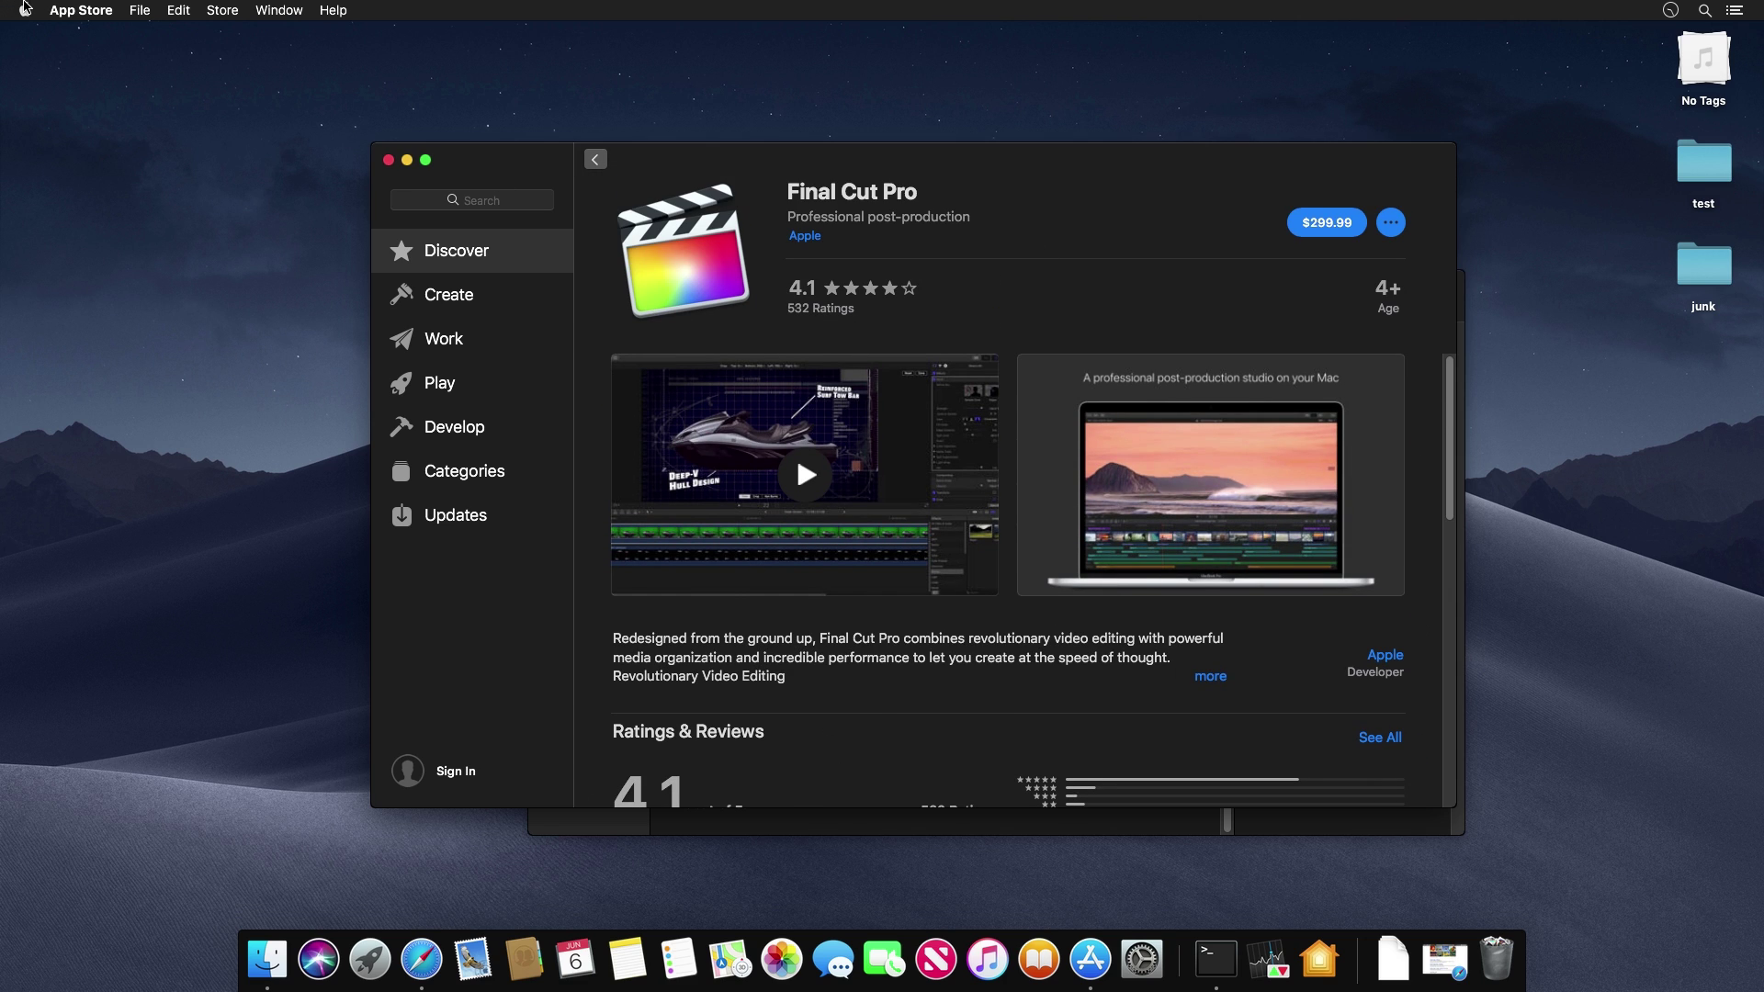
{"action": "key", "text": "super+q"}
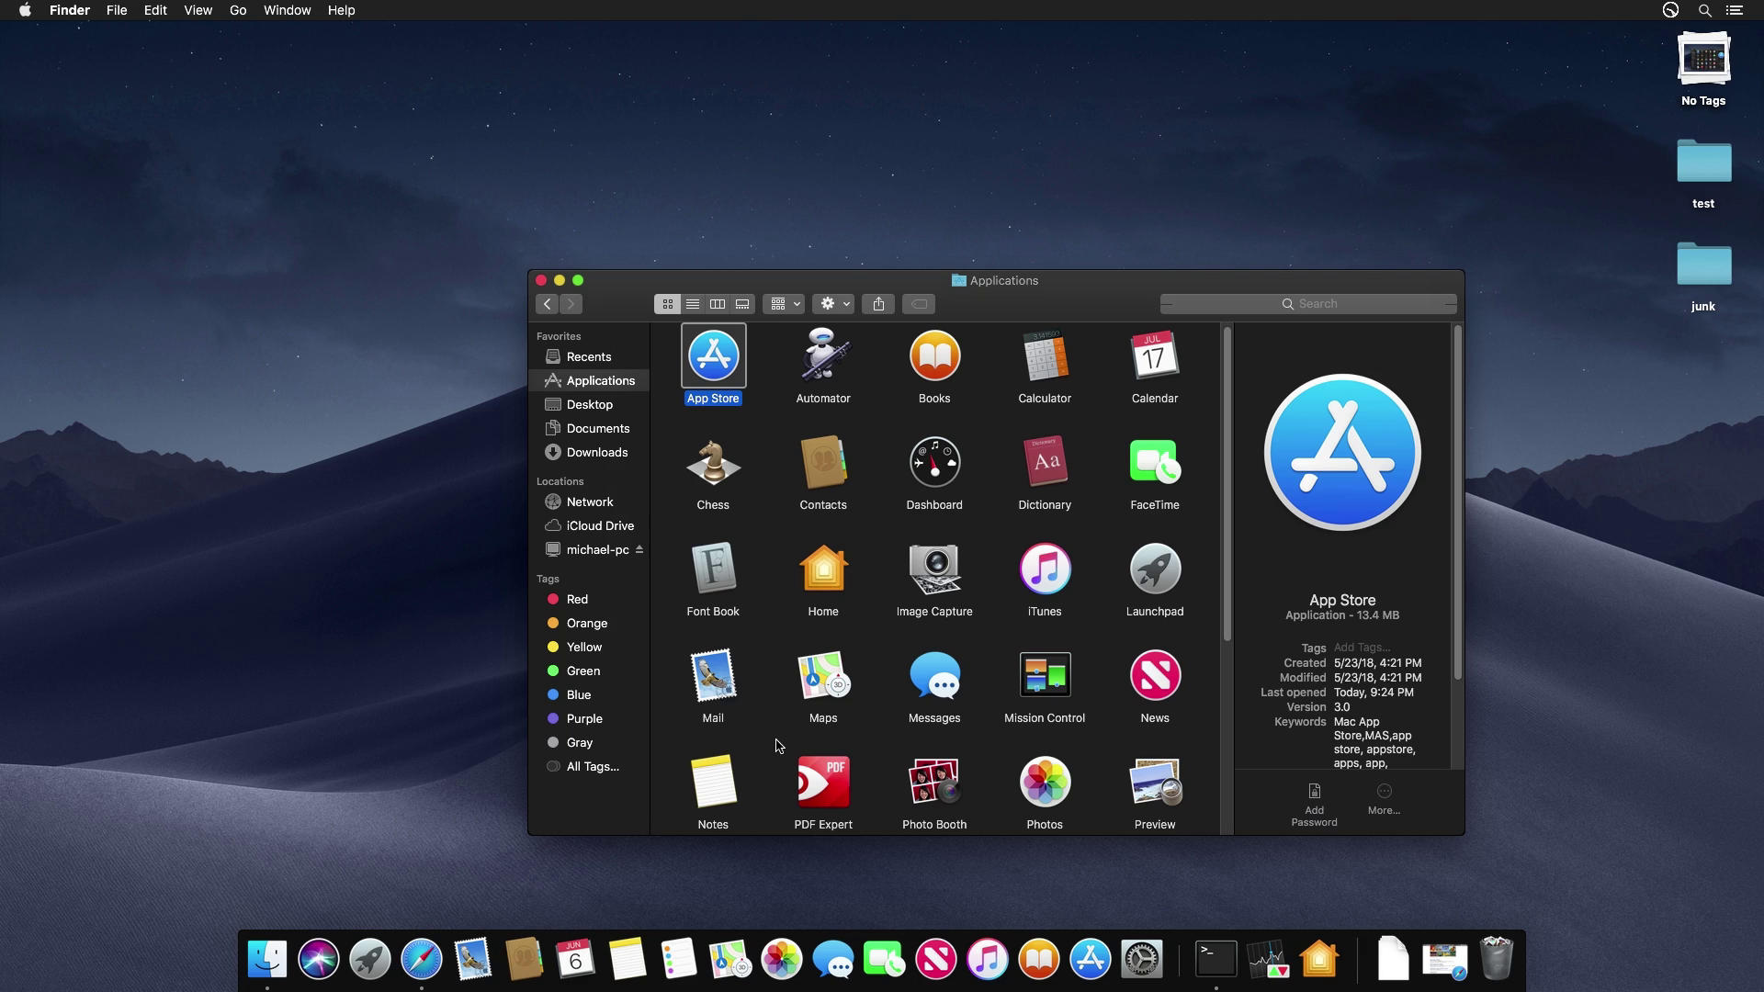
Review the screenshot options and capture a selected portion covering the upper-left part of the Applications window and adjacent desktop
{"action": "key", "text": "super+shift+5"}
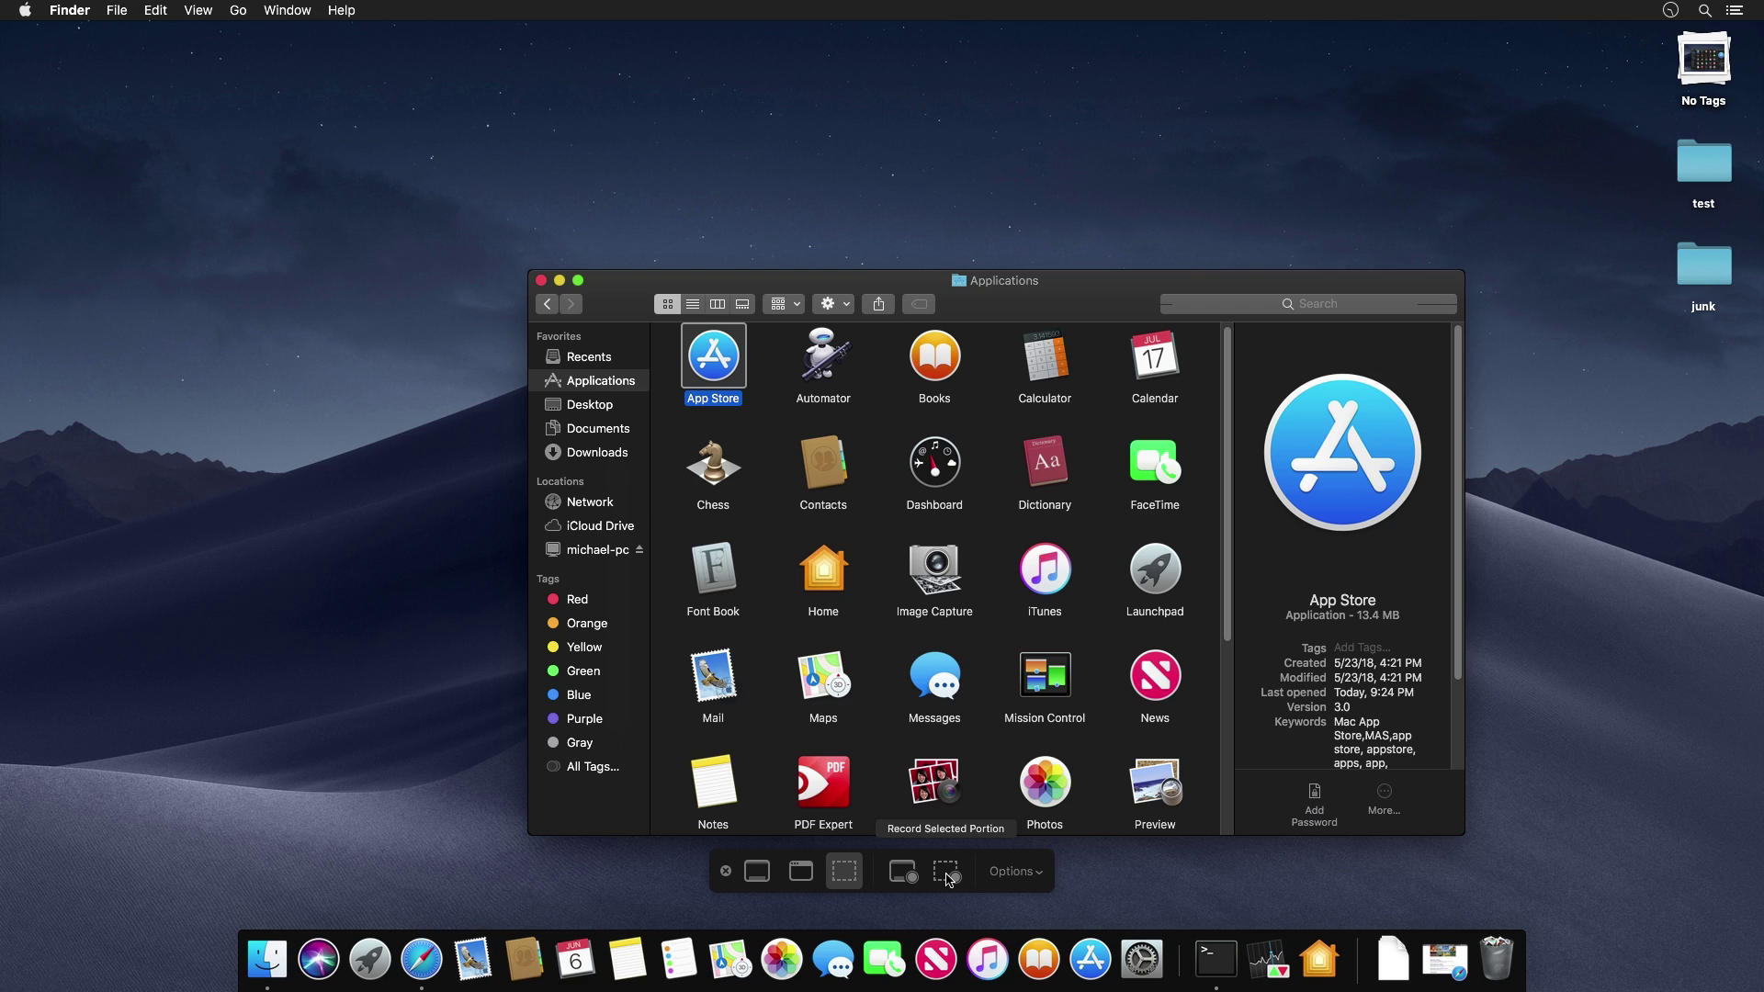
{"action": "left_click", "coordinate": [994, 872]}
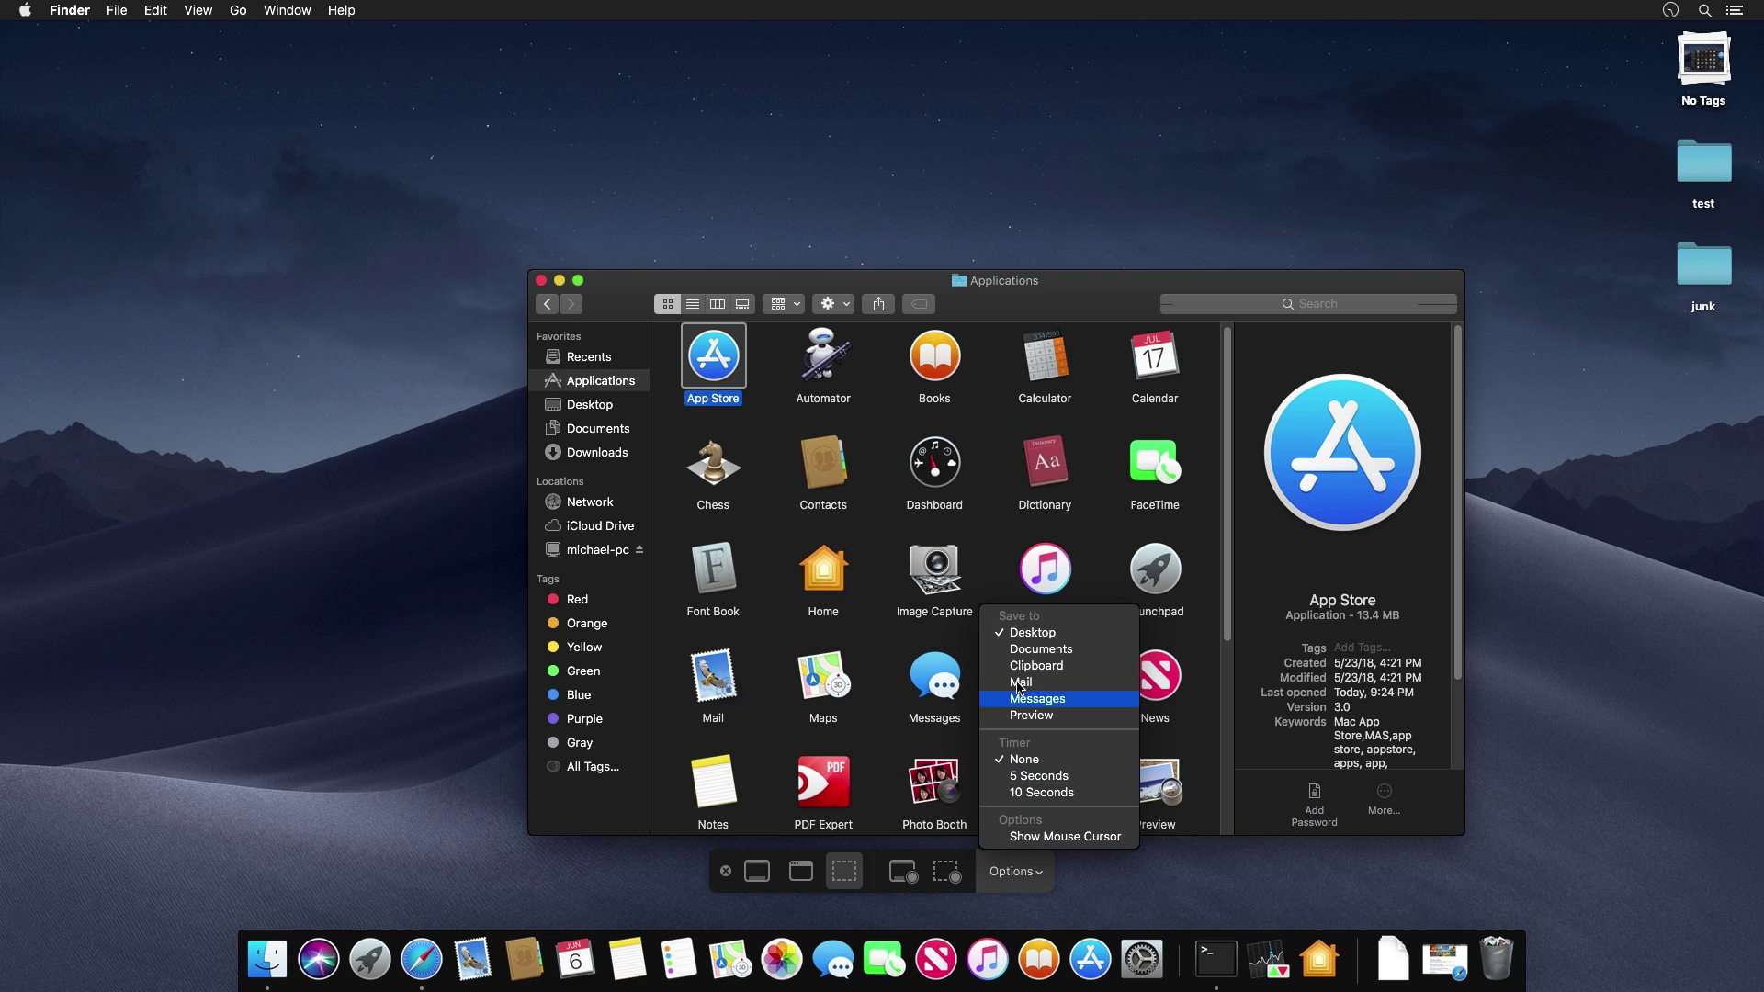
{"action": "left_click", "coordinate": [849, 884]}
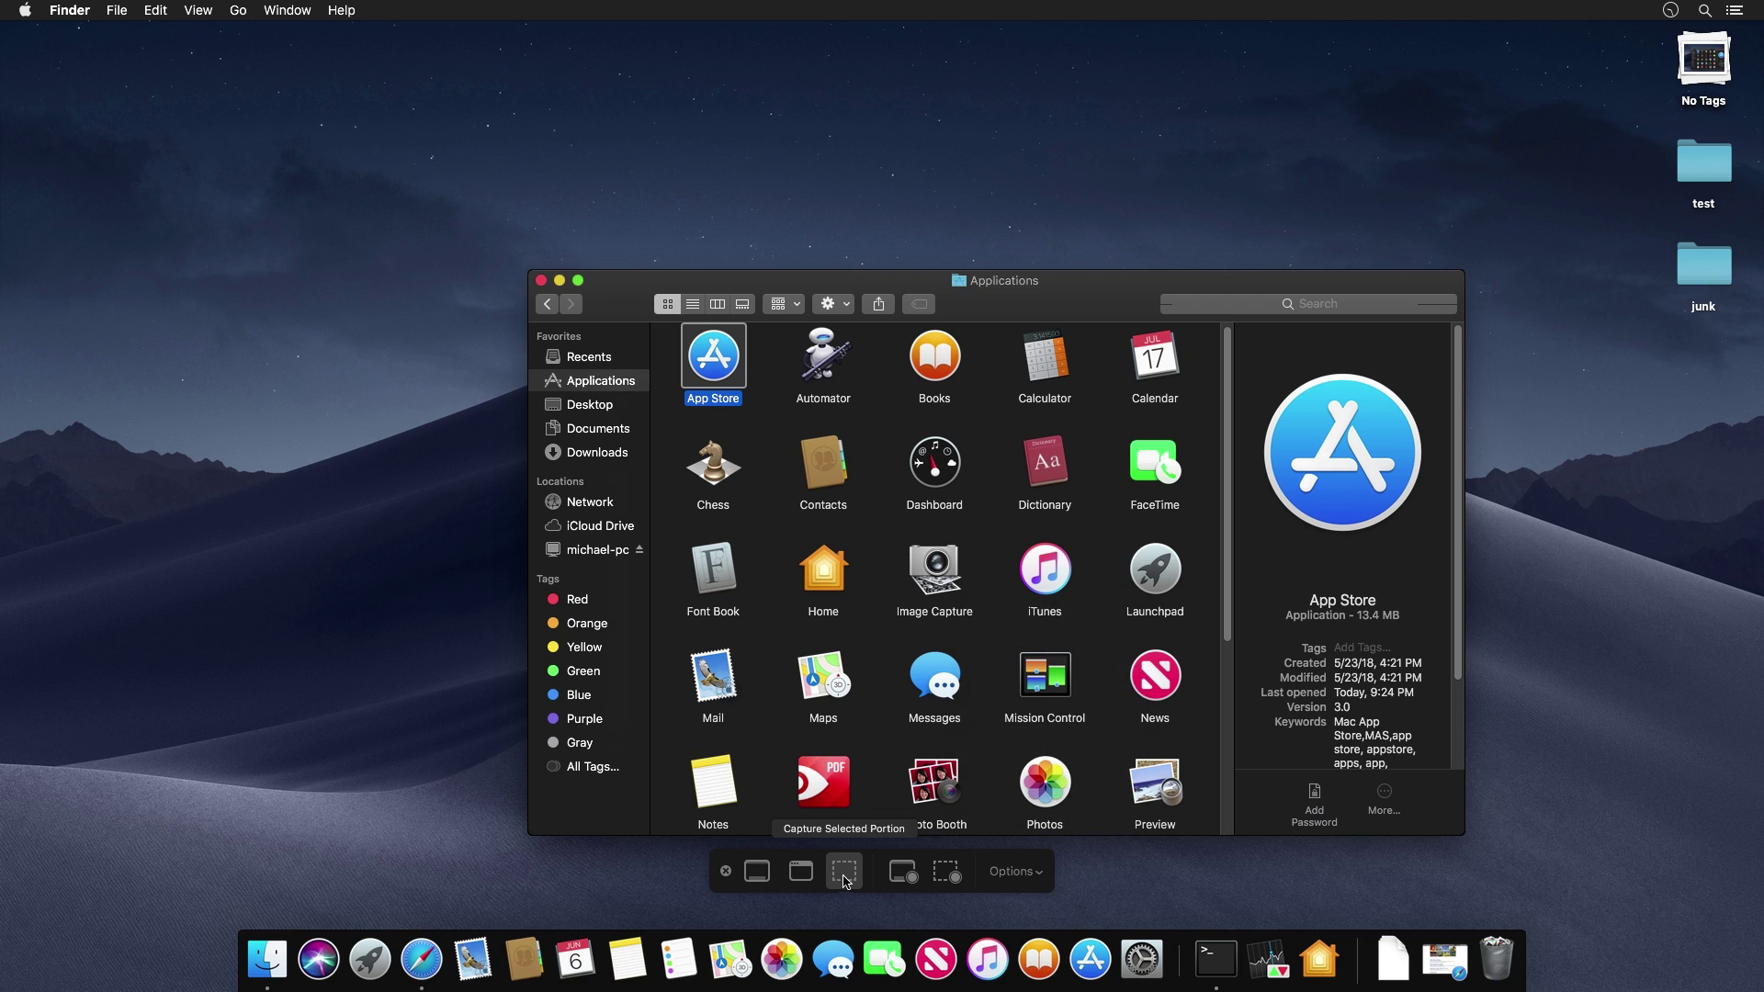
{"action": "left_click_drag", "start_coordinate": [359, 171], "coordinate": [1137, 619]}
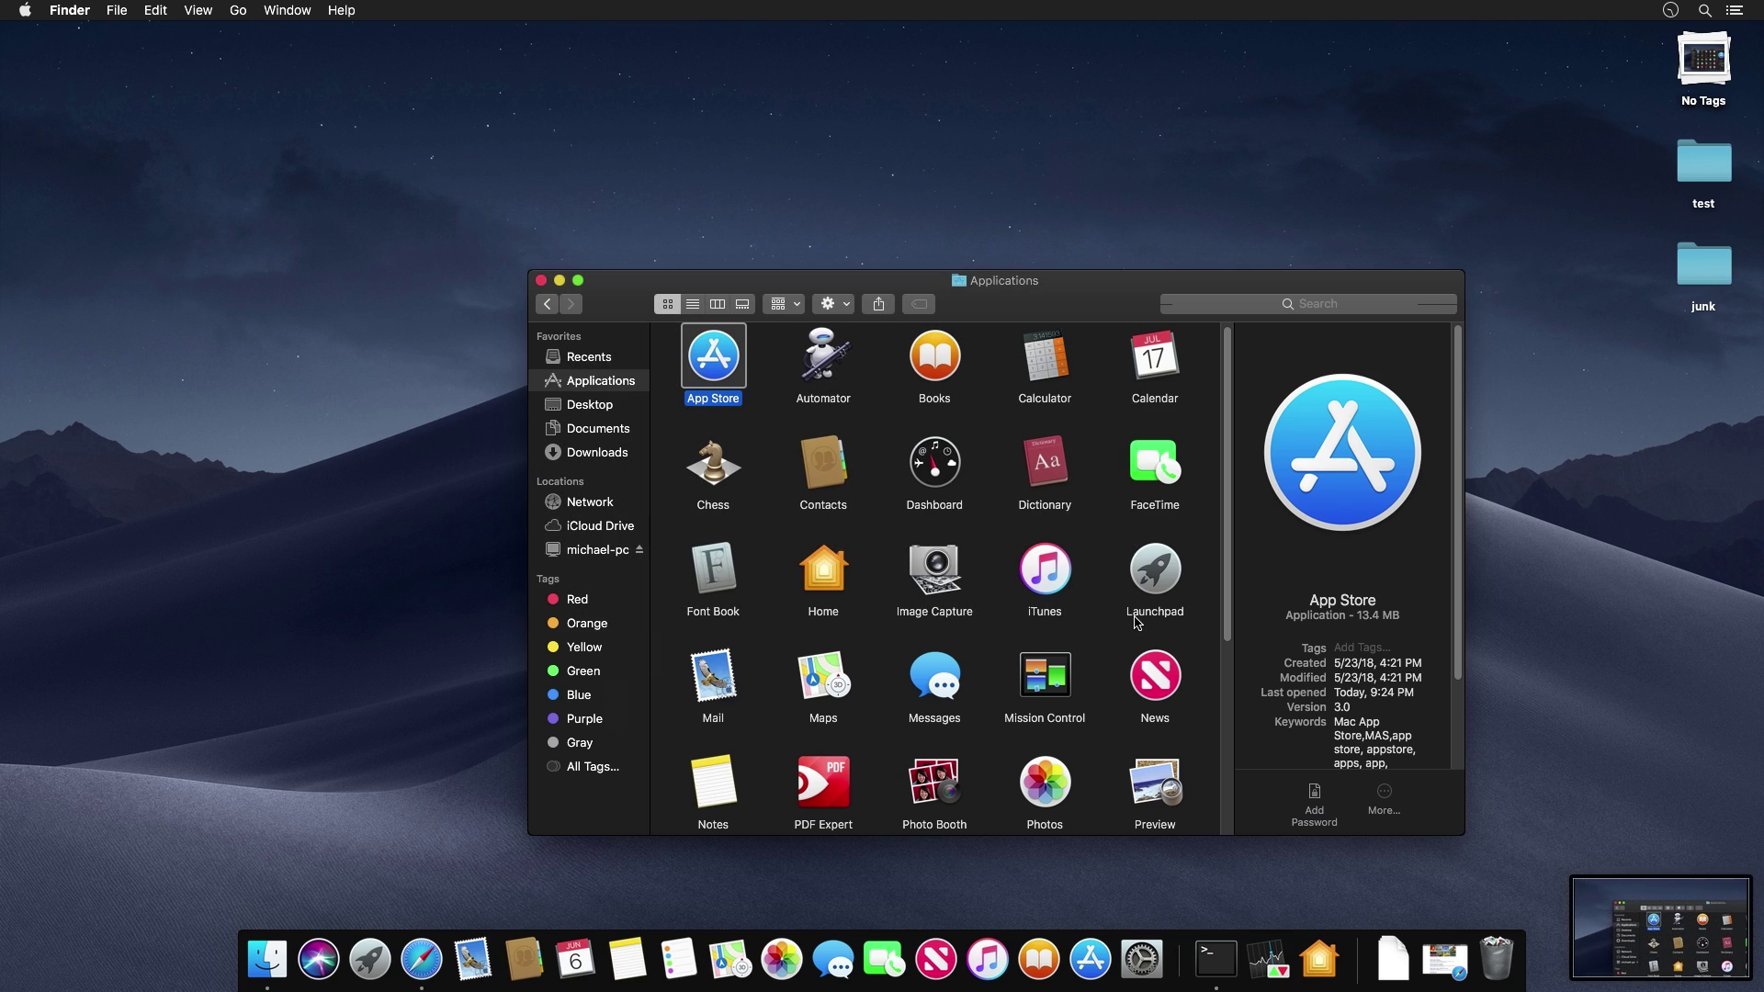
Open the new screenshot for markup, draw a freehand curve from its upper-left area to the Books icon, and close it
{"action": "left_click", "coordinate": [1648, 928]}
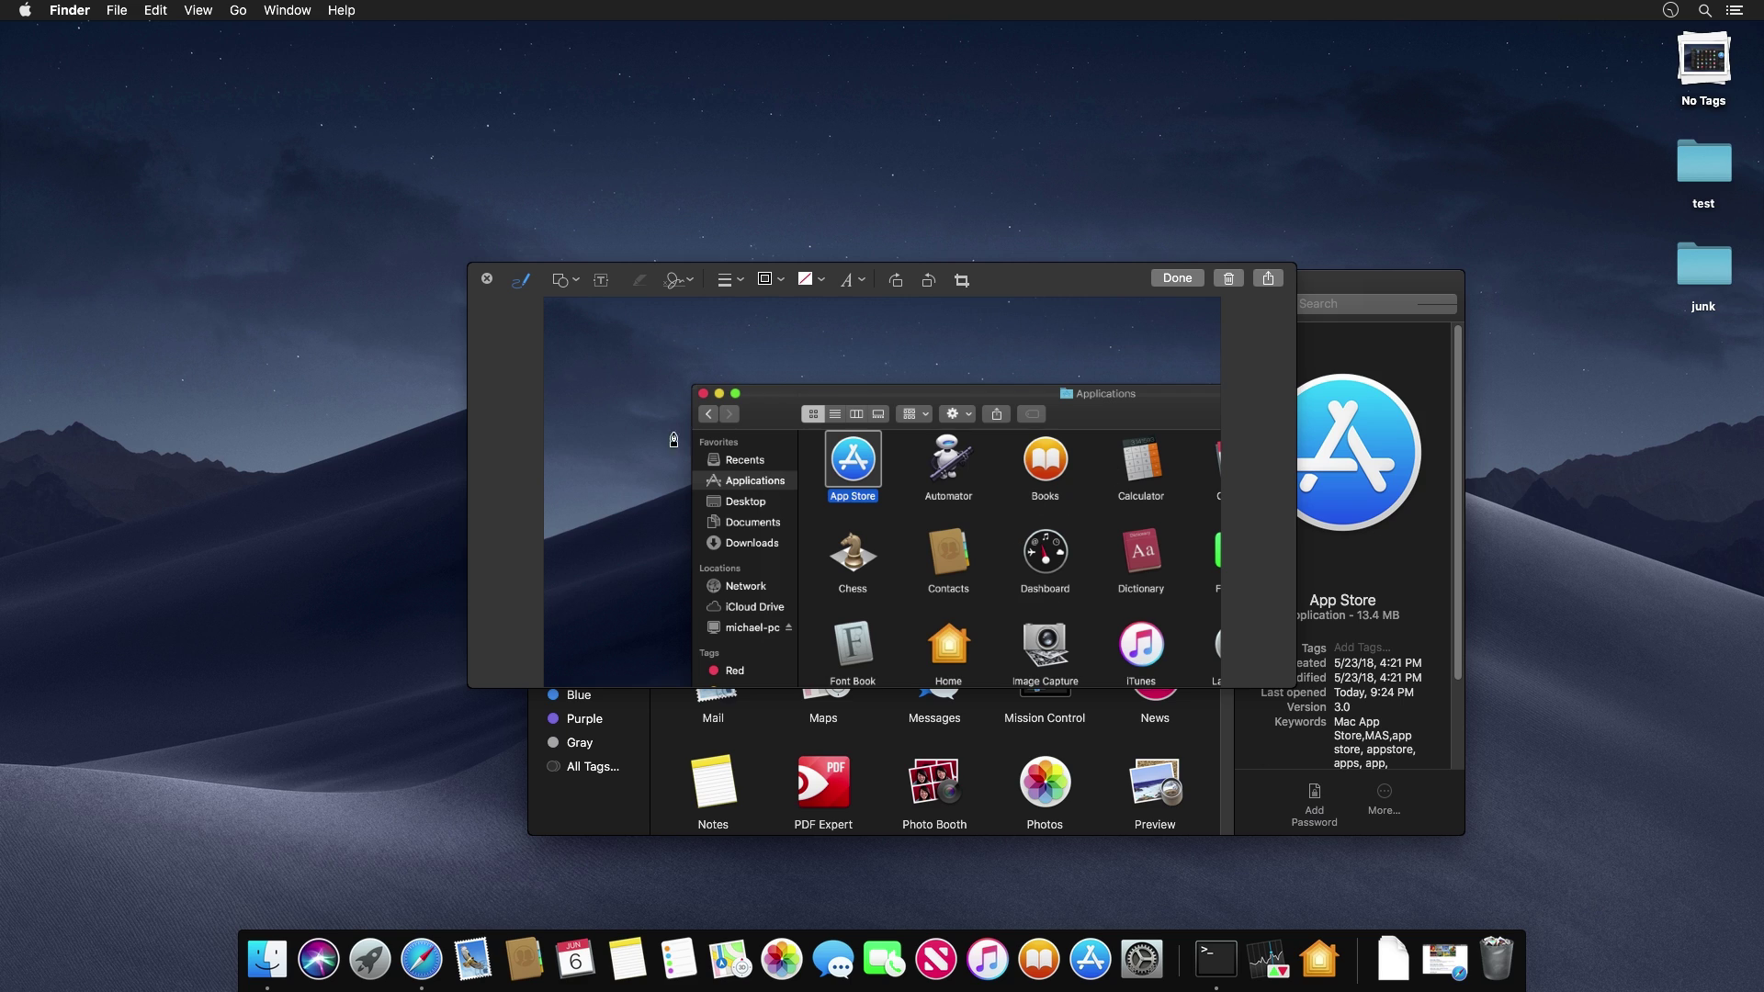
{"action": "mouse_move", "coordinate": [648, 350]}
{"action": "left_mouse_down"}
{"action": "mouse_move", "coordinate": [1080, 634]}
{"action": "mouse_move", "coordinate": [1085, 470]}
{"action": "left_mouse_up"}
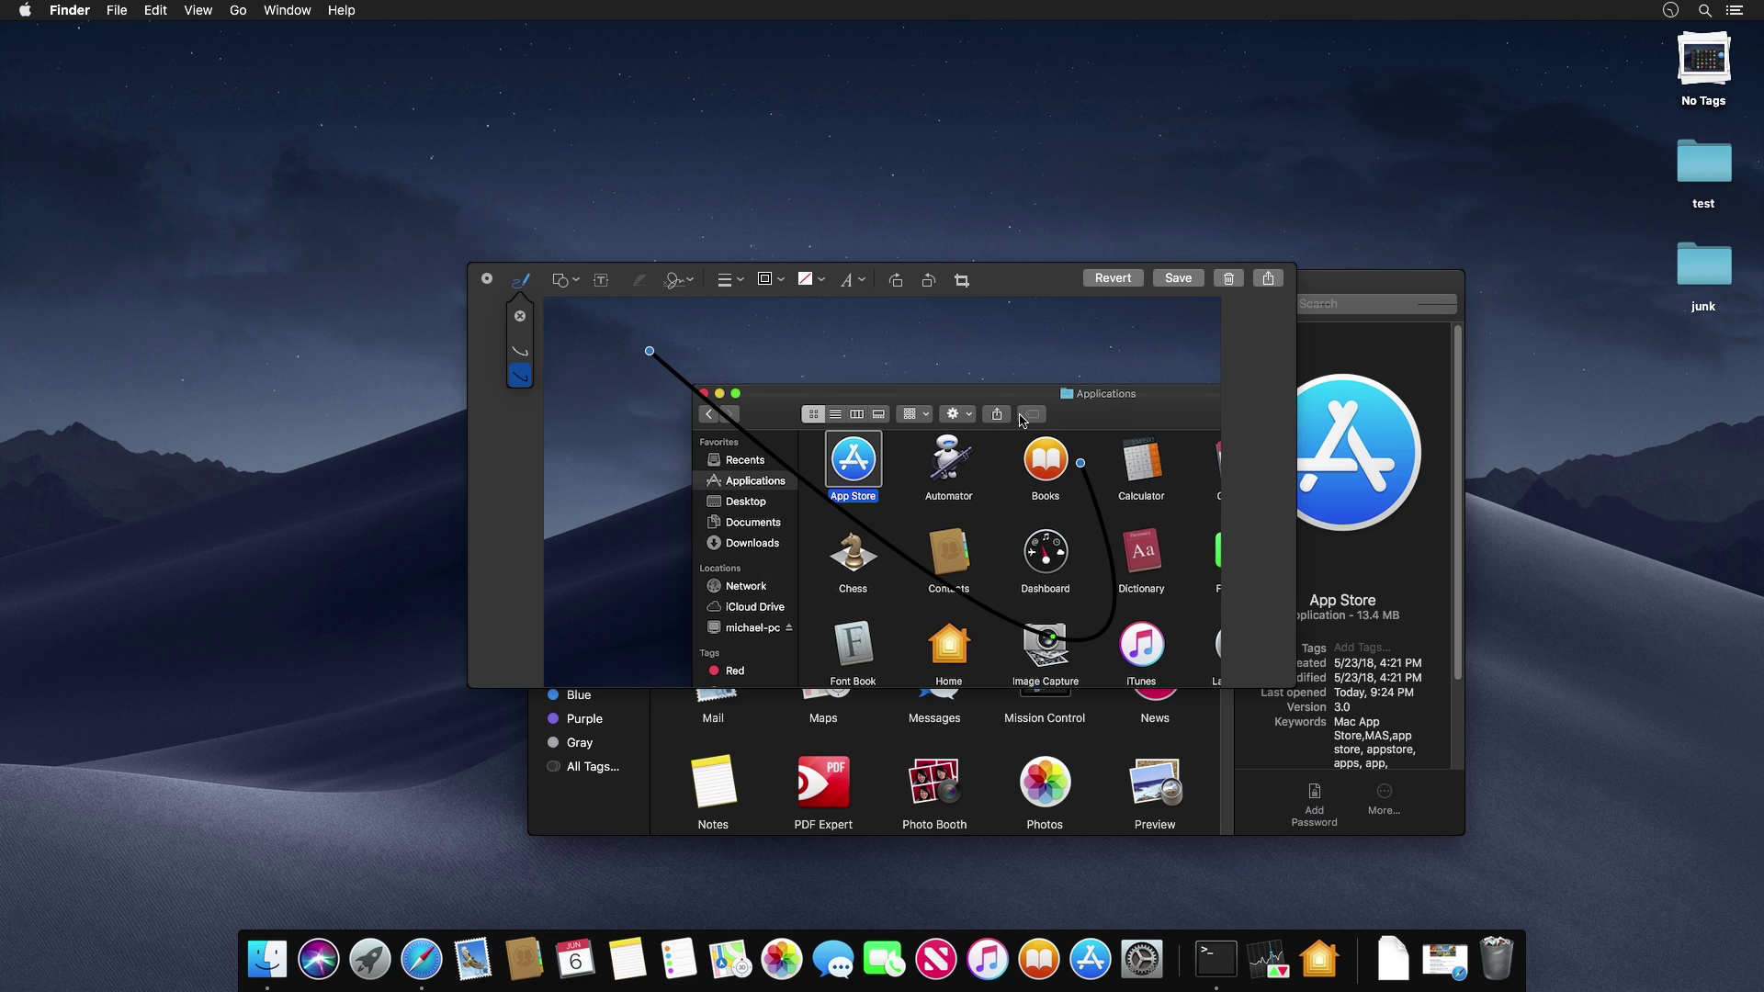
{"action": "key", "text": "Escape"}
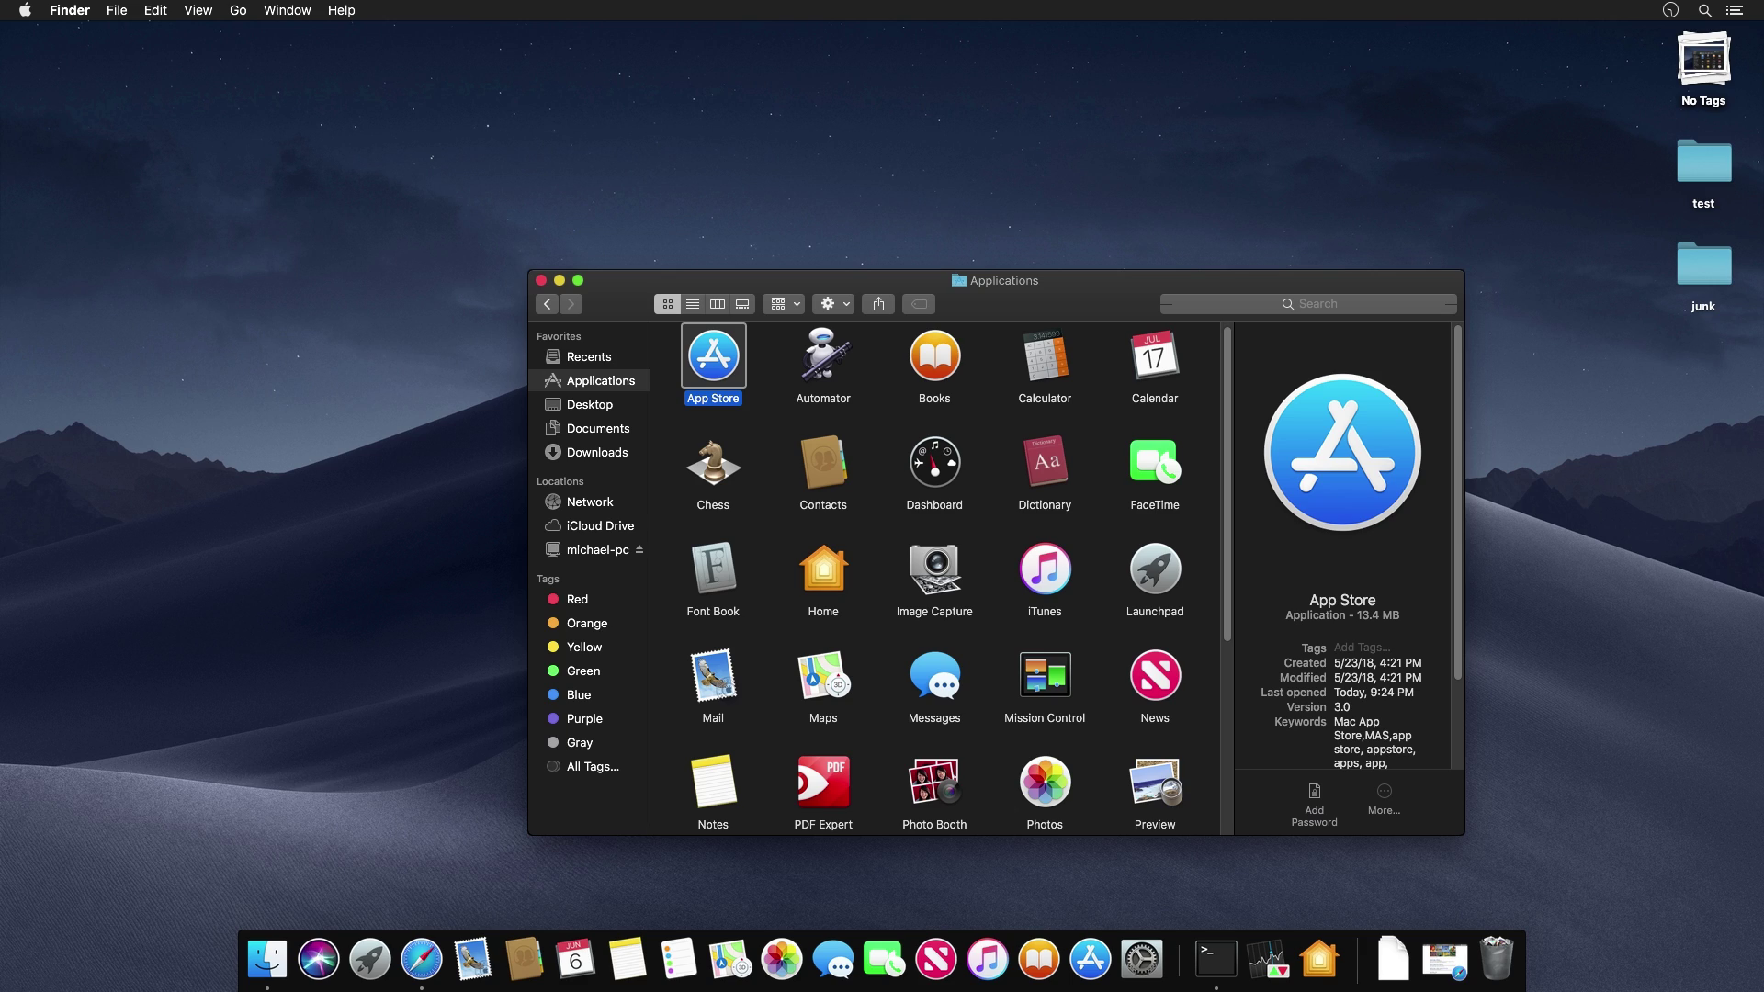